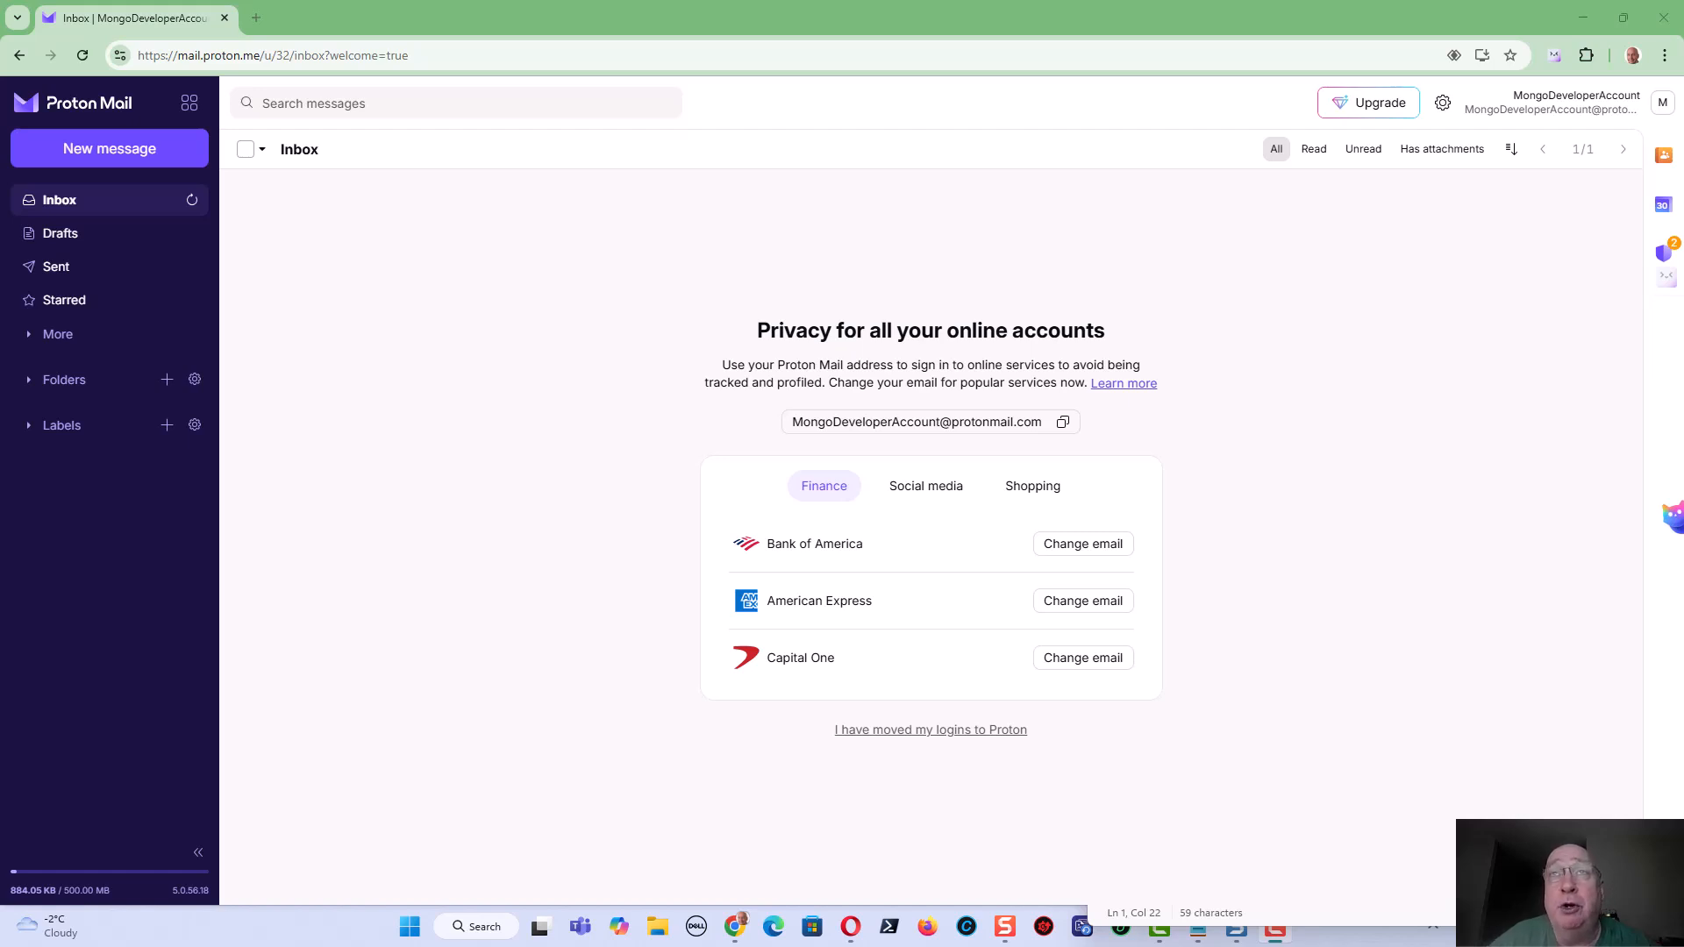
# Copy the new Proton Mail address from the inbox welcome page to the clipboard
pyautogui.click(1063, 423)
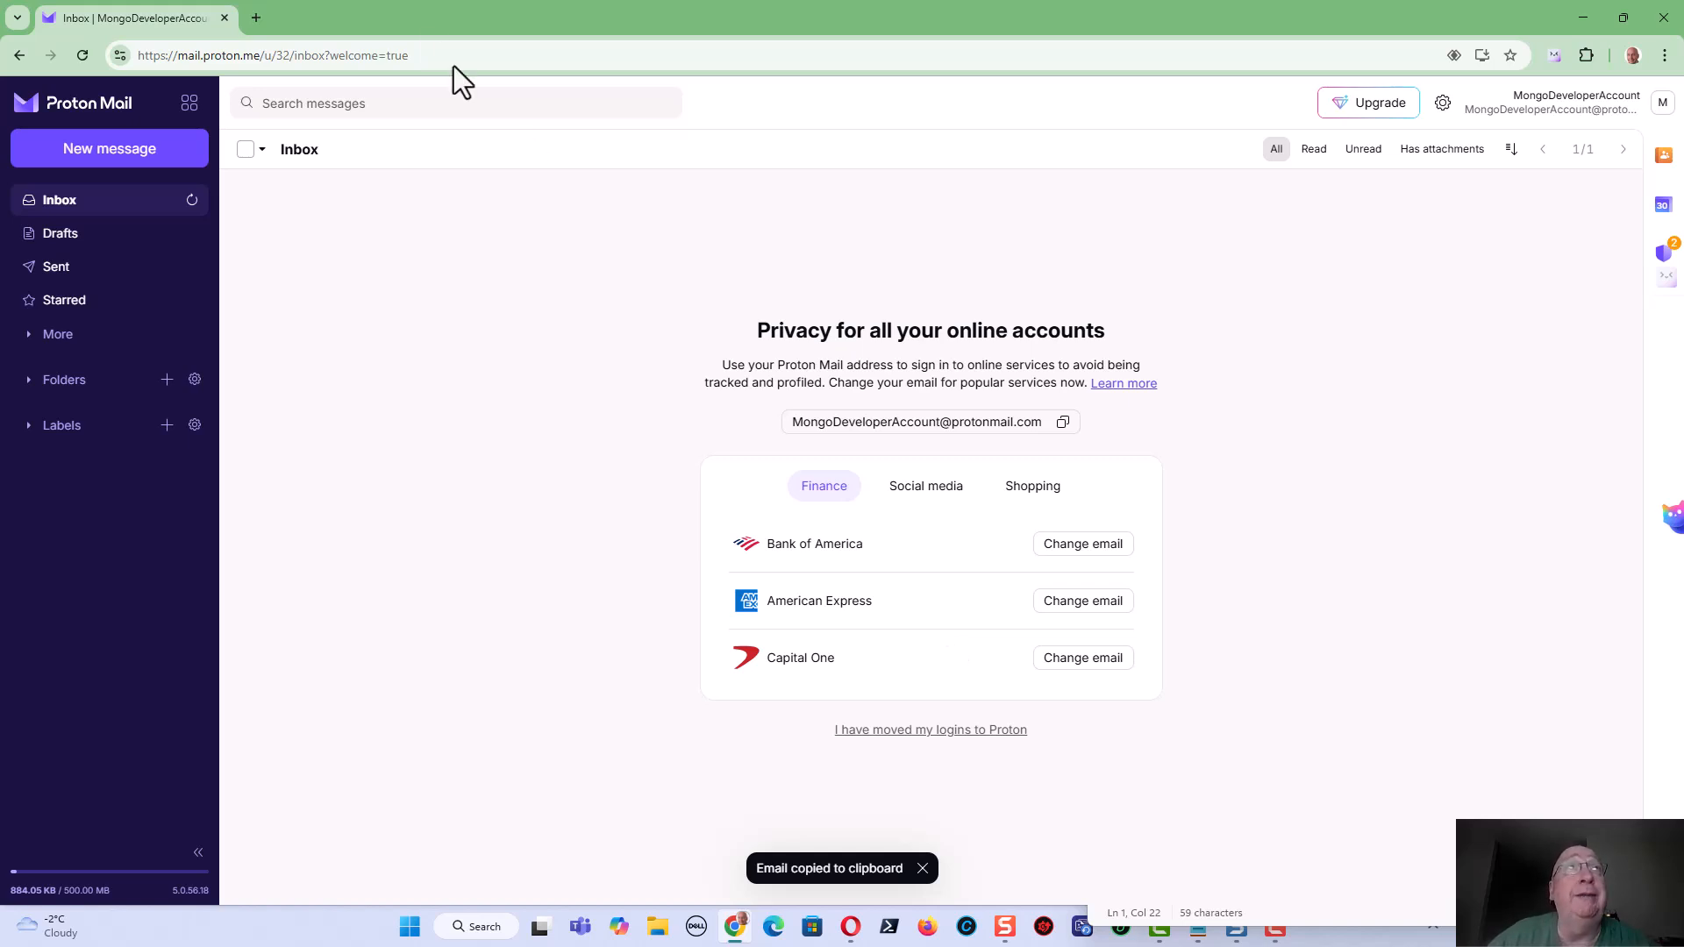
# Open a new tab as its own maximized Chrome window
pyautogui.click(253, 19)
pyautogui.moveTo(268, 19); pyautogui.dragTo(4, 286)
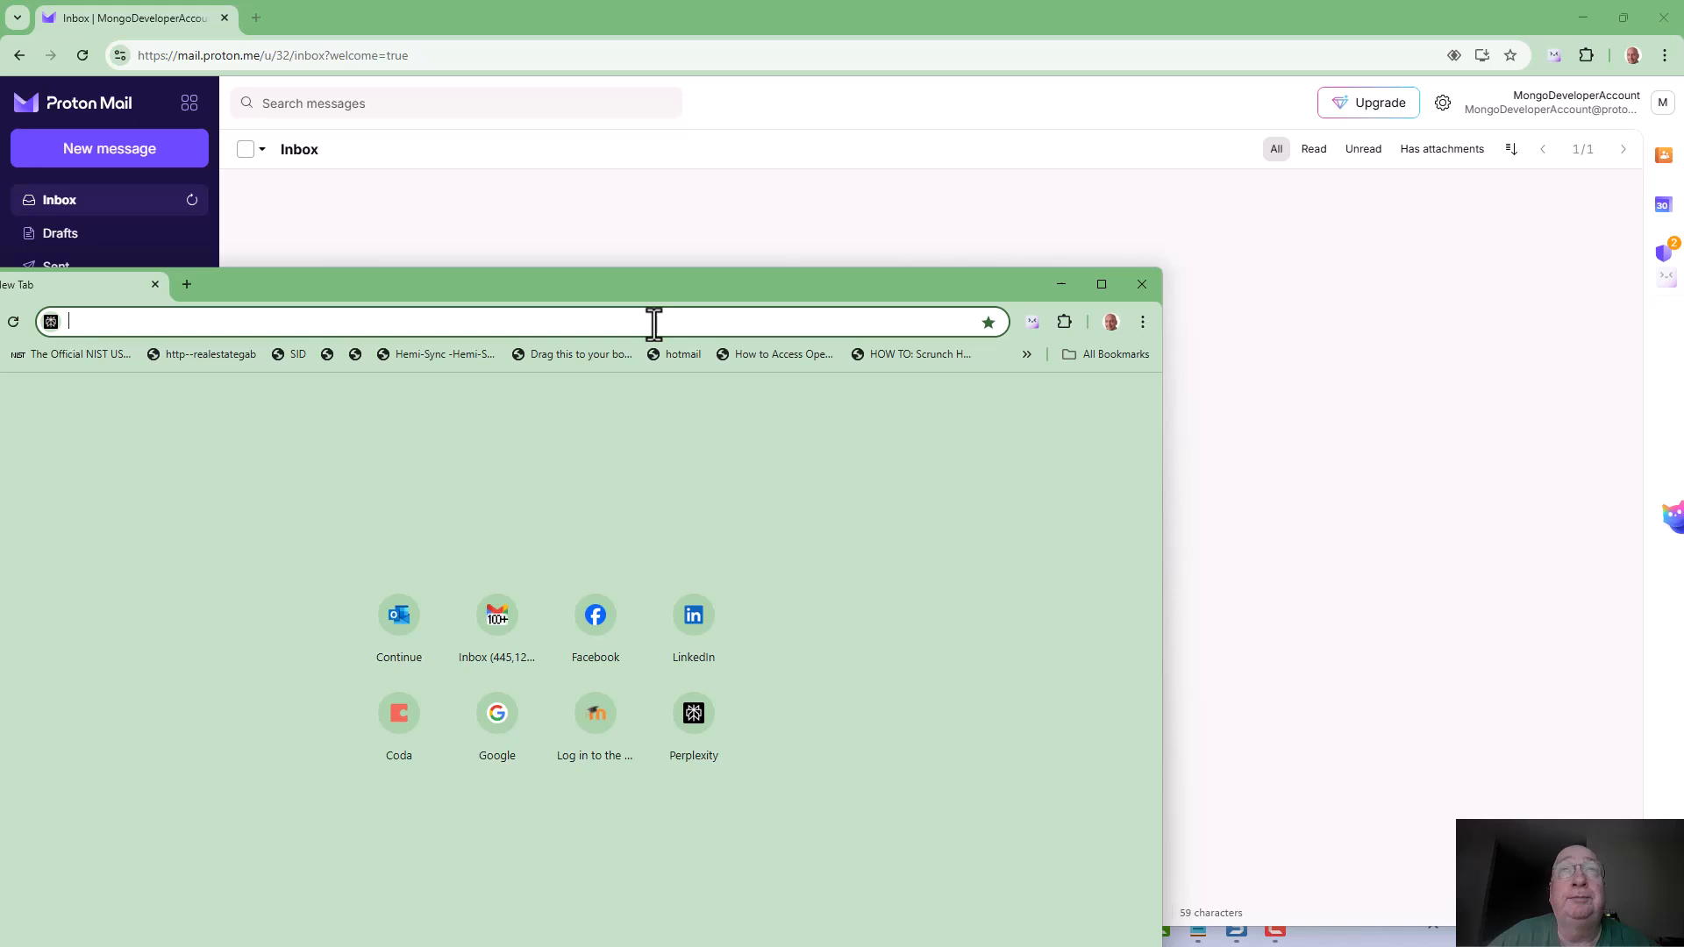
pyautogui.click(1100, 285)
# Go to mongodb.com and open the free Atlas sign-up page
pyautogui.write('j9')
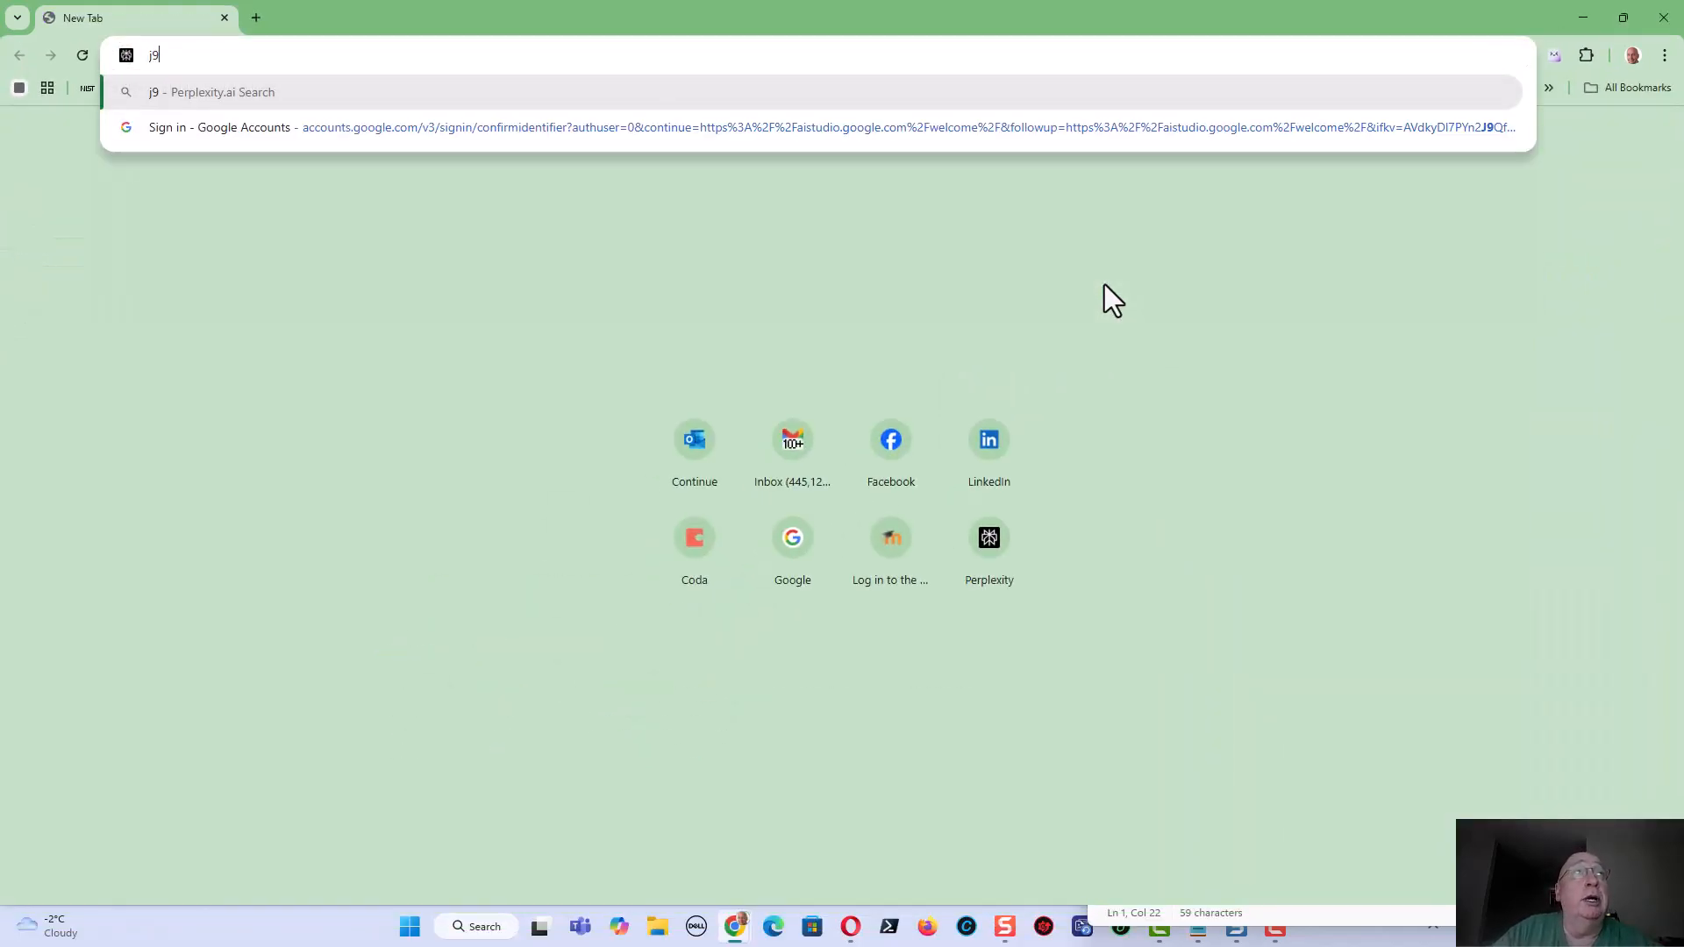
pyautogui.press('BackSpace')
pyautogui.press('BackSpace')
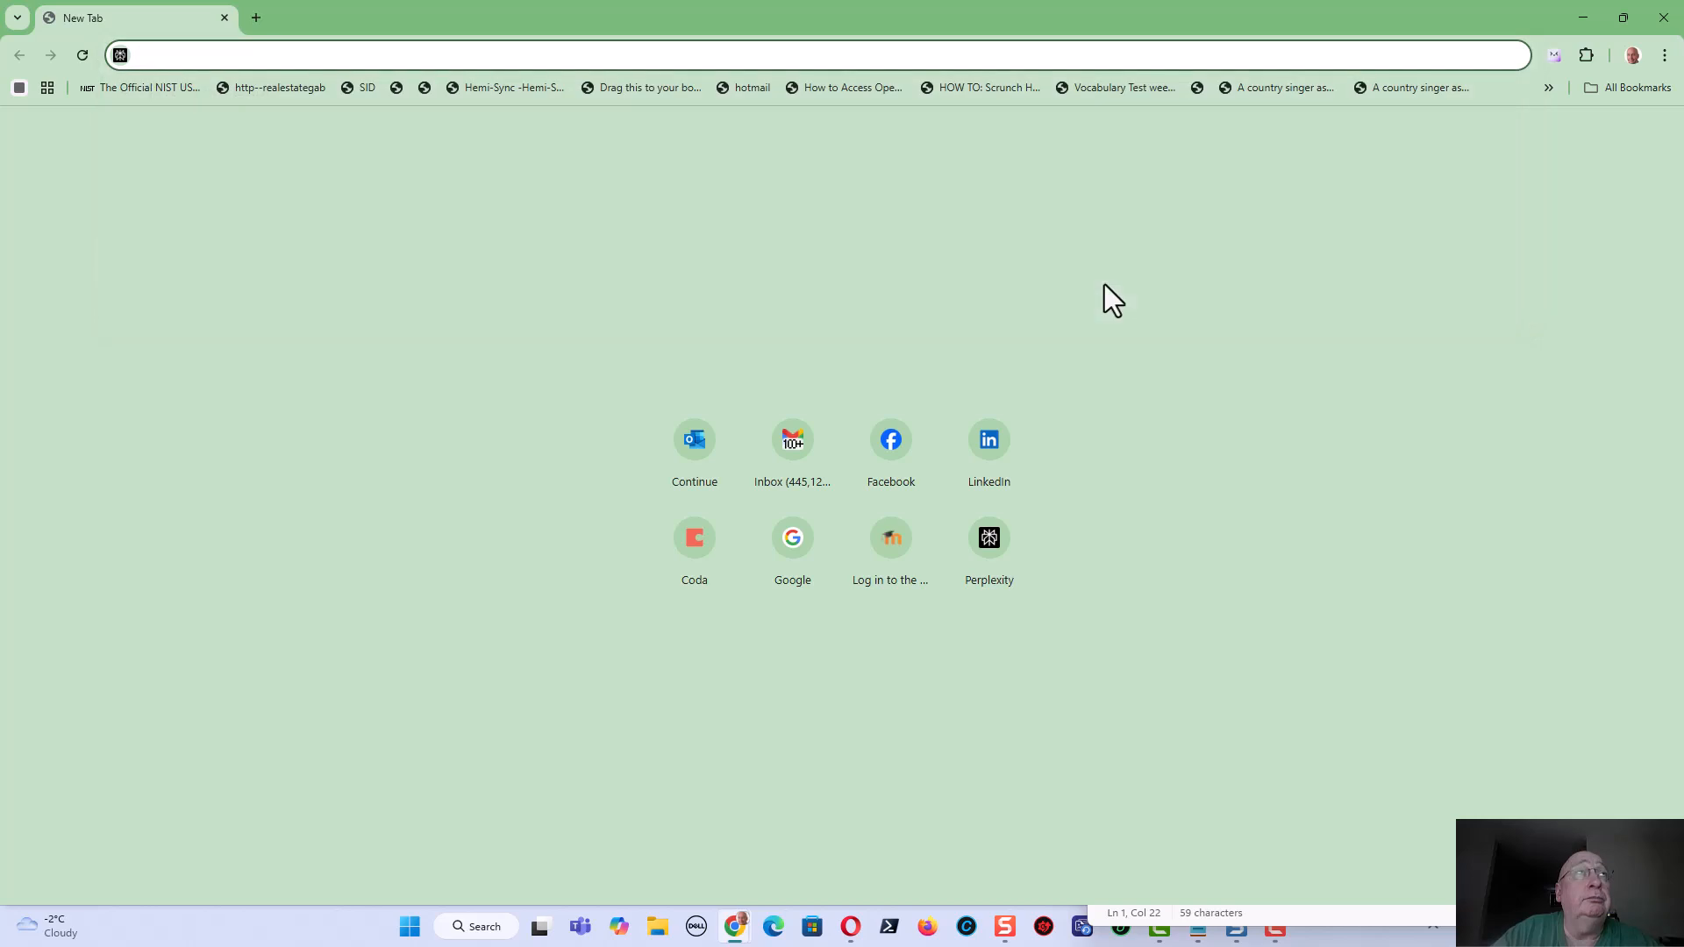
pyautogui.write('mon')
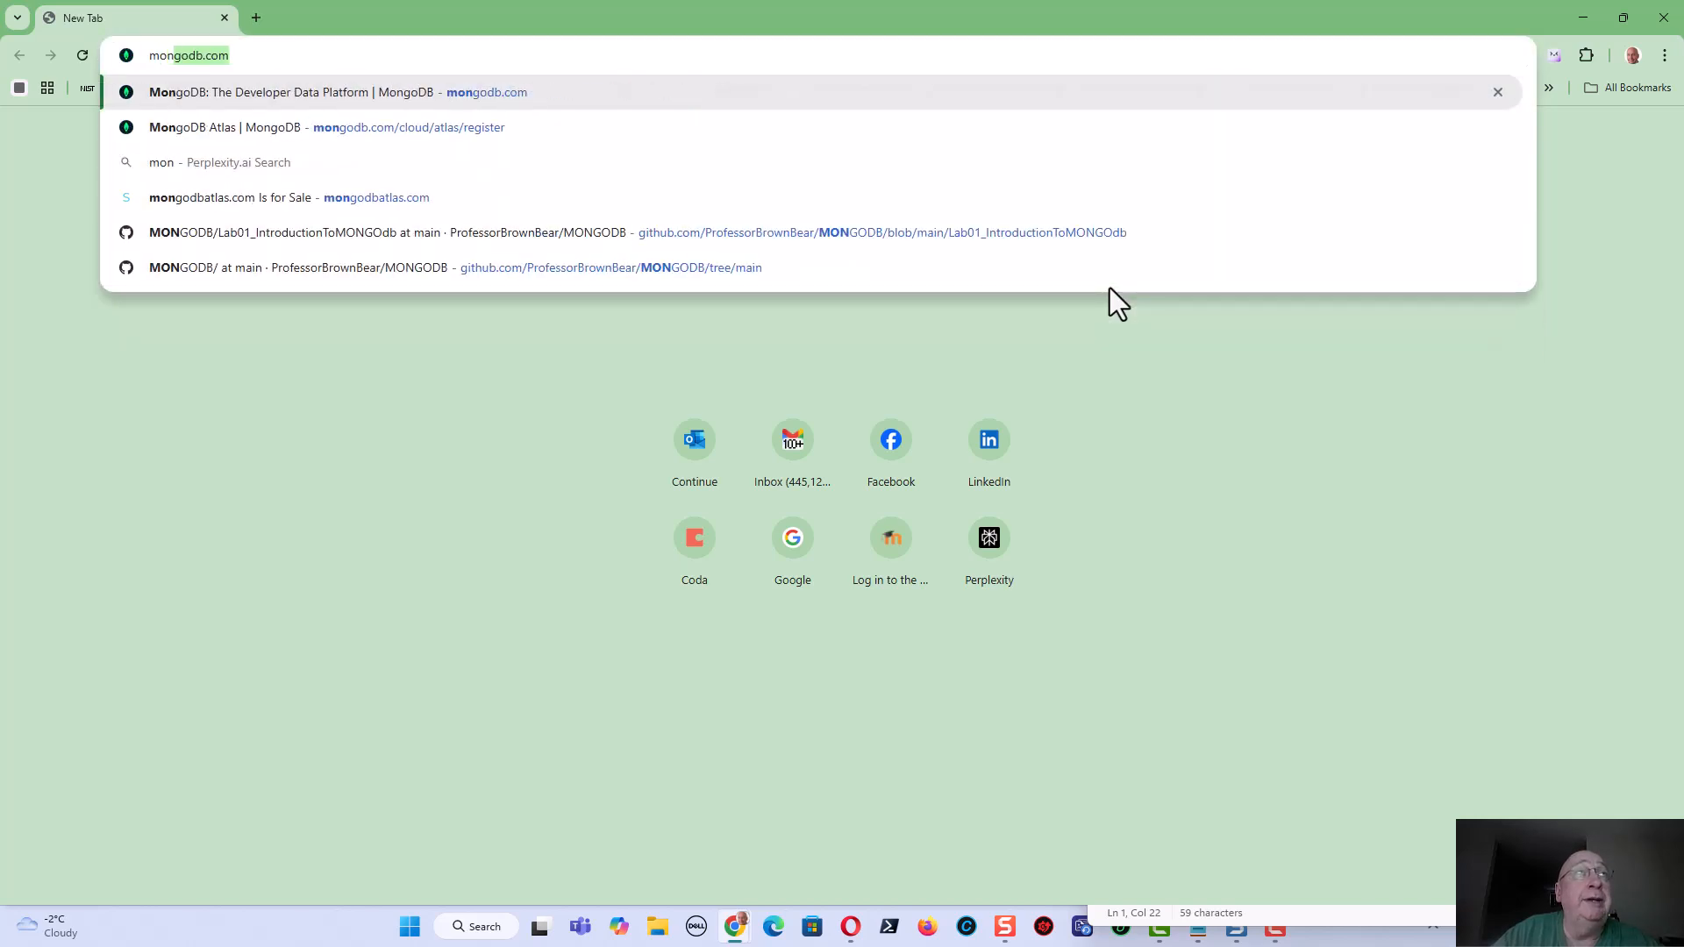
pyautogui.press('Return')
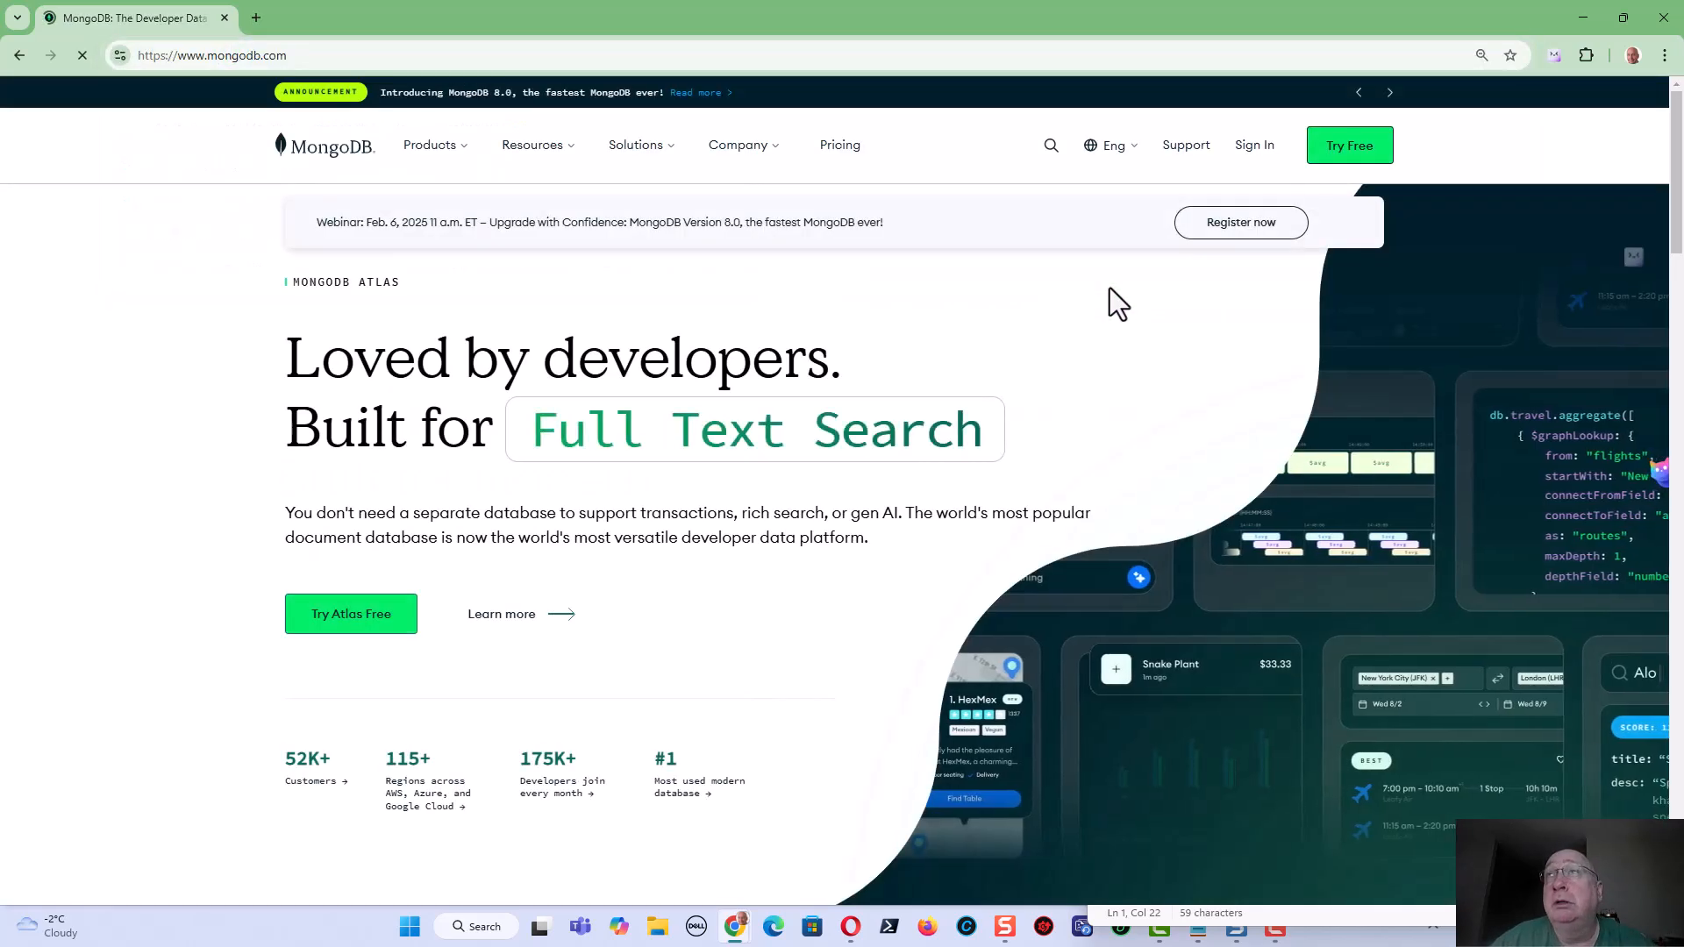
pyautogui.click(1343, 163)
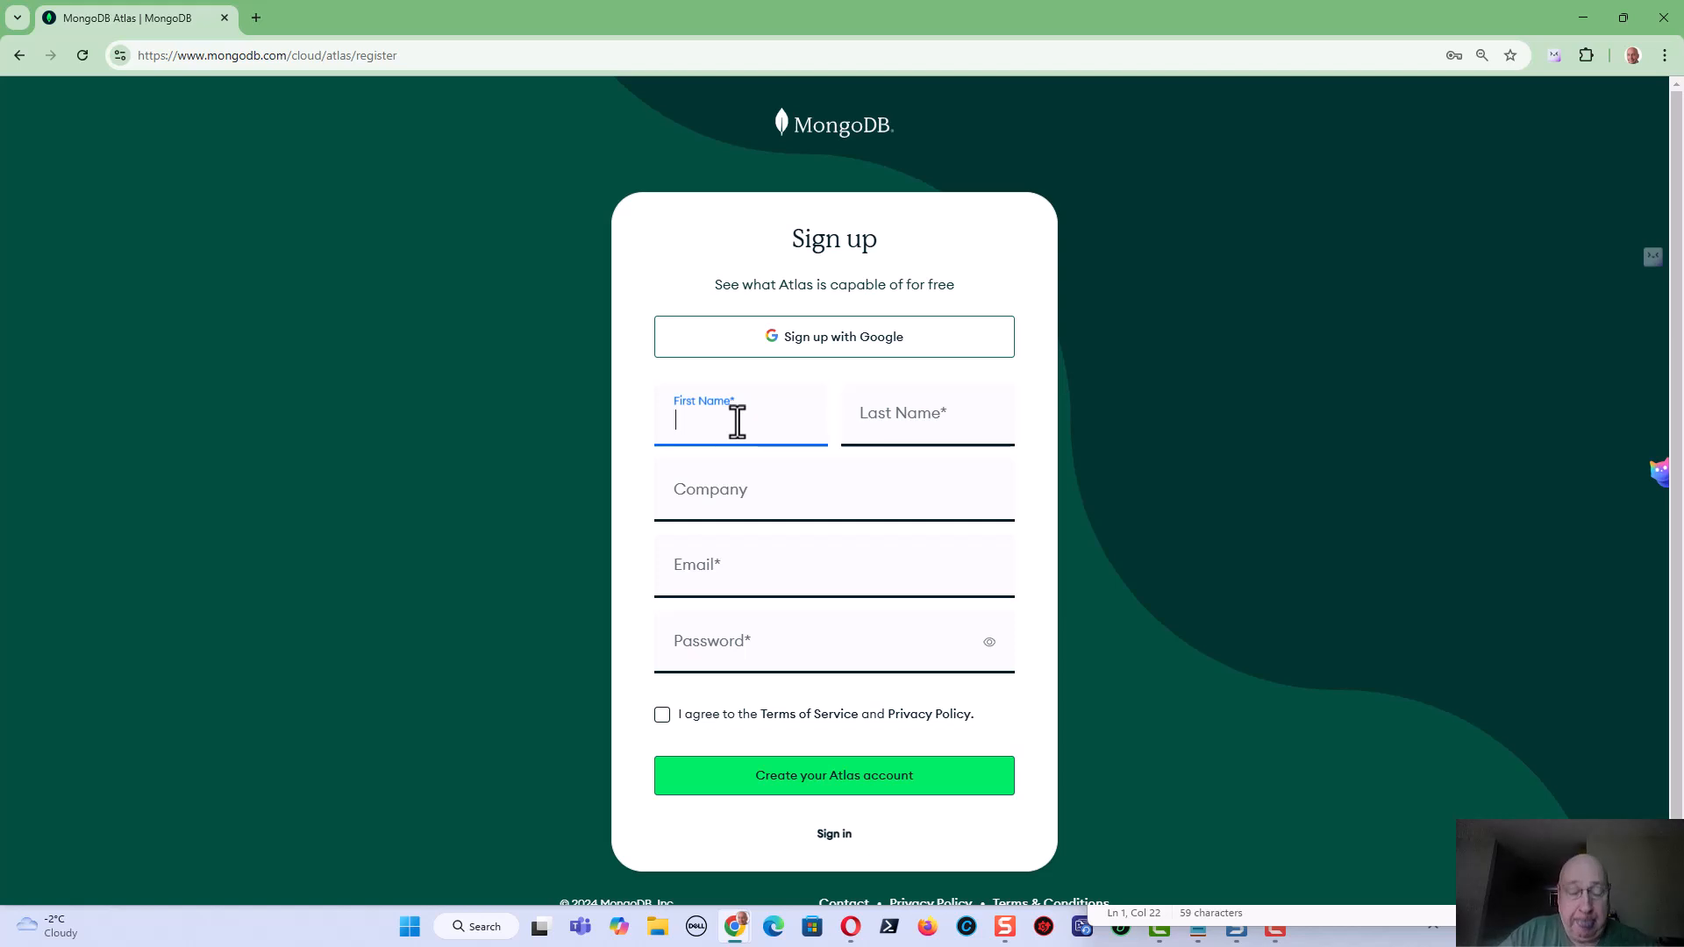
# Fill in the first and last name and paste the account email address
pyautogui.write('Demo')
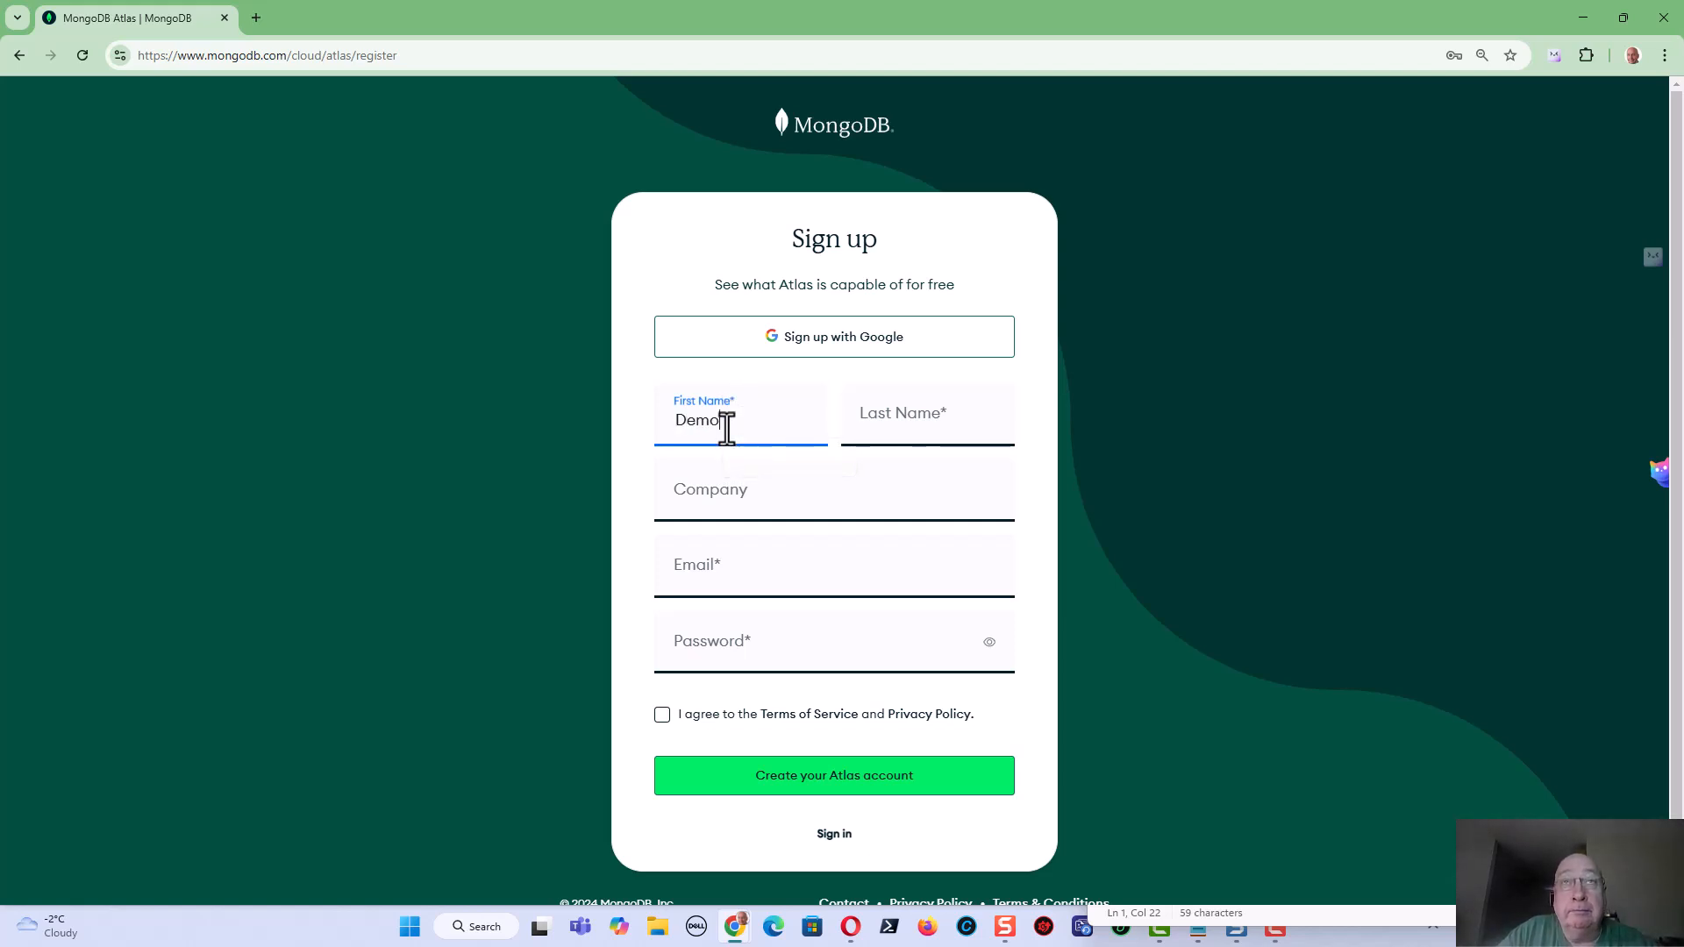
pyautogui.press('Tab')
pyautogui.write('MONG')
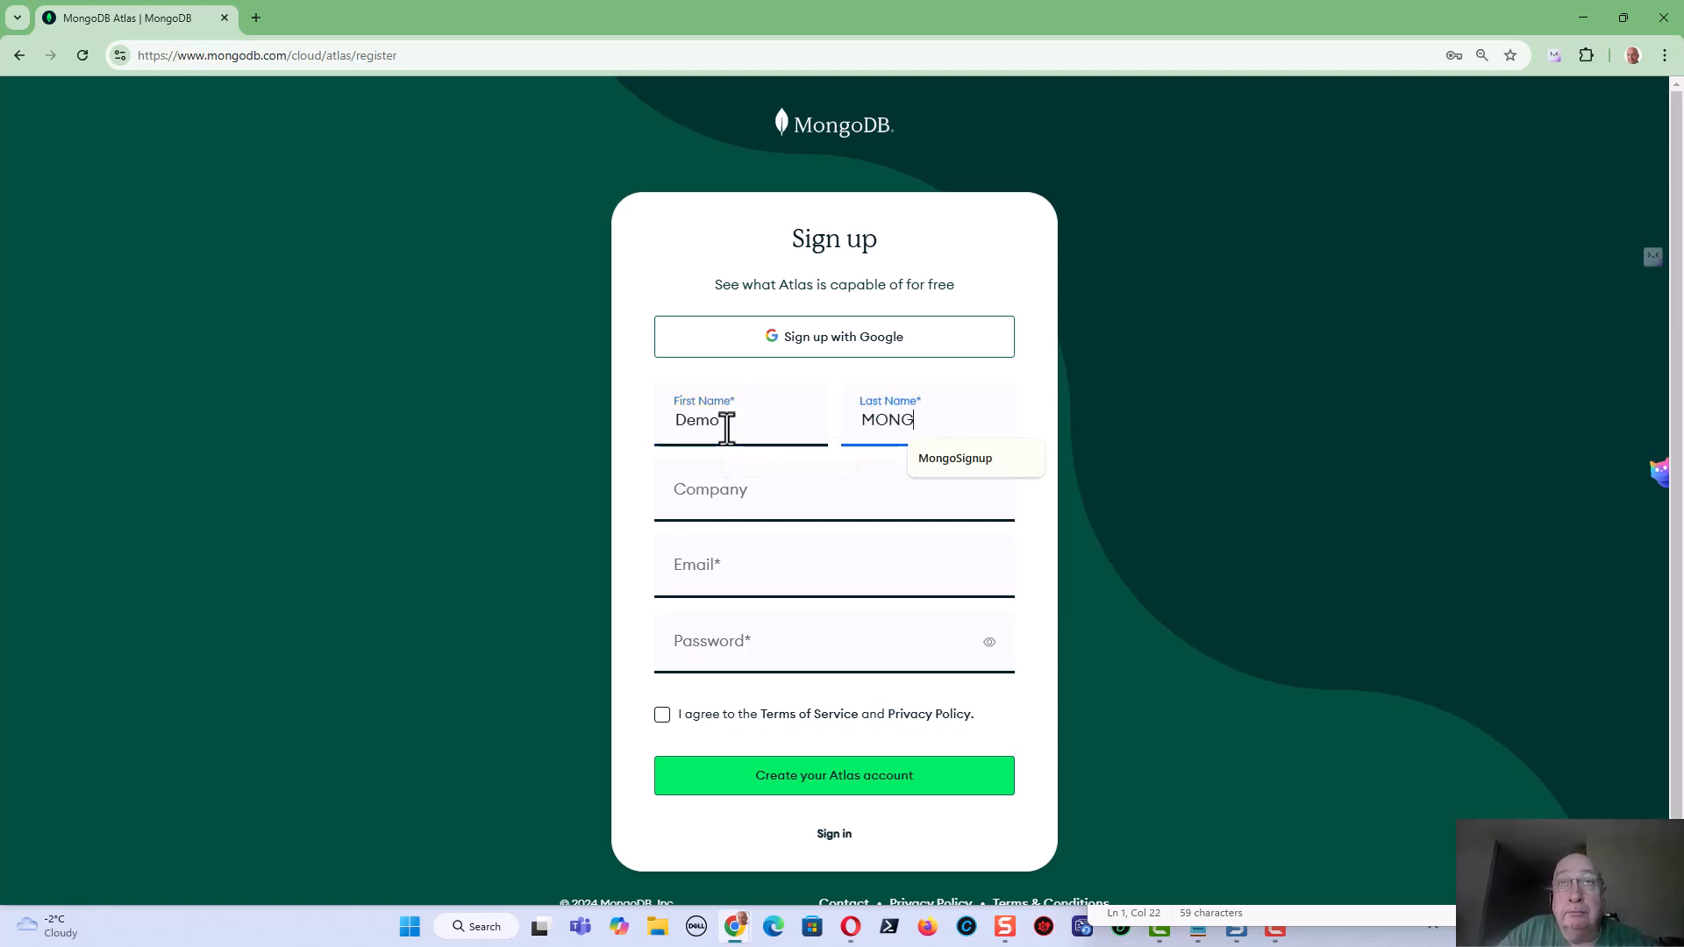
pyautogui.write('OSignup')
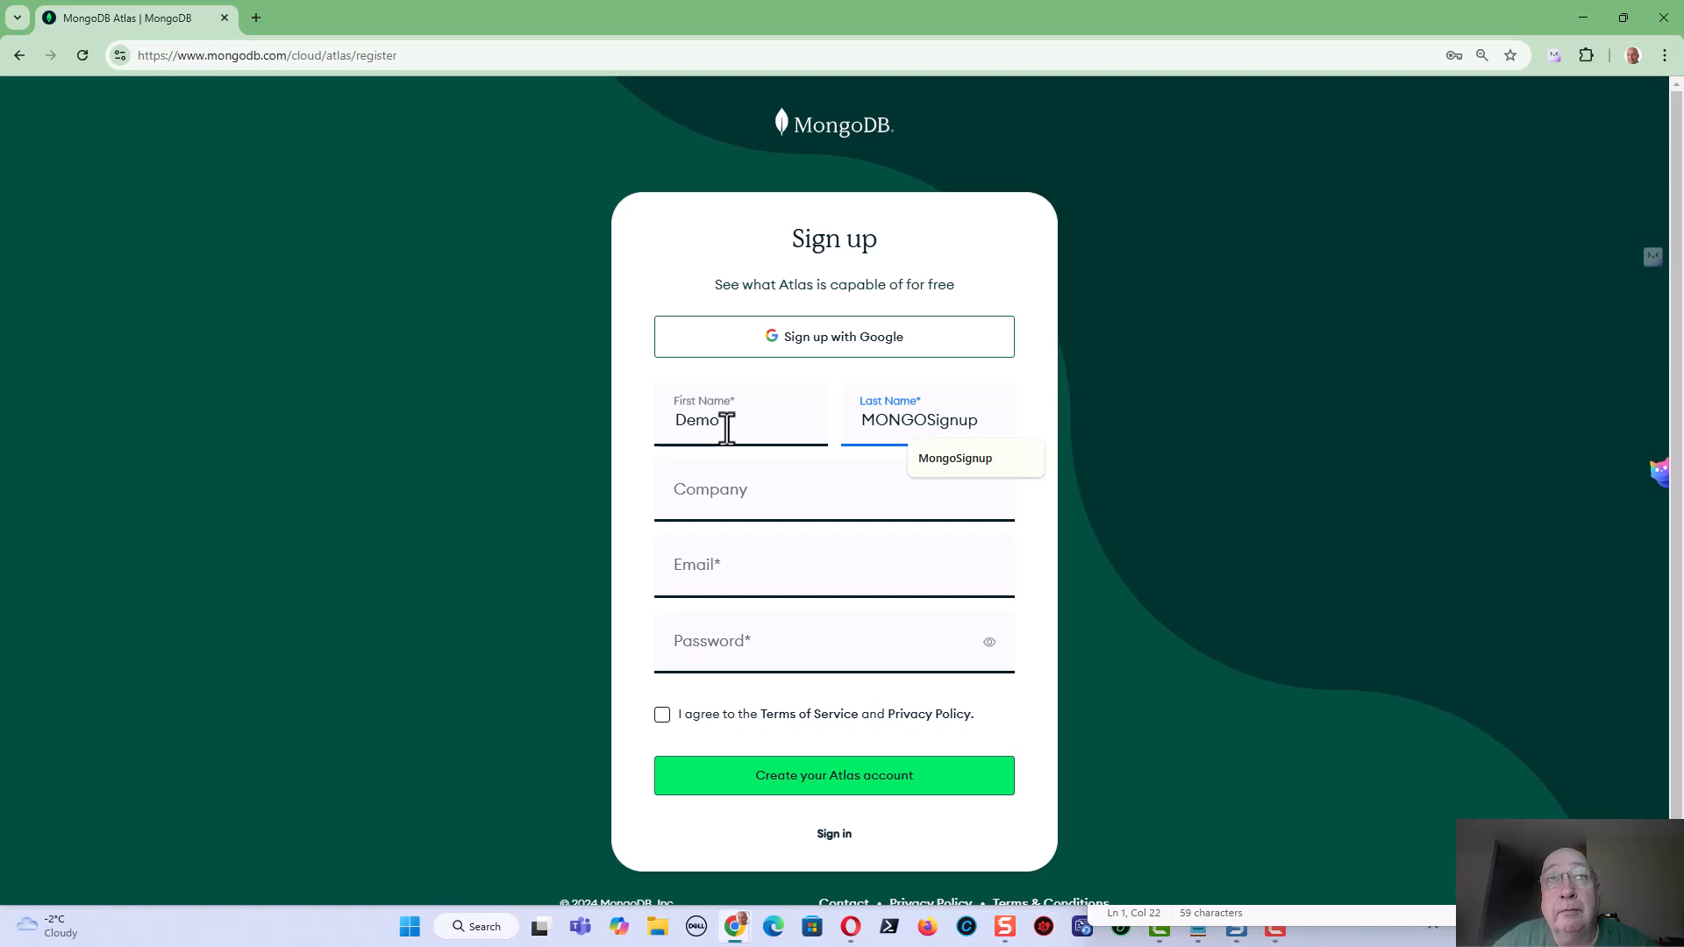
pyautogui.click(733, 568)
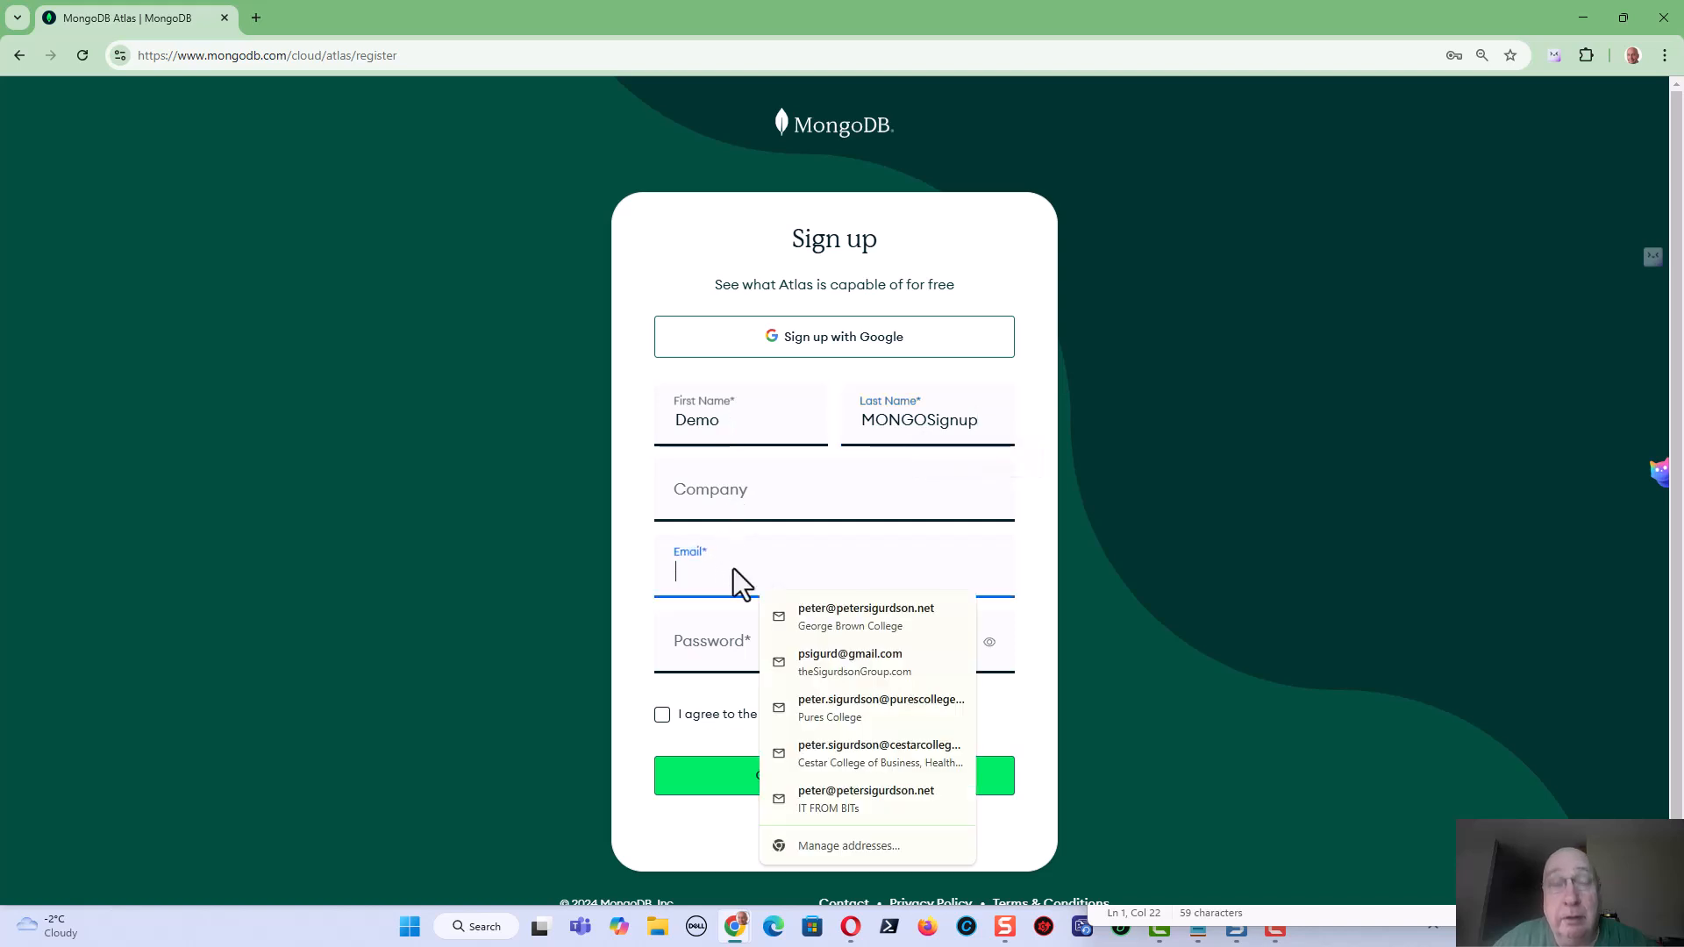
pyautogui.hotkey('ctrl', 'v')
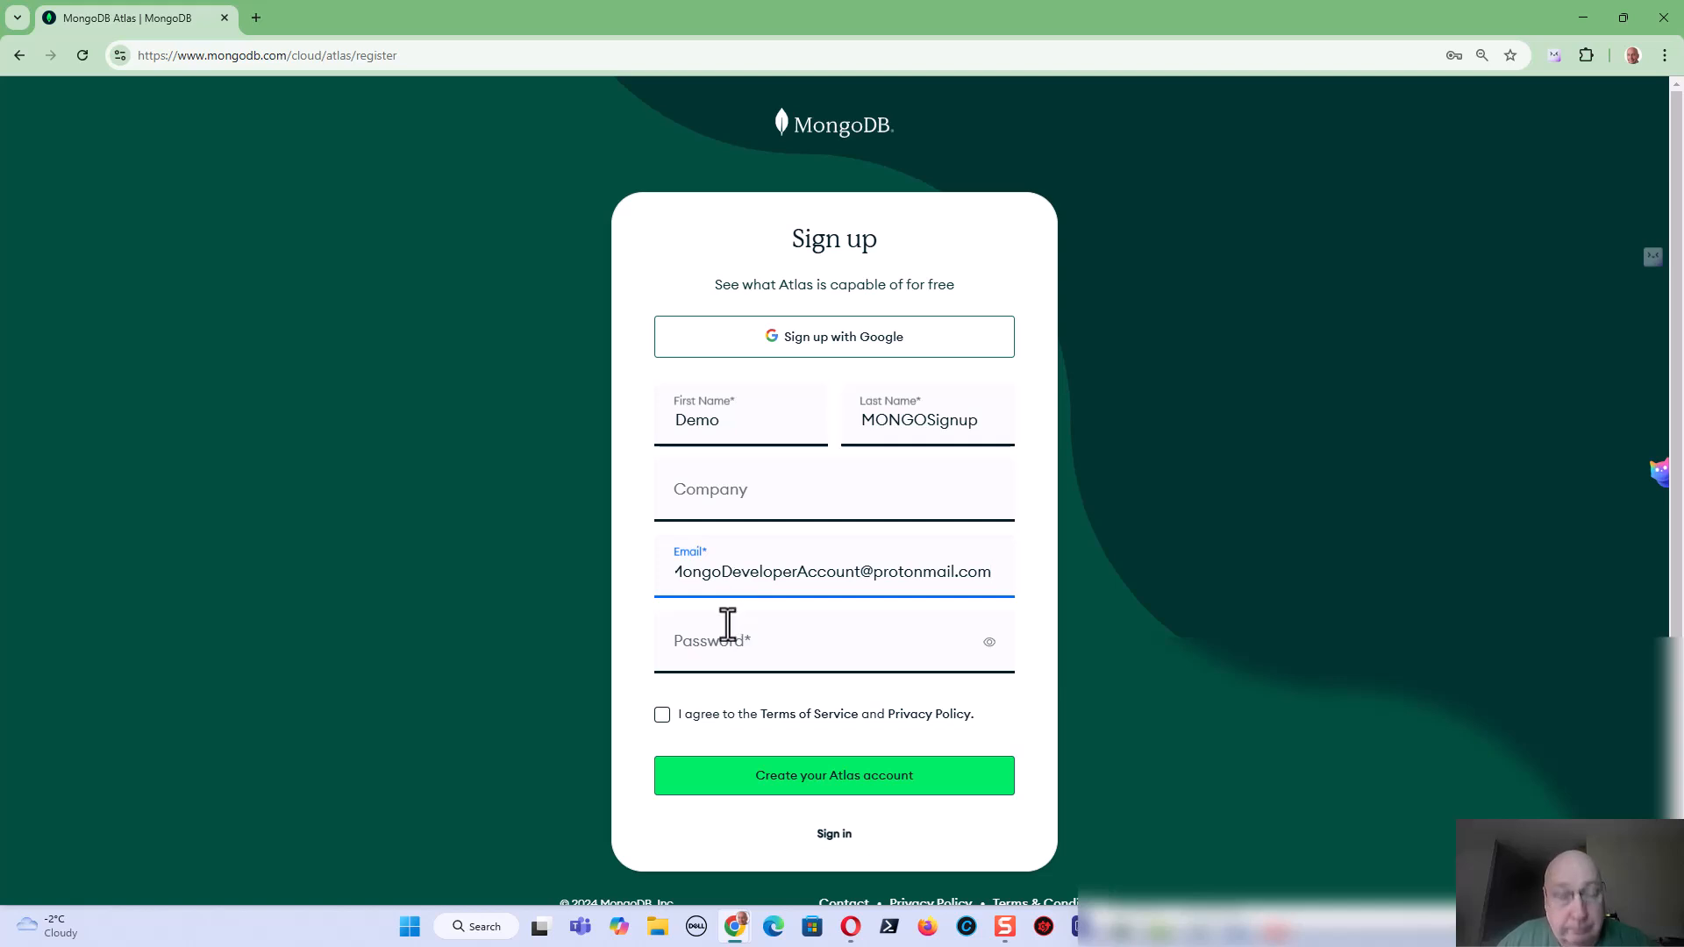
# Paste the password saved in Notepad, accept the terms, and create the Atlas account
pyautogui.hotkey('alt', 'Tab')
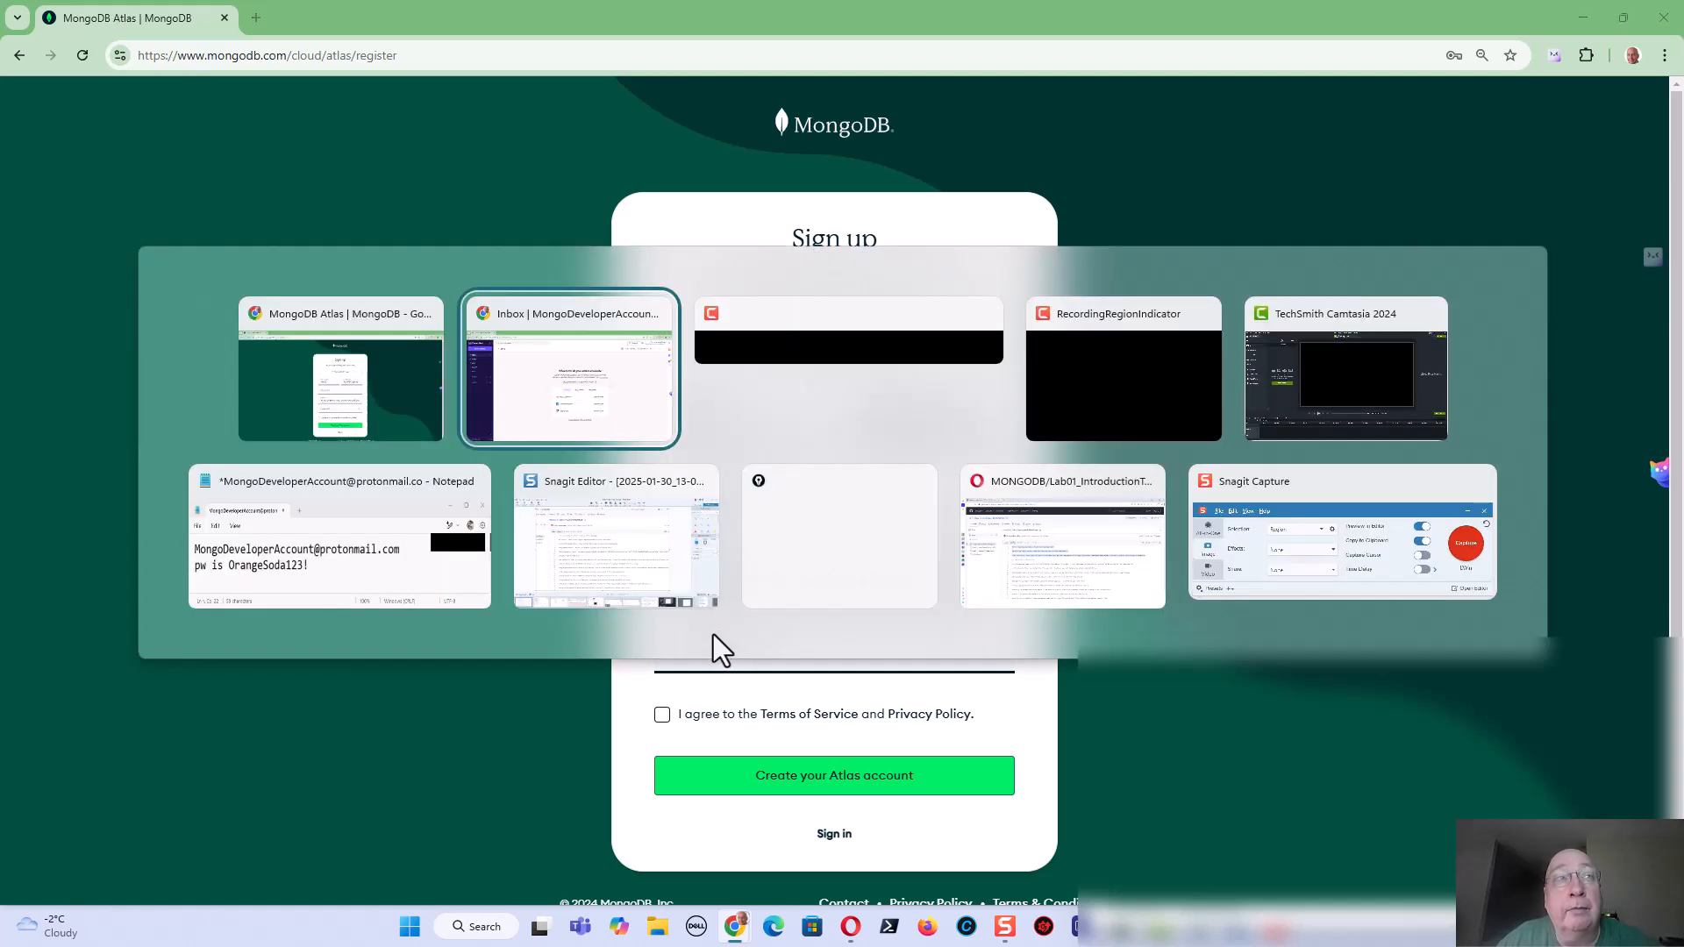
pyautogui.hotkey('alt', 'Tab')
pyautogui.hotkey('alt', 'Tab')
pyautogui.hotkey('alt', 'Tab')
pyautogui.hotkey('alt', 'Tab')
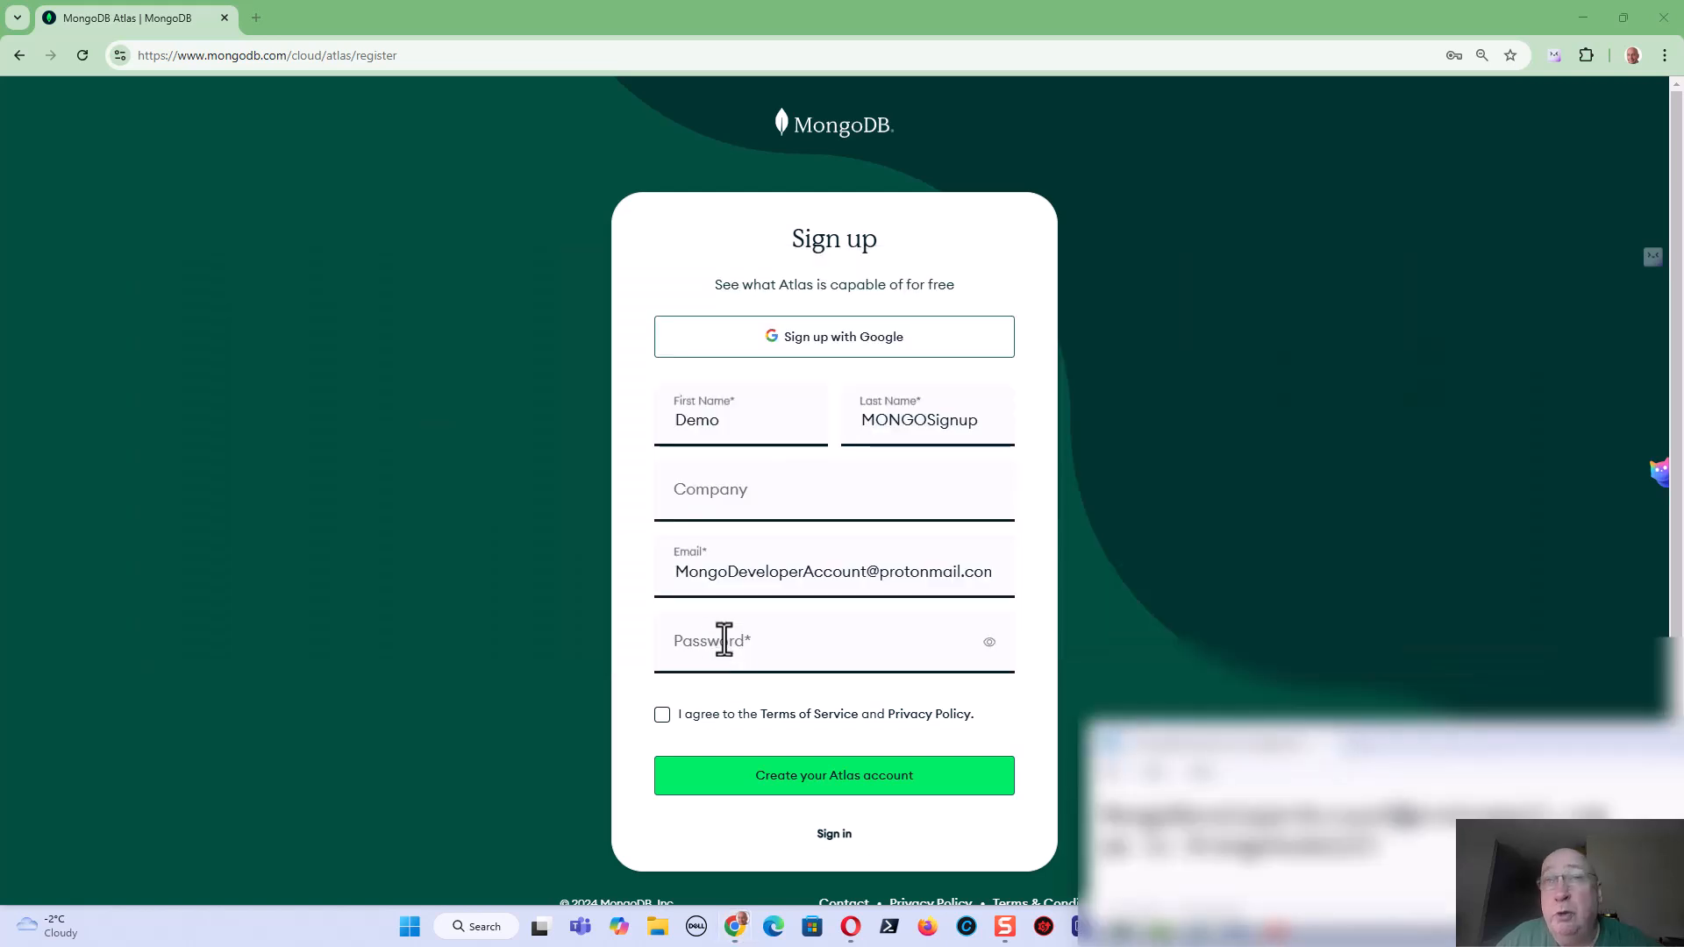
pyautogui.moveTo(1452, 744); pyautogui.dragTo(1444, 669)
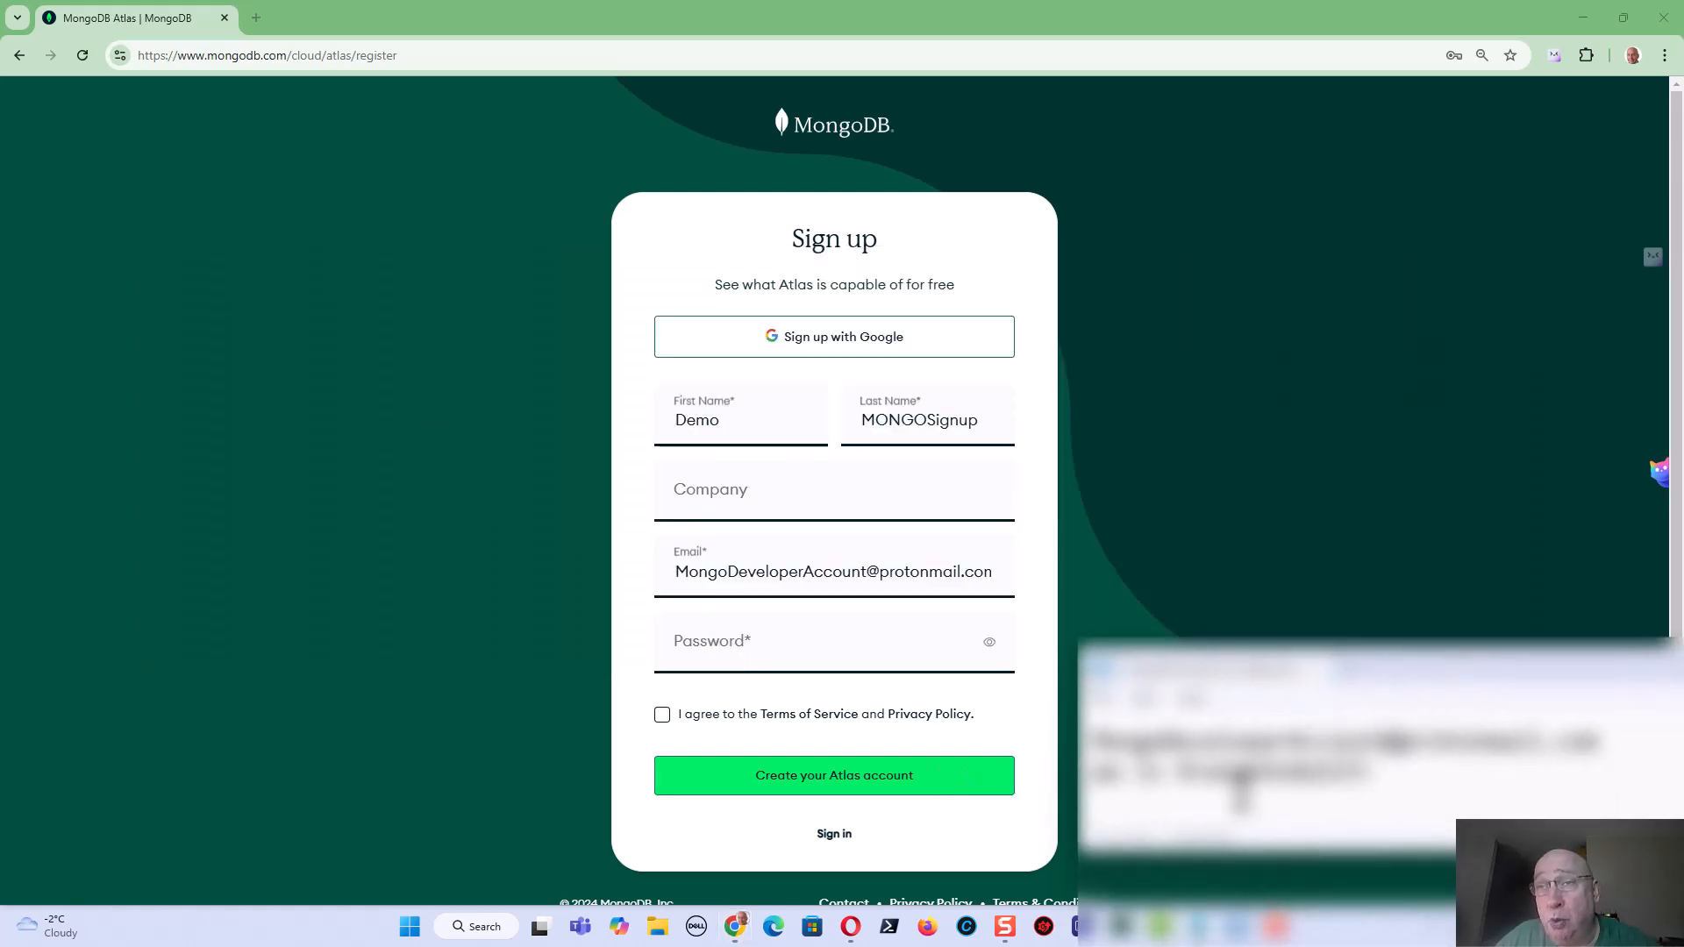
pyautogui.moveTo(1175, 771); pyautogui.dragTo(1361, 792)
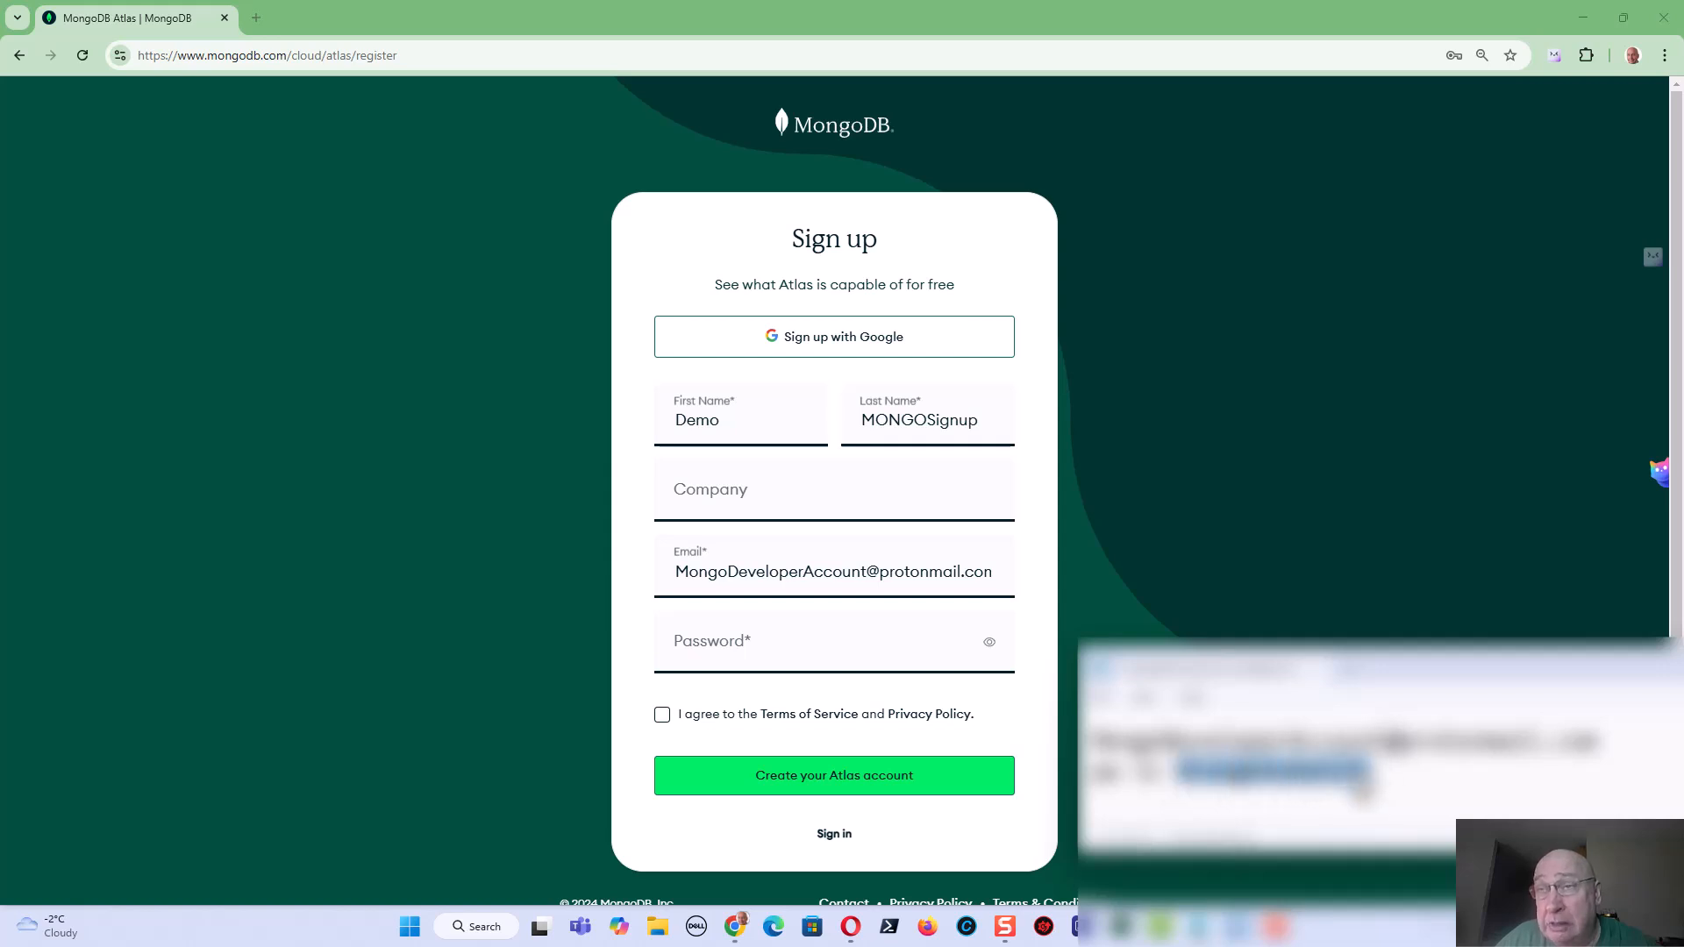
pyautogui.rightClick(1359, 789)
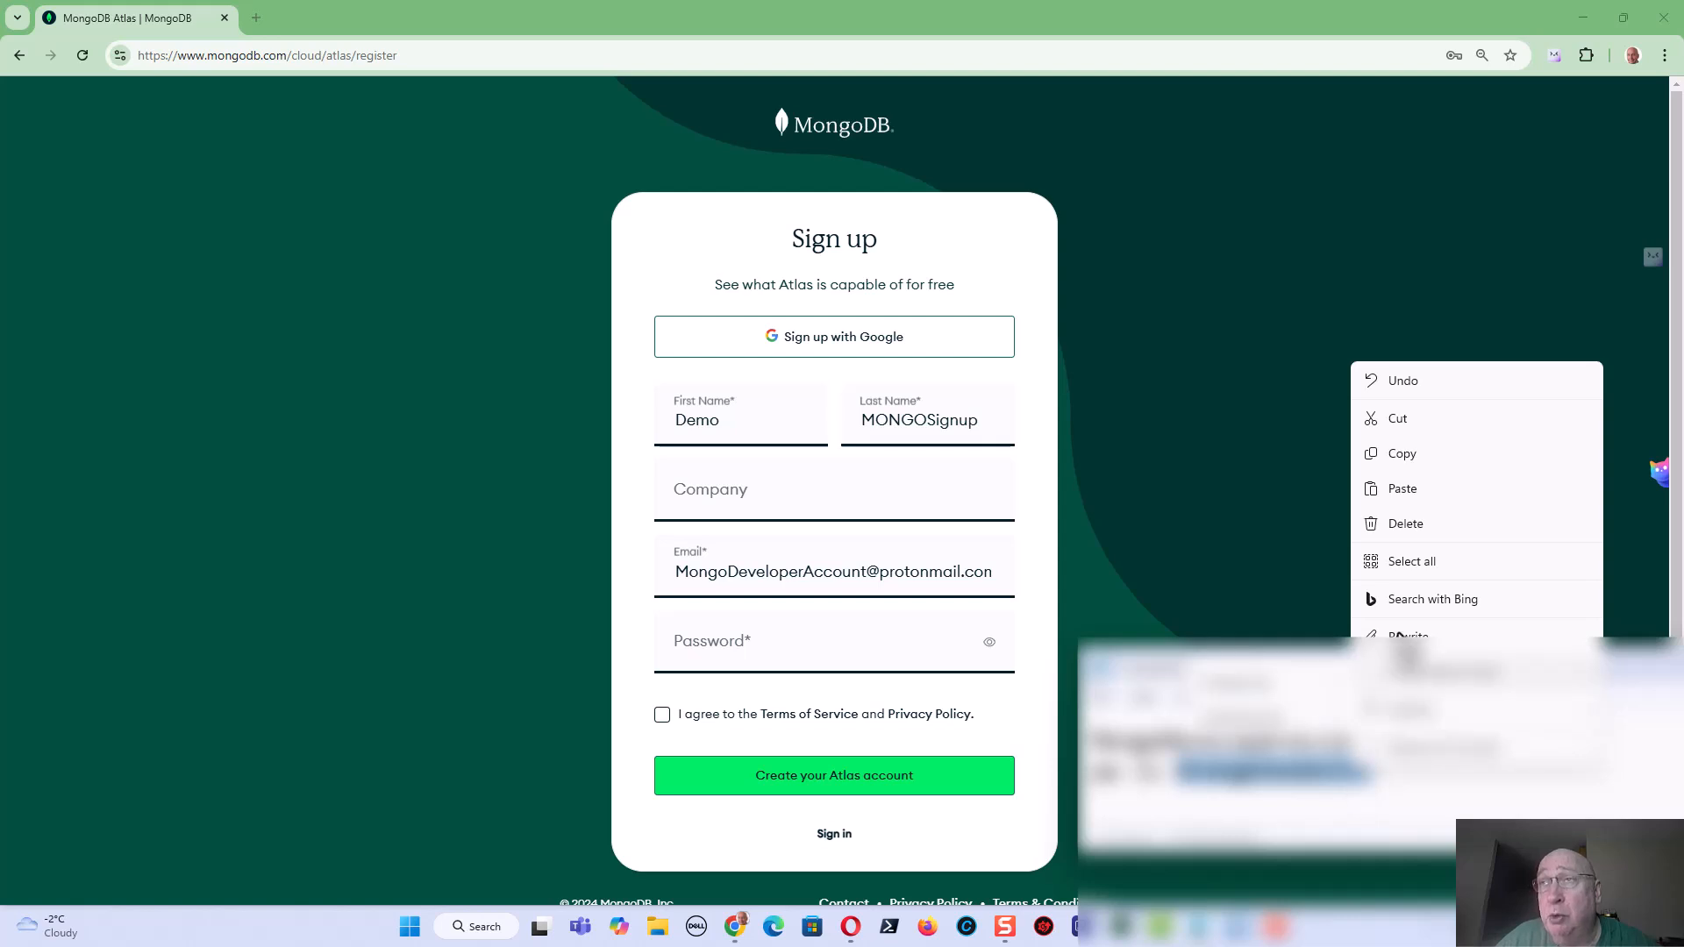
pyautogui.click(1413, 455)
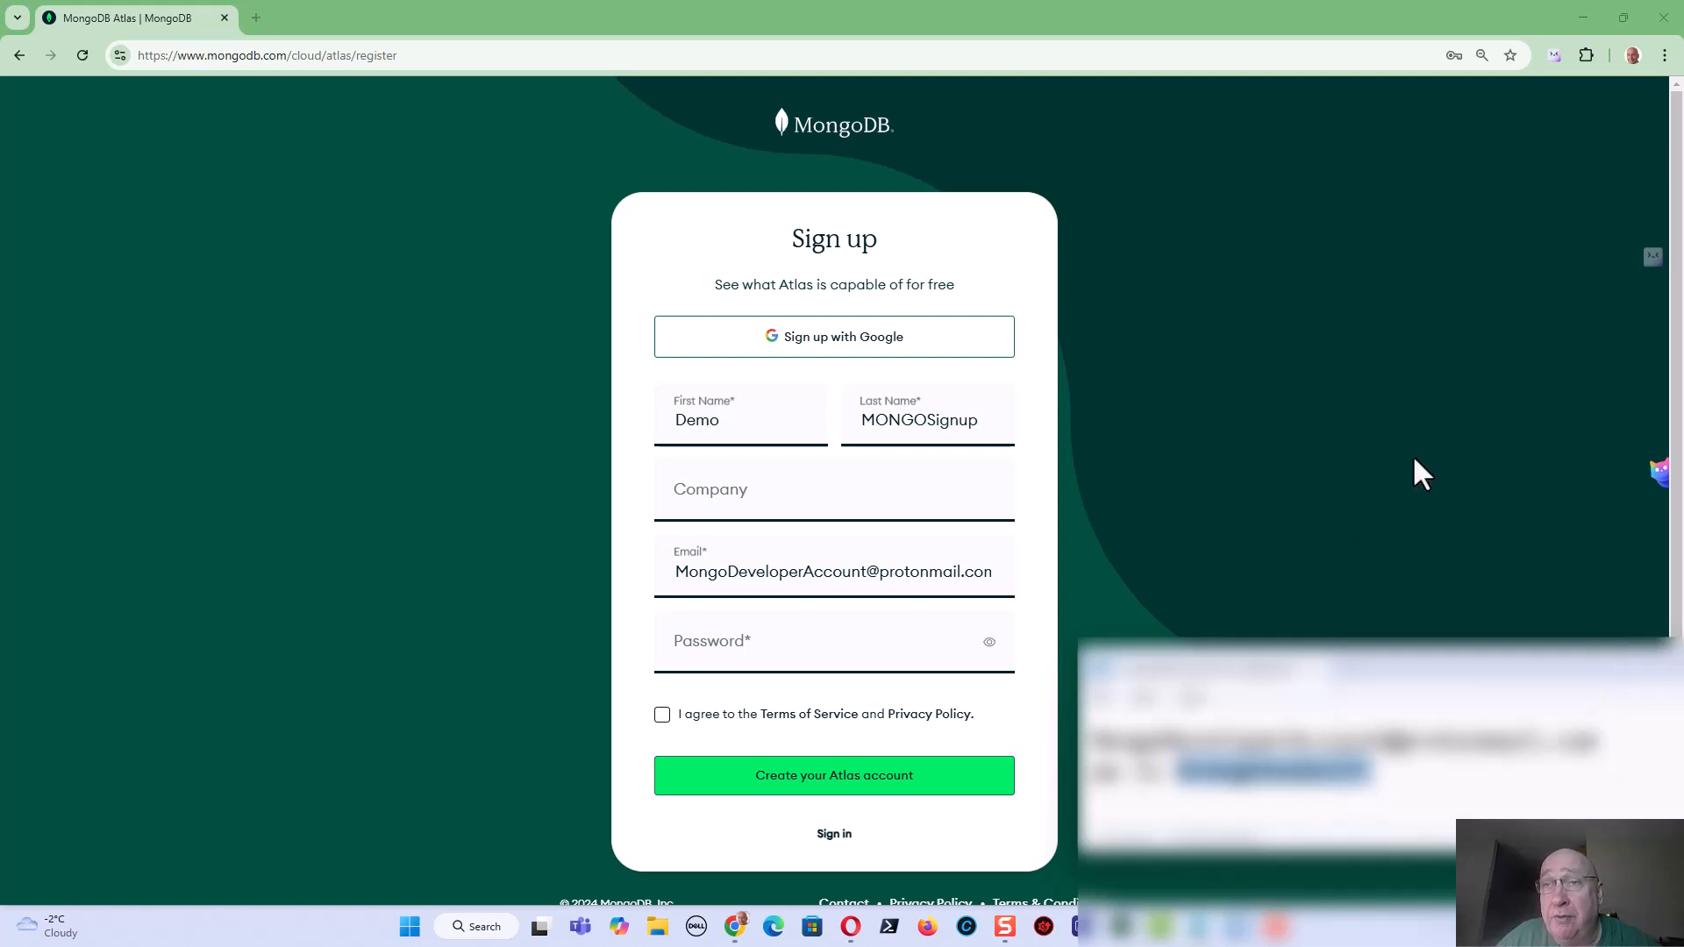
pyautogui.click(687, 664)
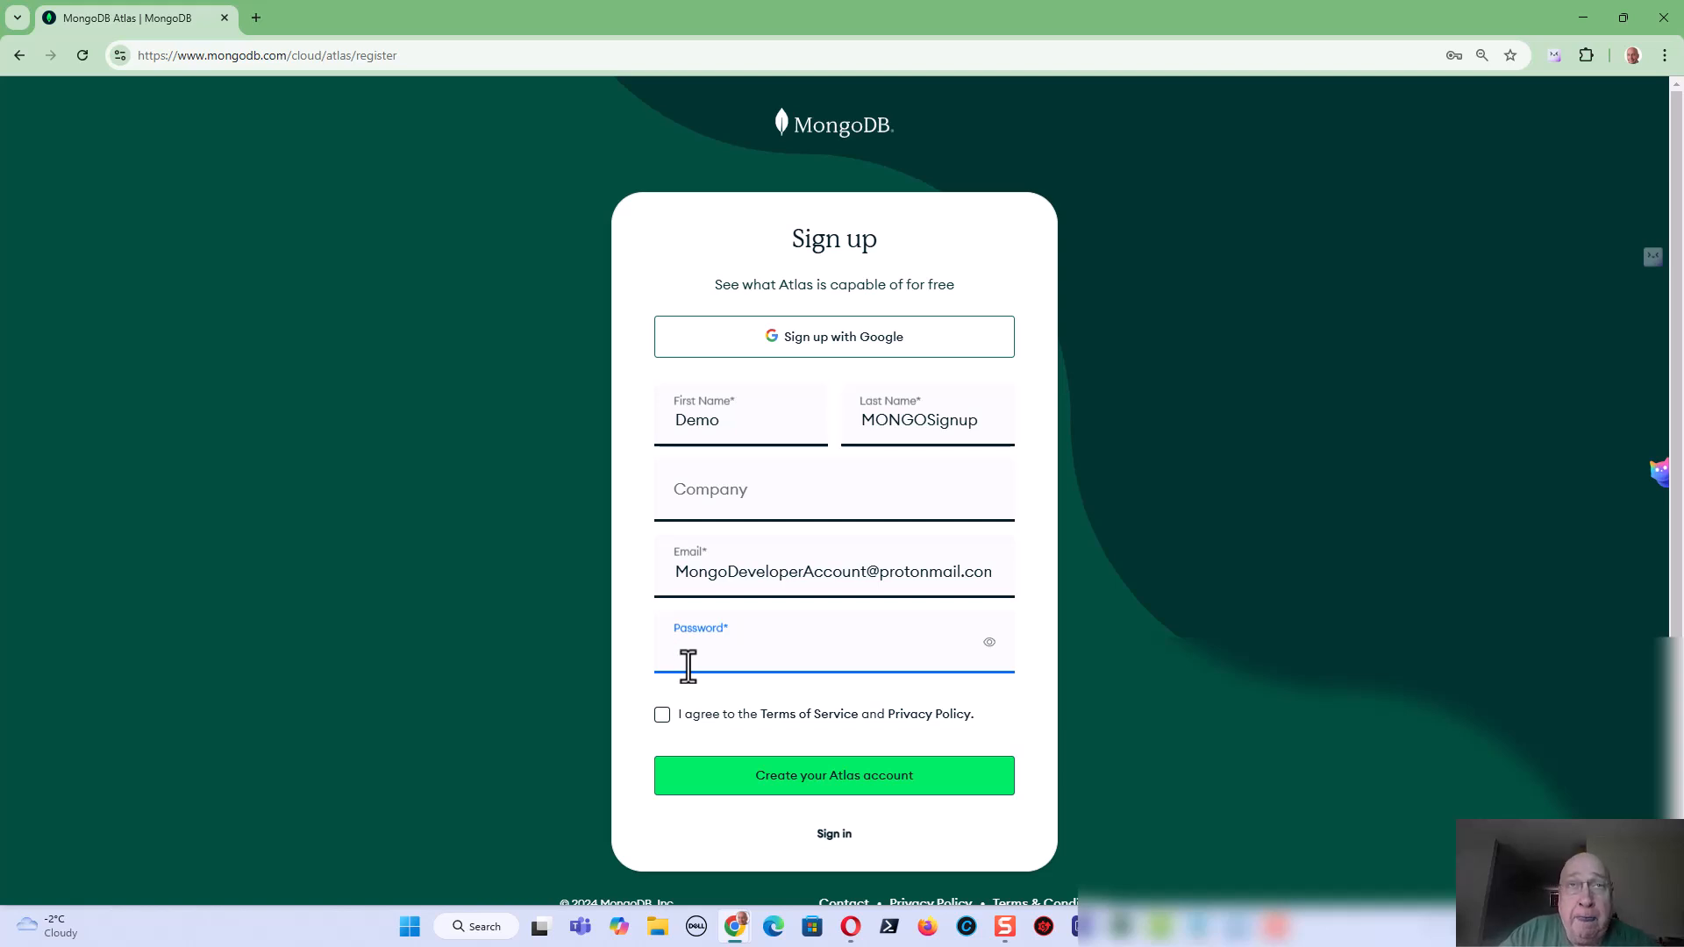
pyautogui.hotkey('ctrl', 'v')
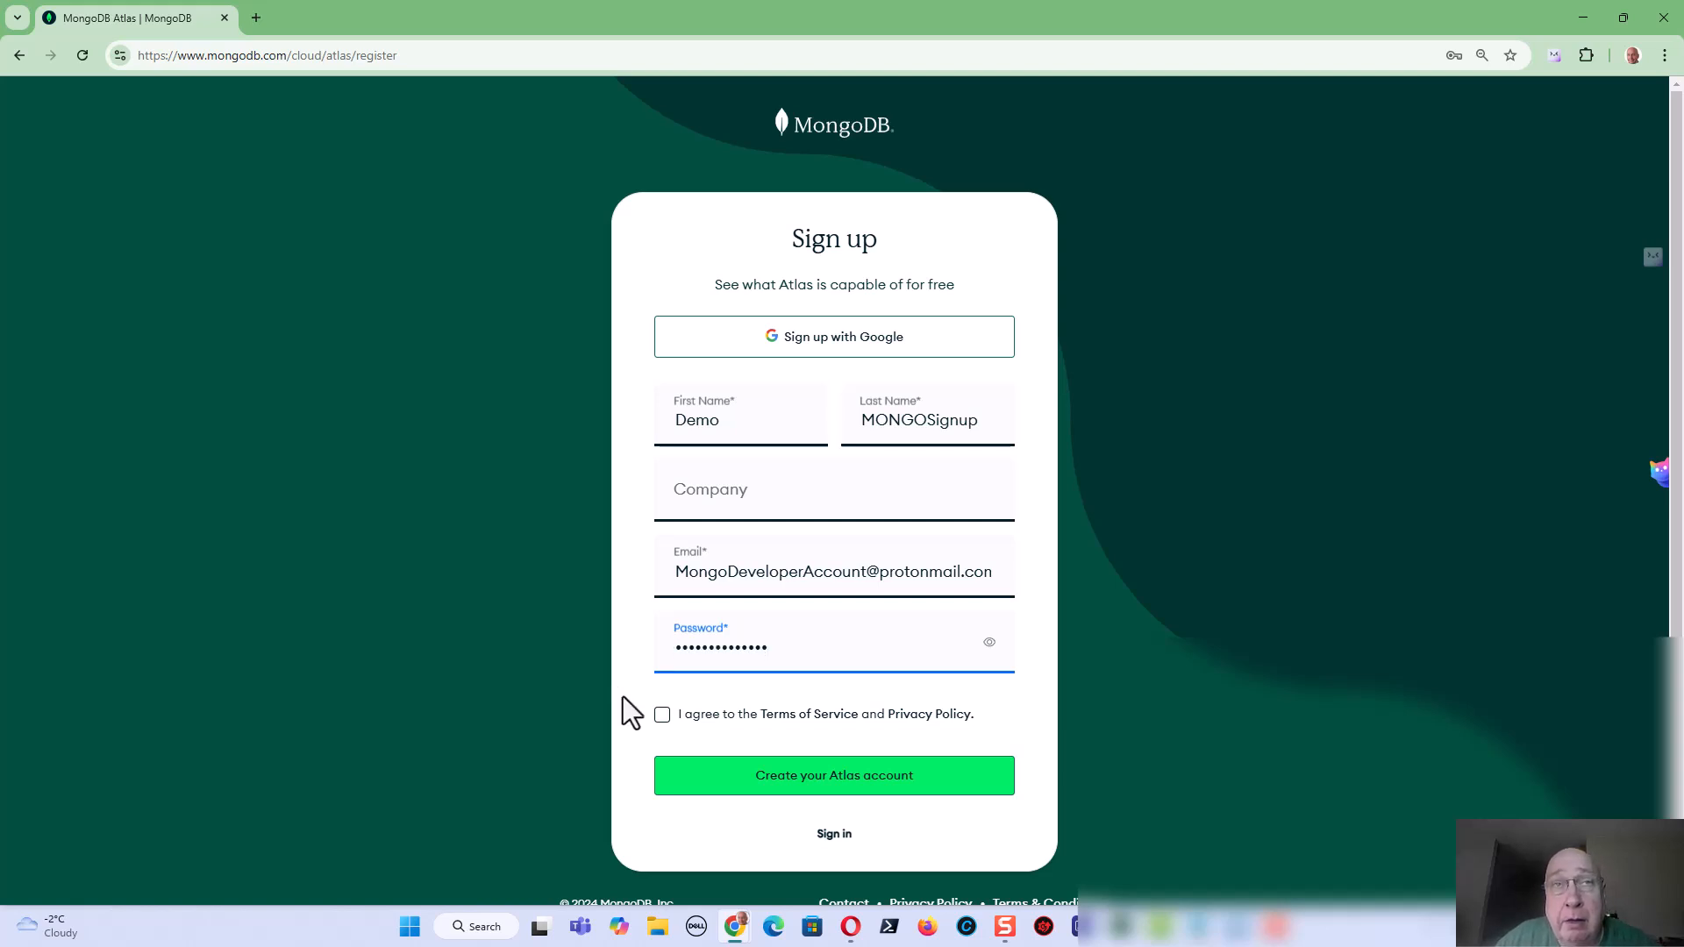
pyautogui.click(662, 715)
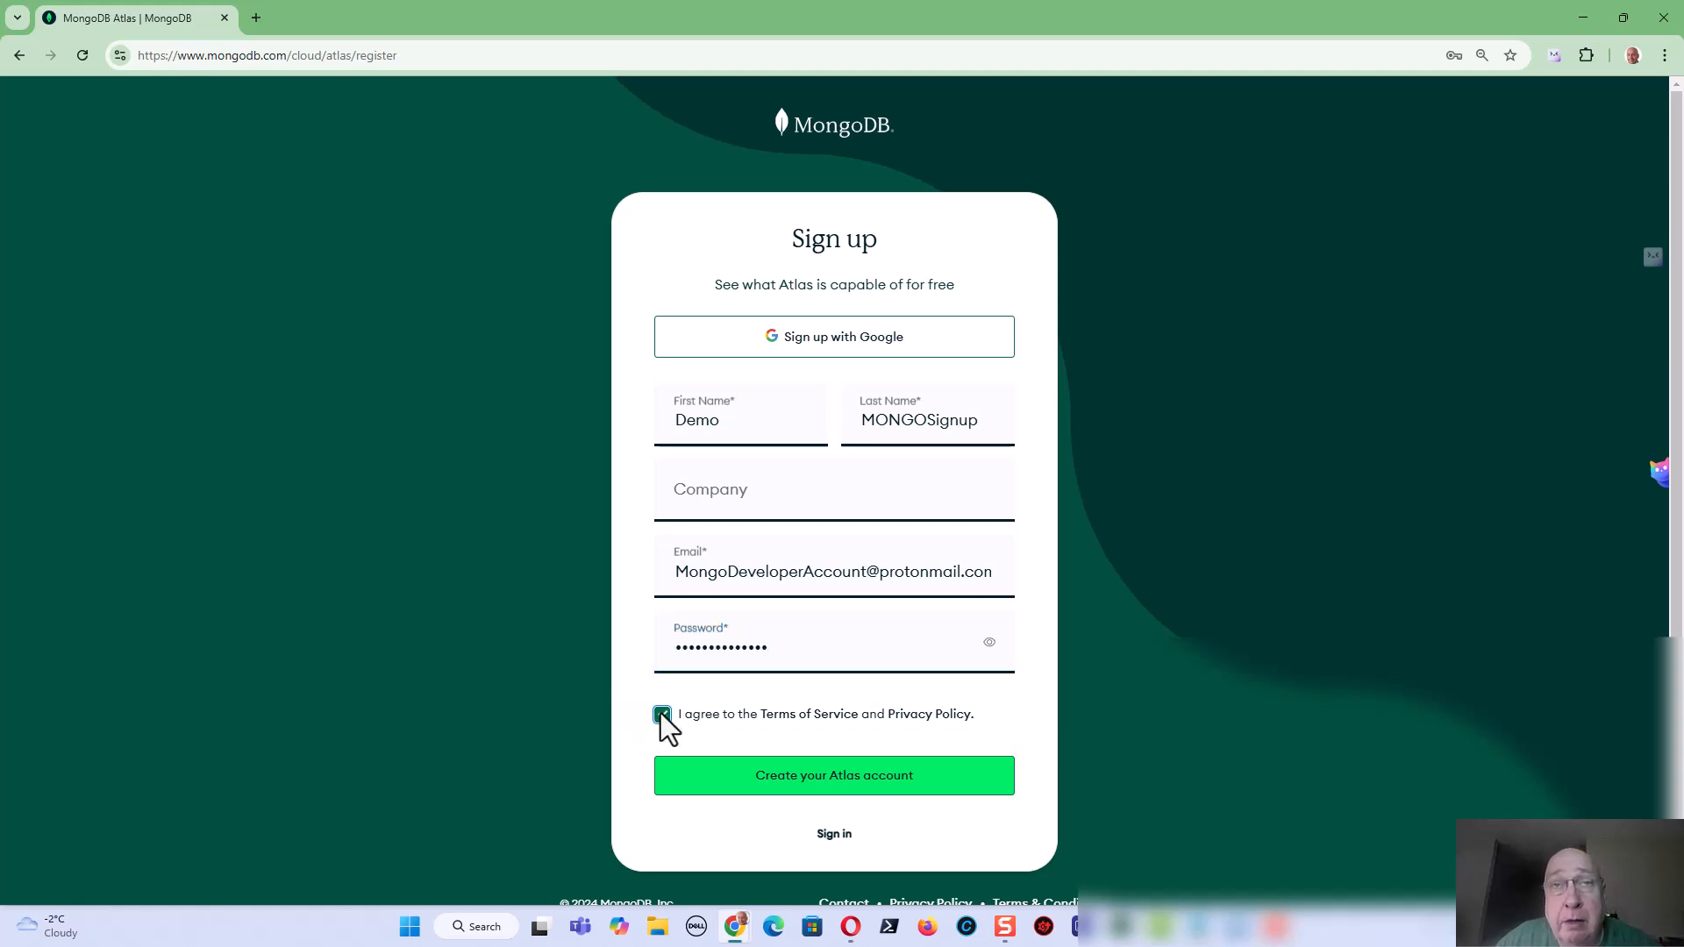
pyautogui.click(797, 782)
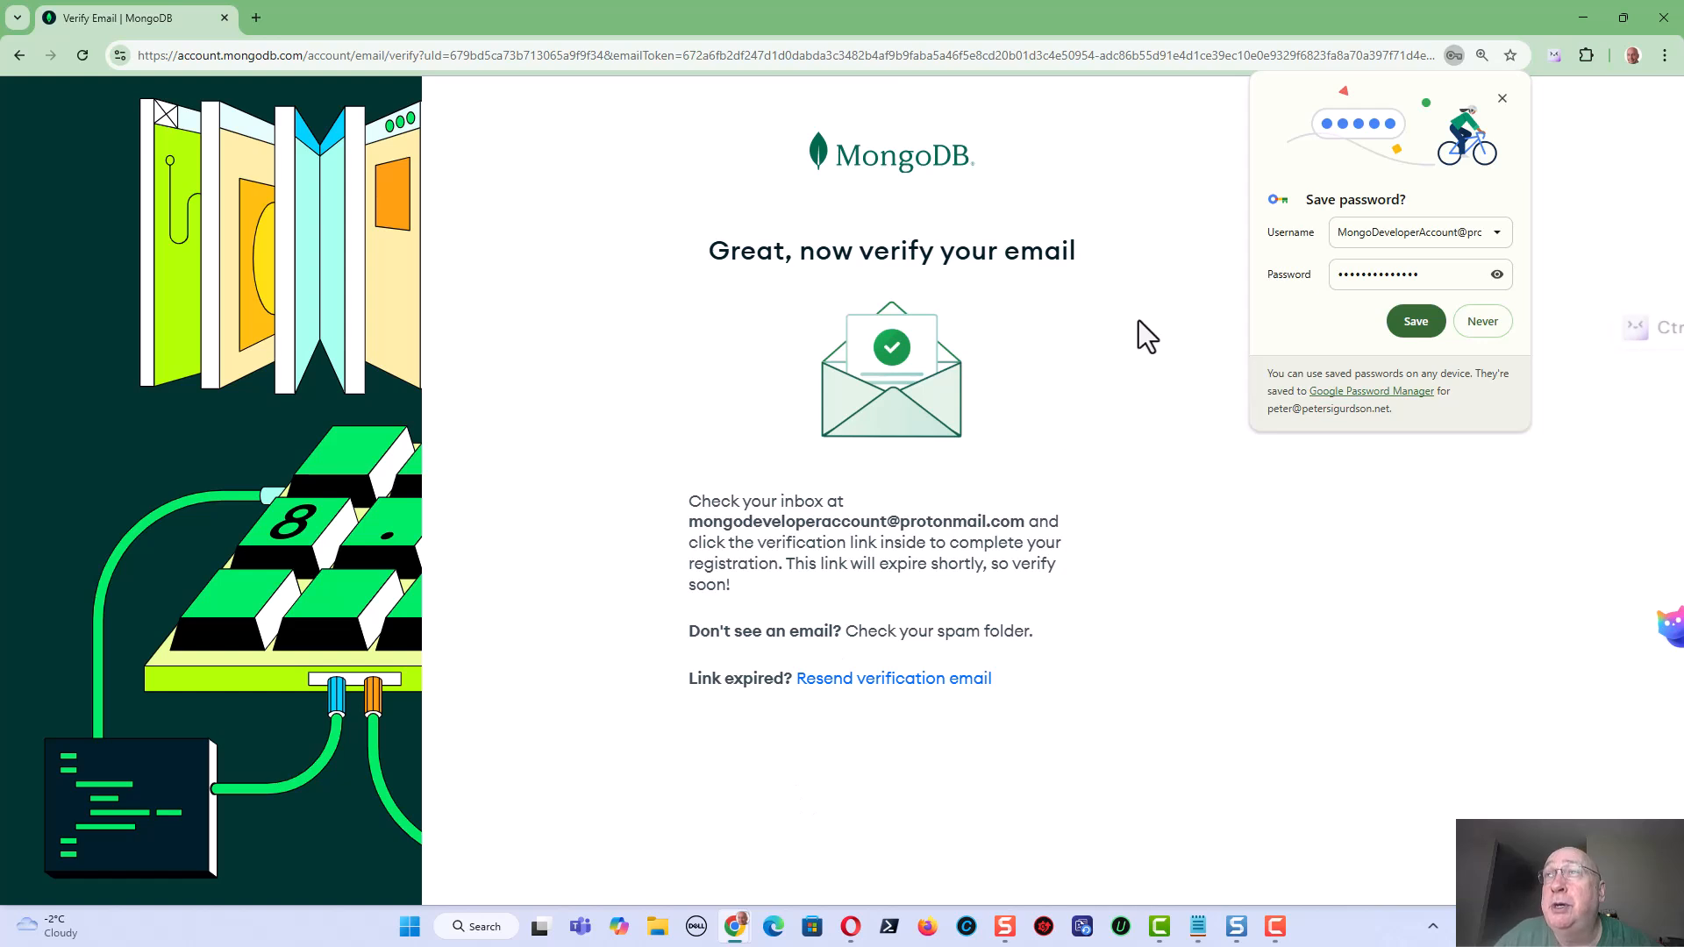
# Save the login in Chrome, then refresh the Proton Mail inbox to find the verification email
pyautogui.click(1408, 328)
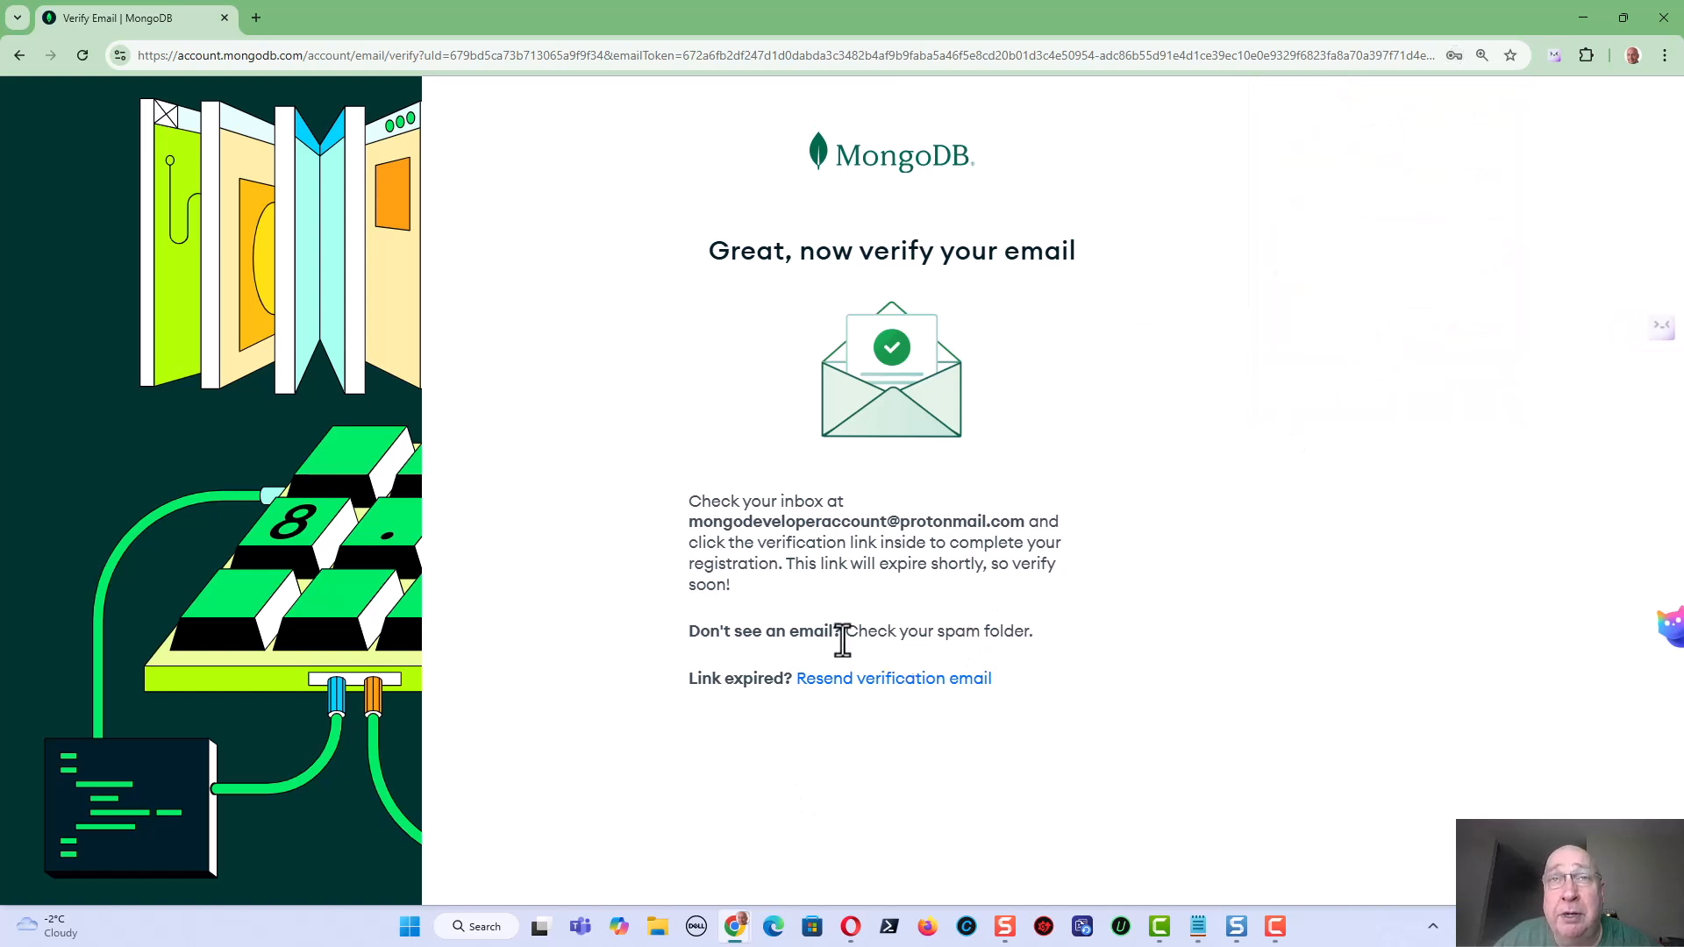
pyautogui.moveTo(843, 633); pyautogui.dragTo(1048, 630)
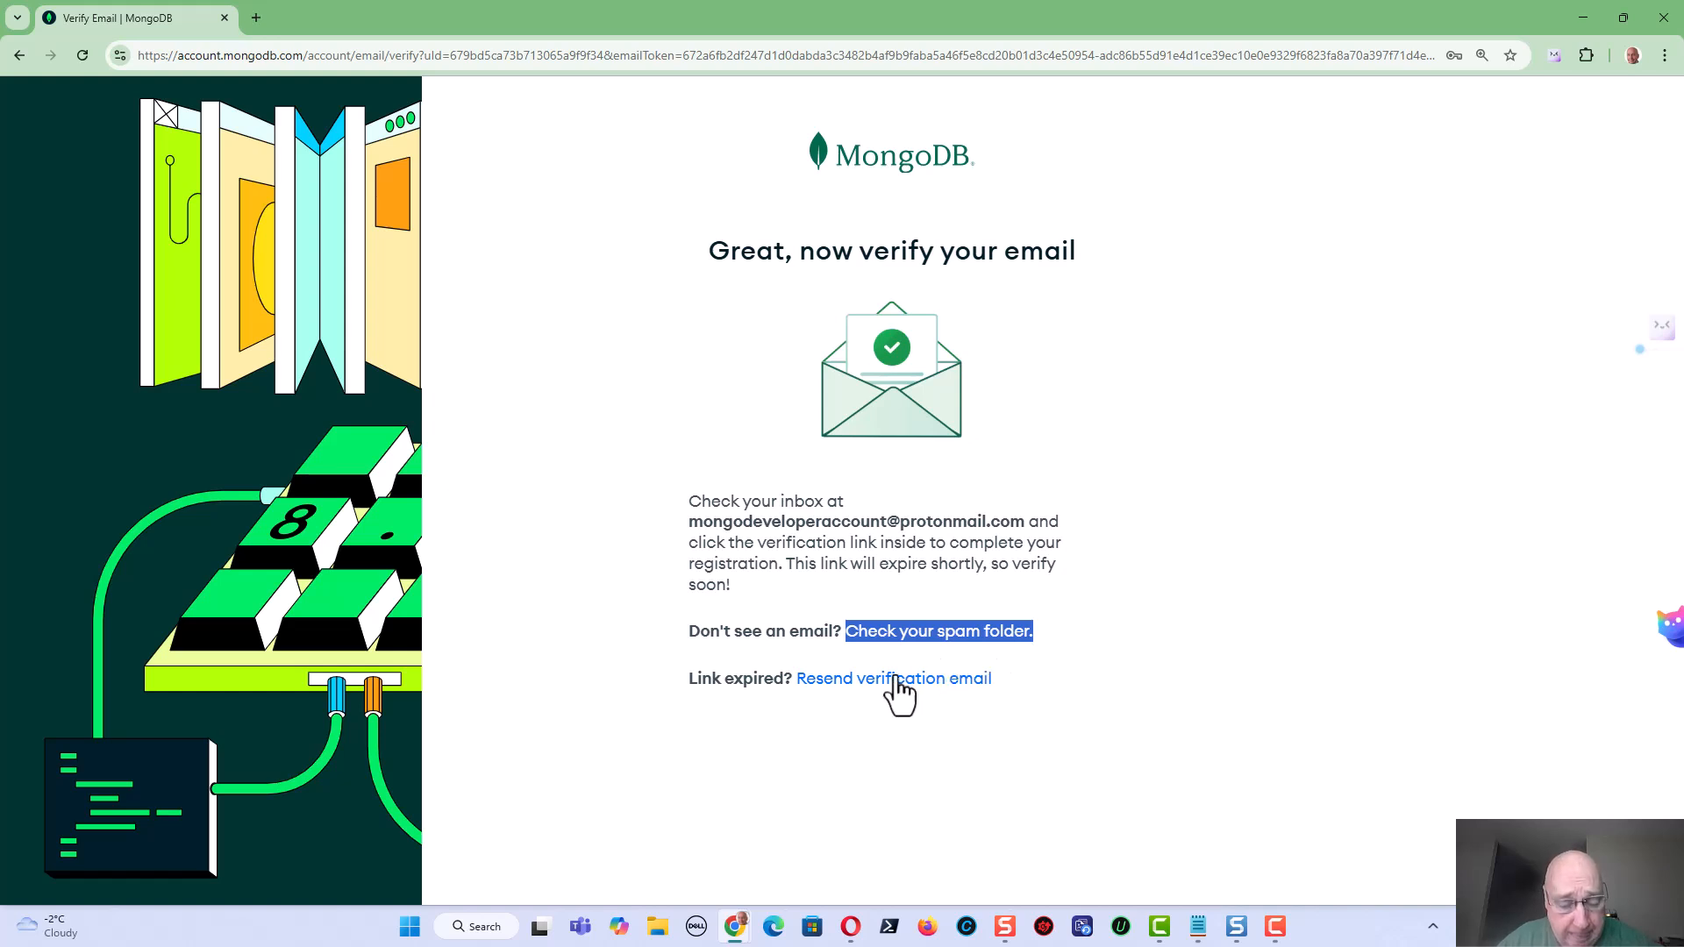
pyautogui.hotkey('alt', 'Tab')
pyautogui.hotkey('alt', 'Tab')
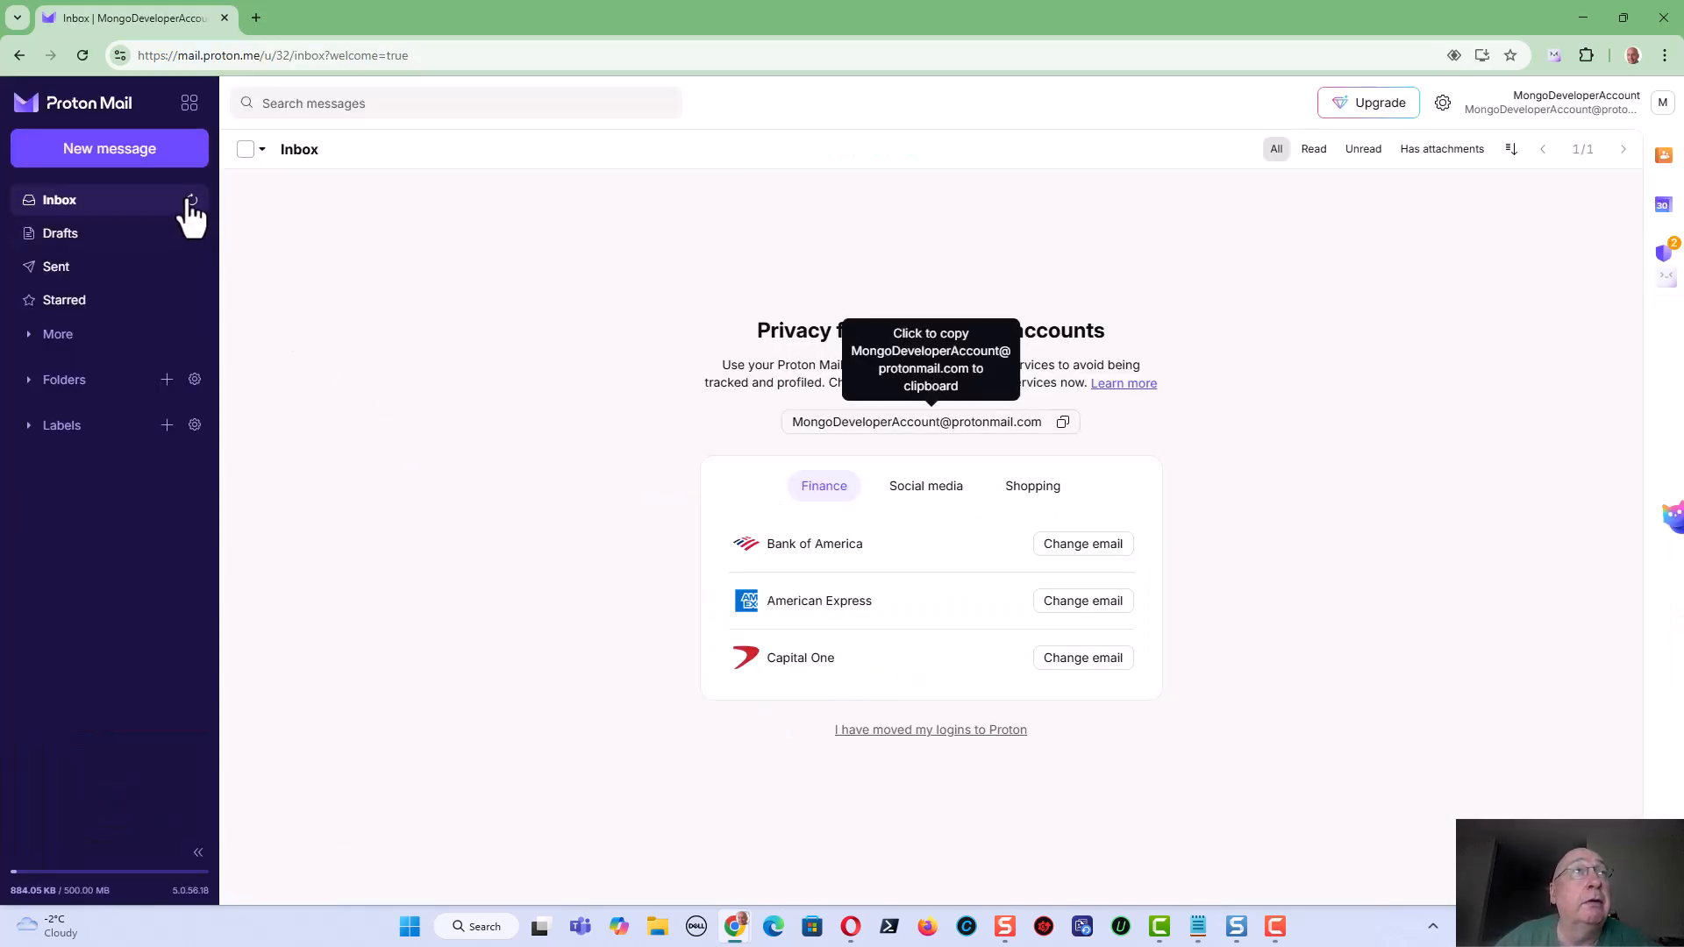
pyautogui.click(192, 201)
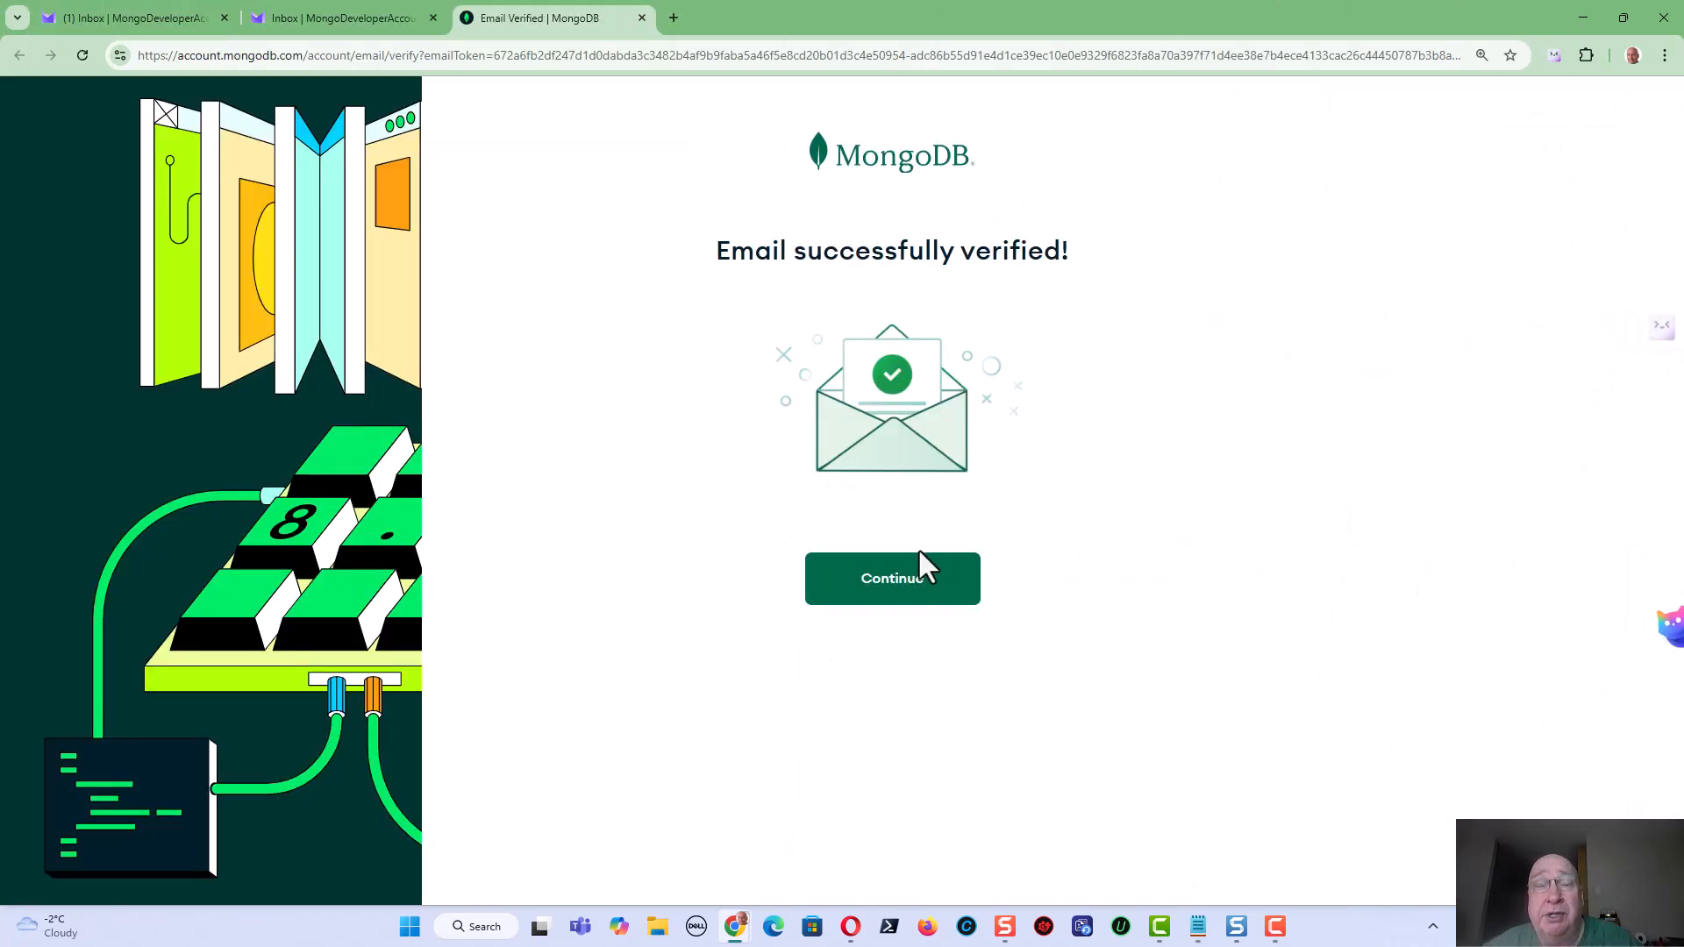
# Continue from the verified page and choose 'Remind me later' to skip MFA setup
pyautogui.click(896, 586)
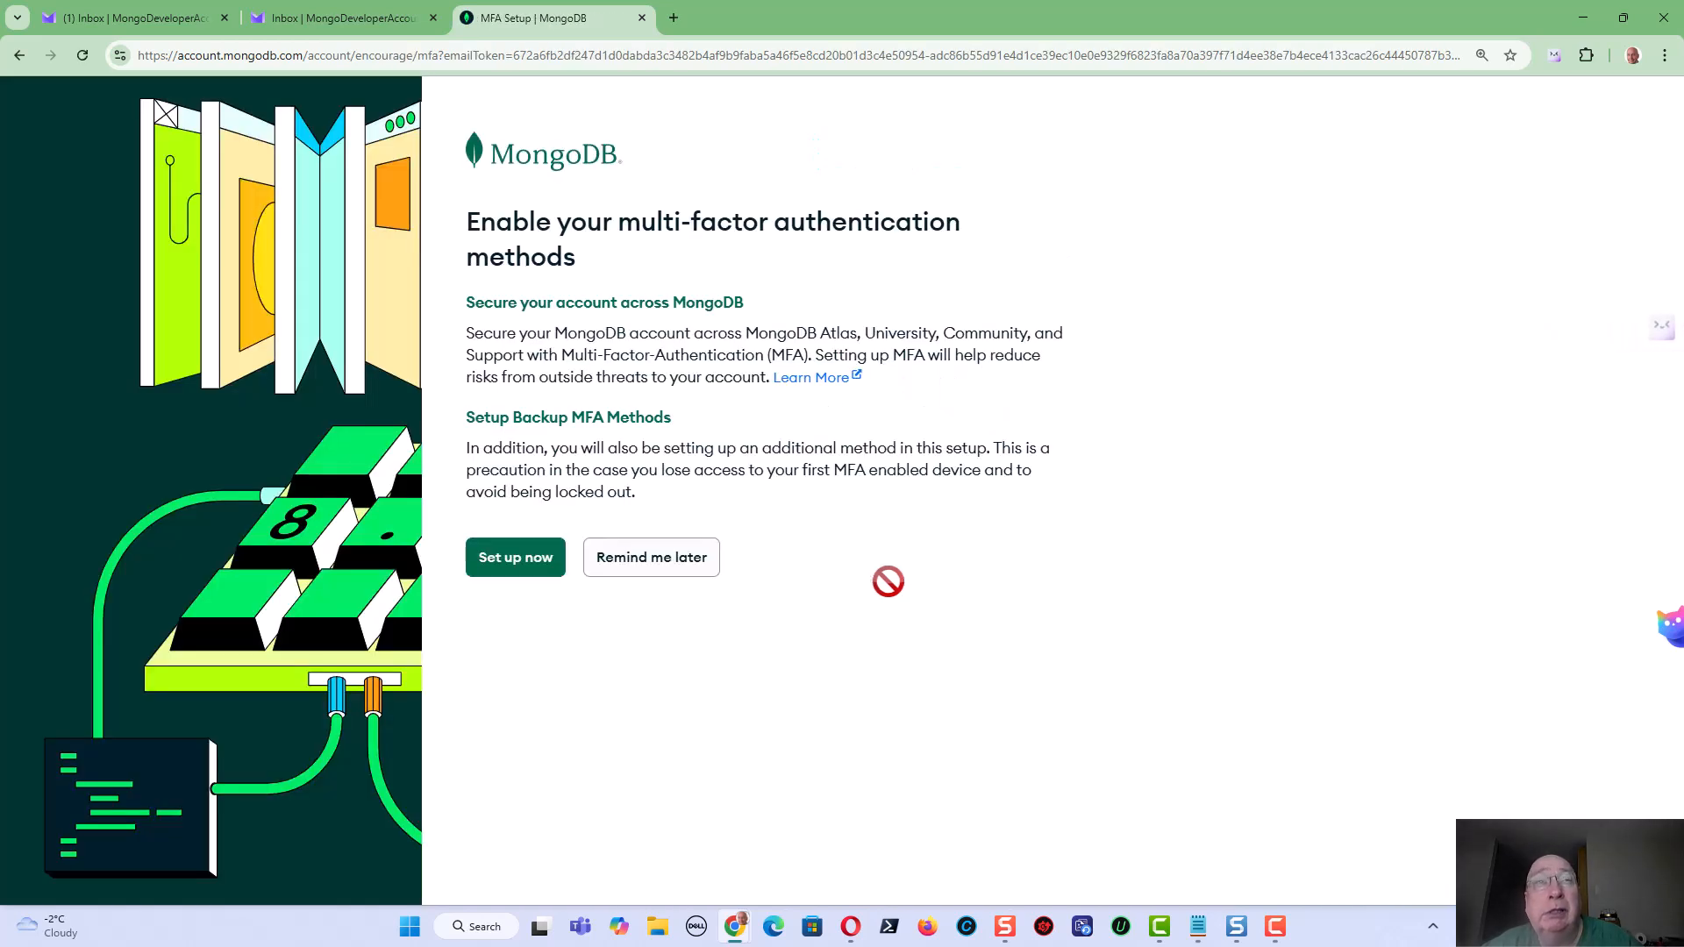
pyautogui.click(669, 559)
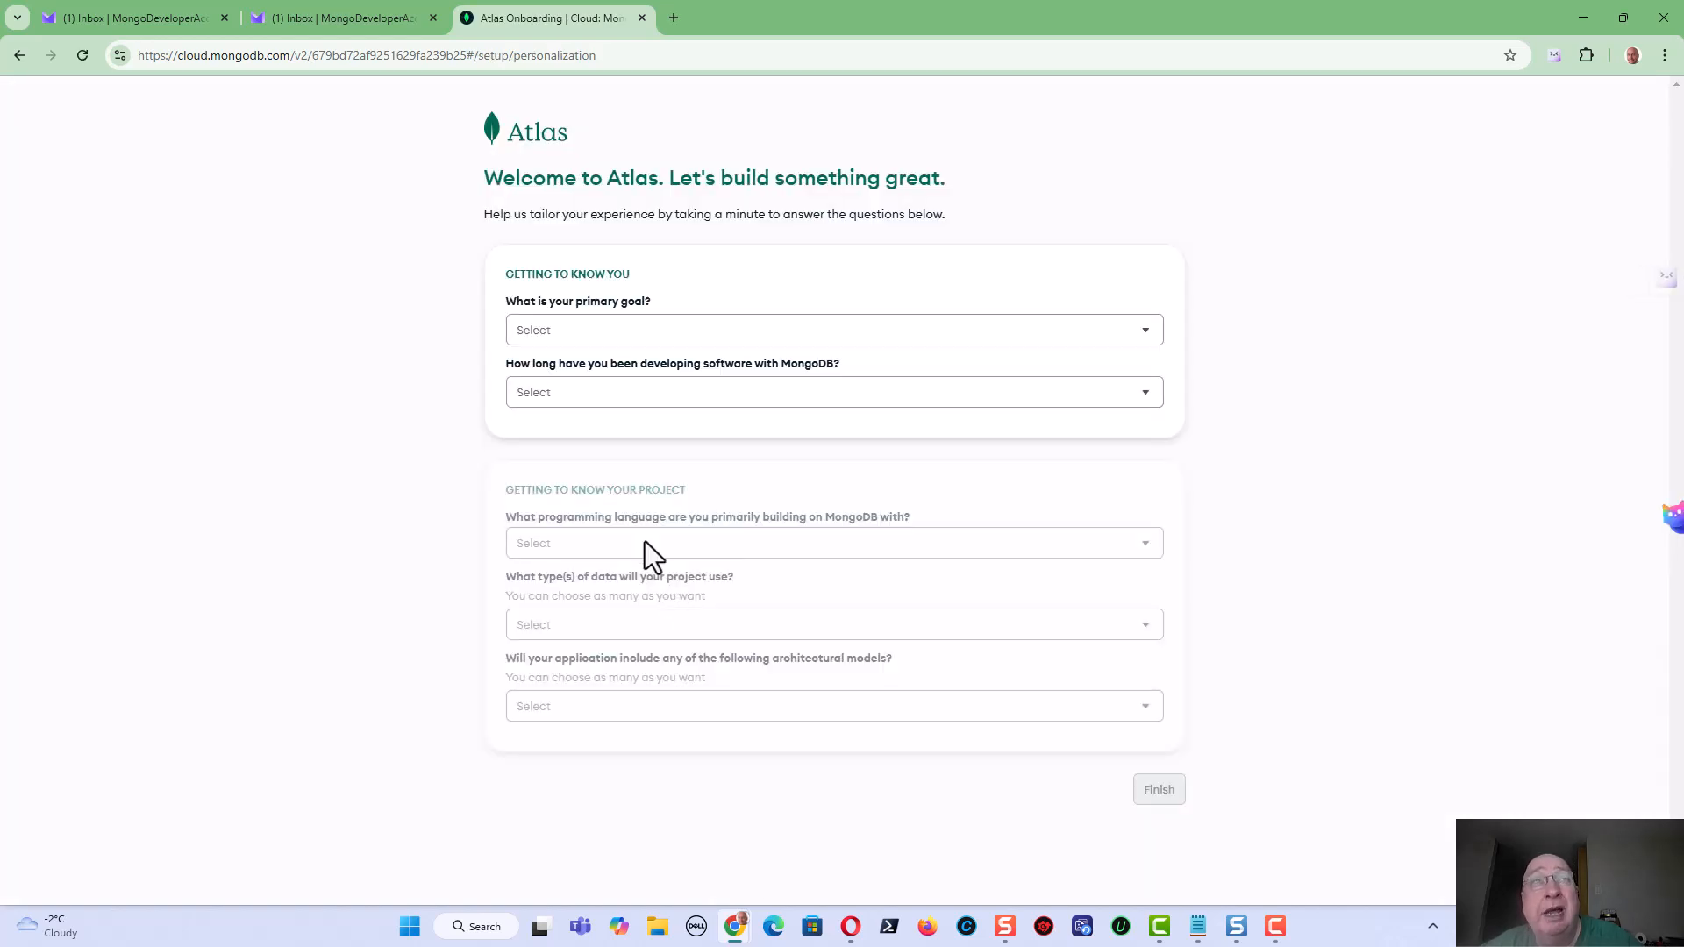
# Answer Learn MongoDB, 1-6 months experience and JavaScript / Node.js in the questionnaire
pyautogui.click(597, 335)
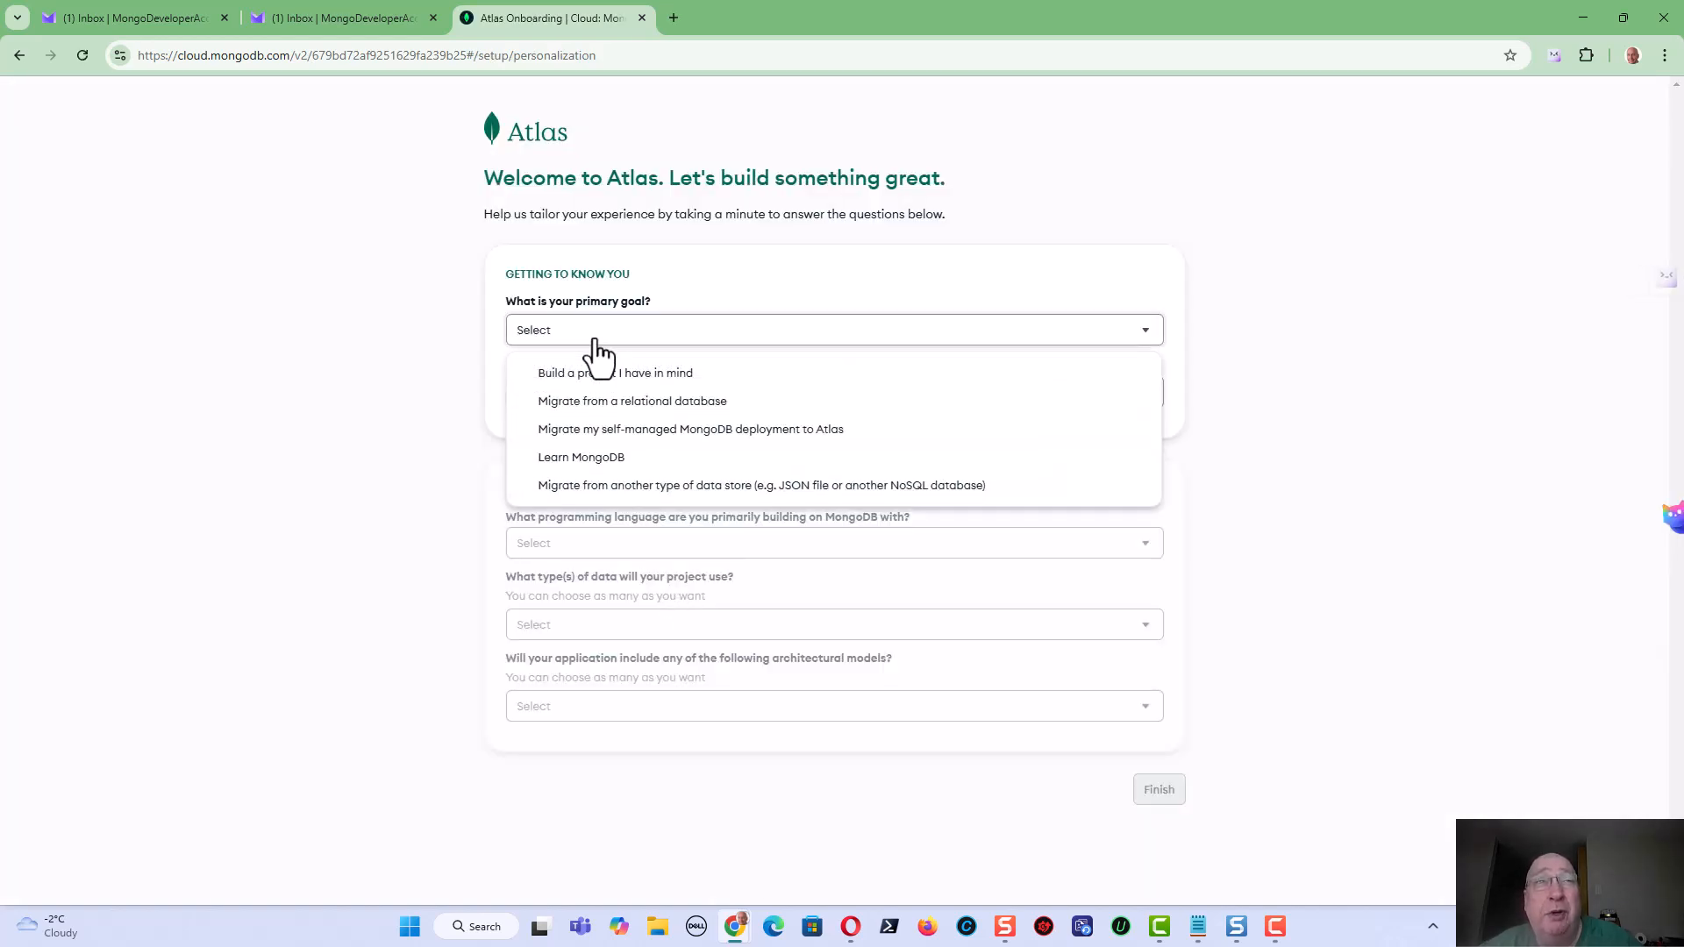
pyautogui.click(624, 459)
pyautogui.click(632, 399)
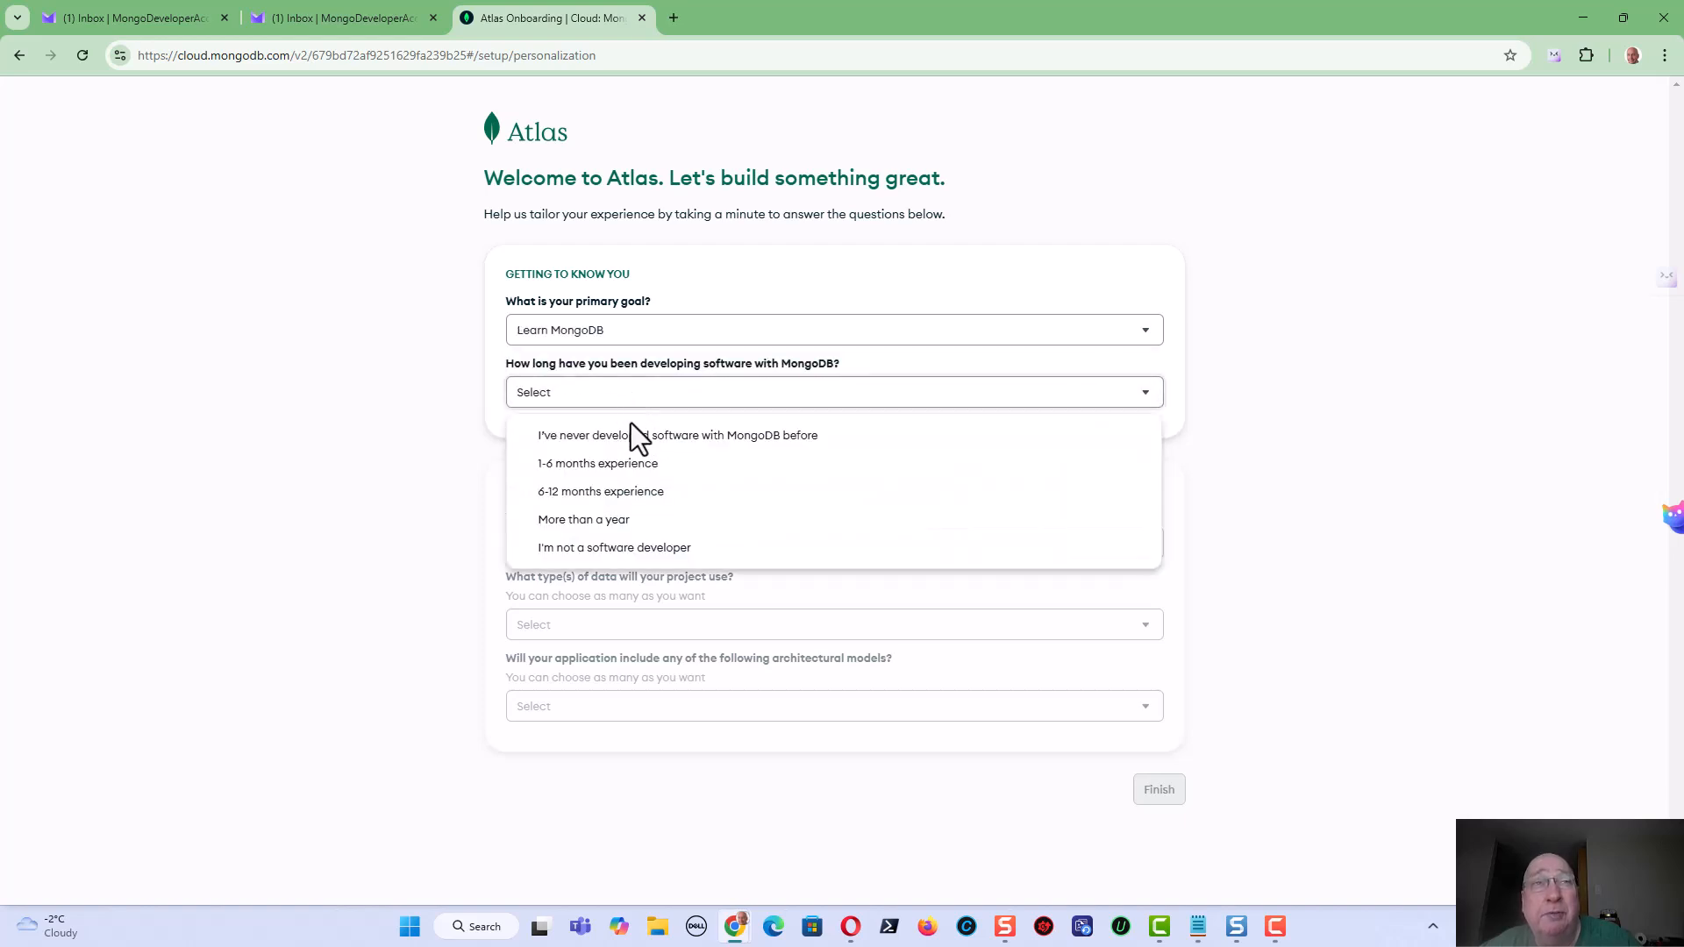
pyautogui.click(638, 461)
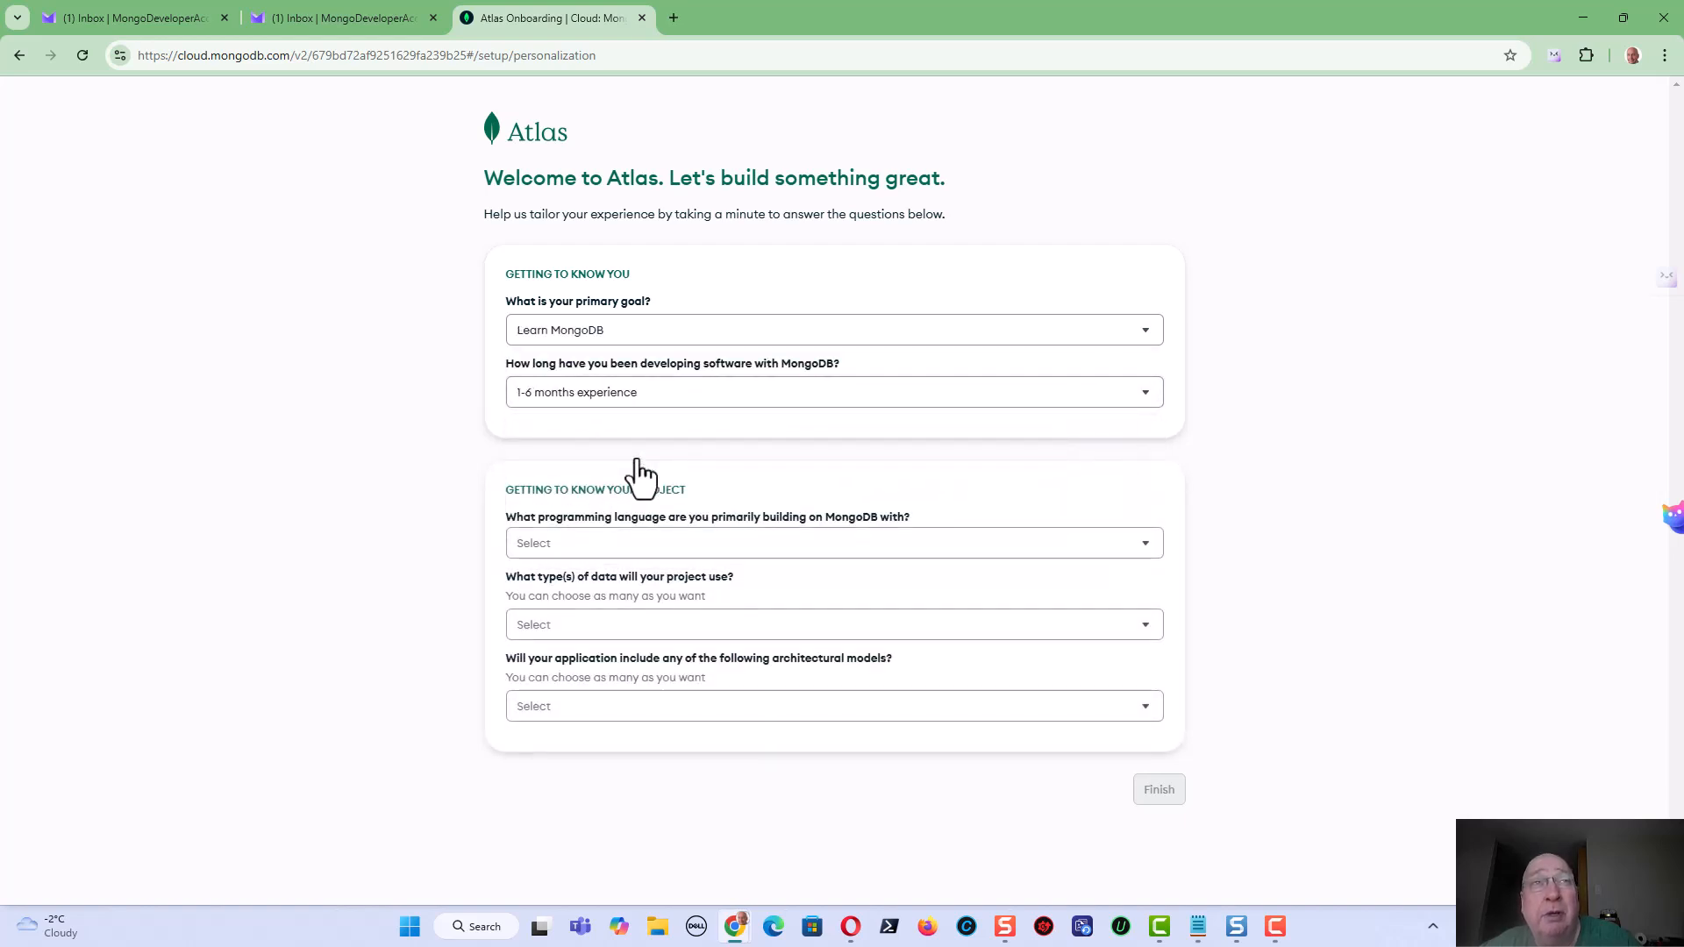
pyautogui.click(648, 549)
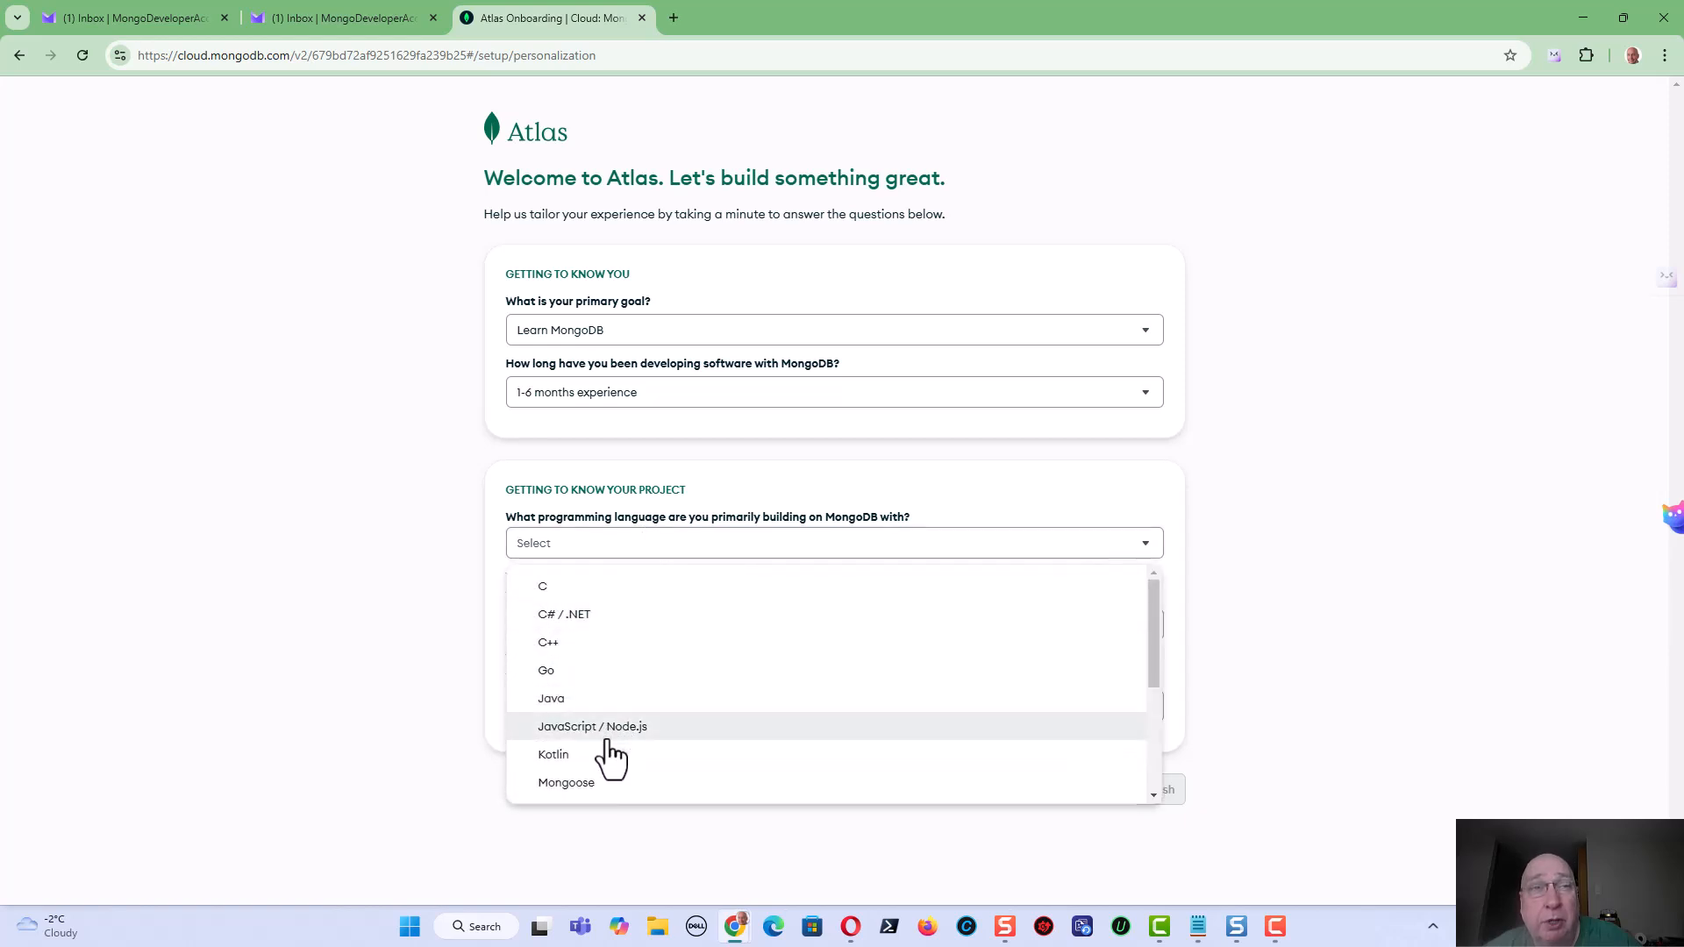
pyautogui.click(608, 728)
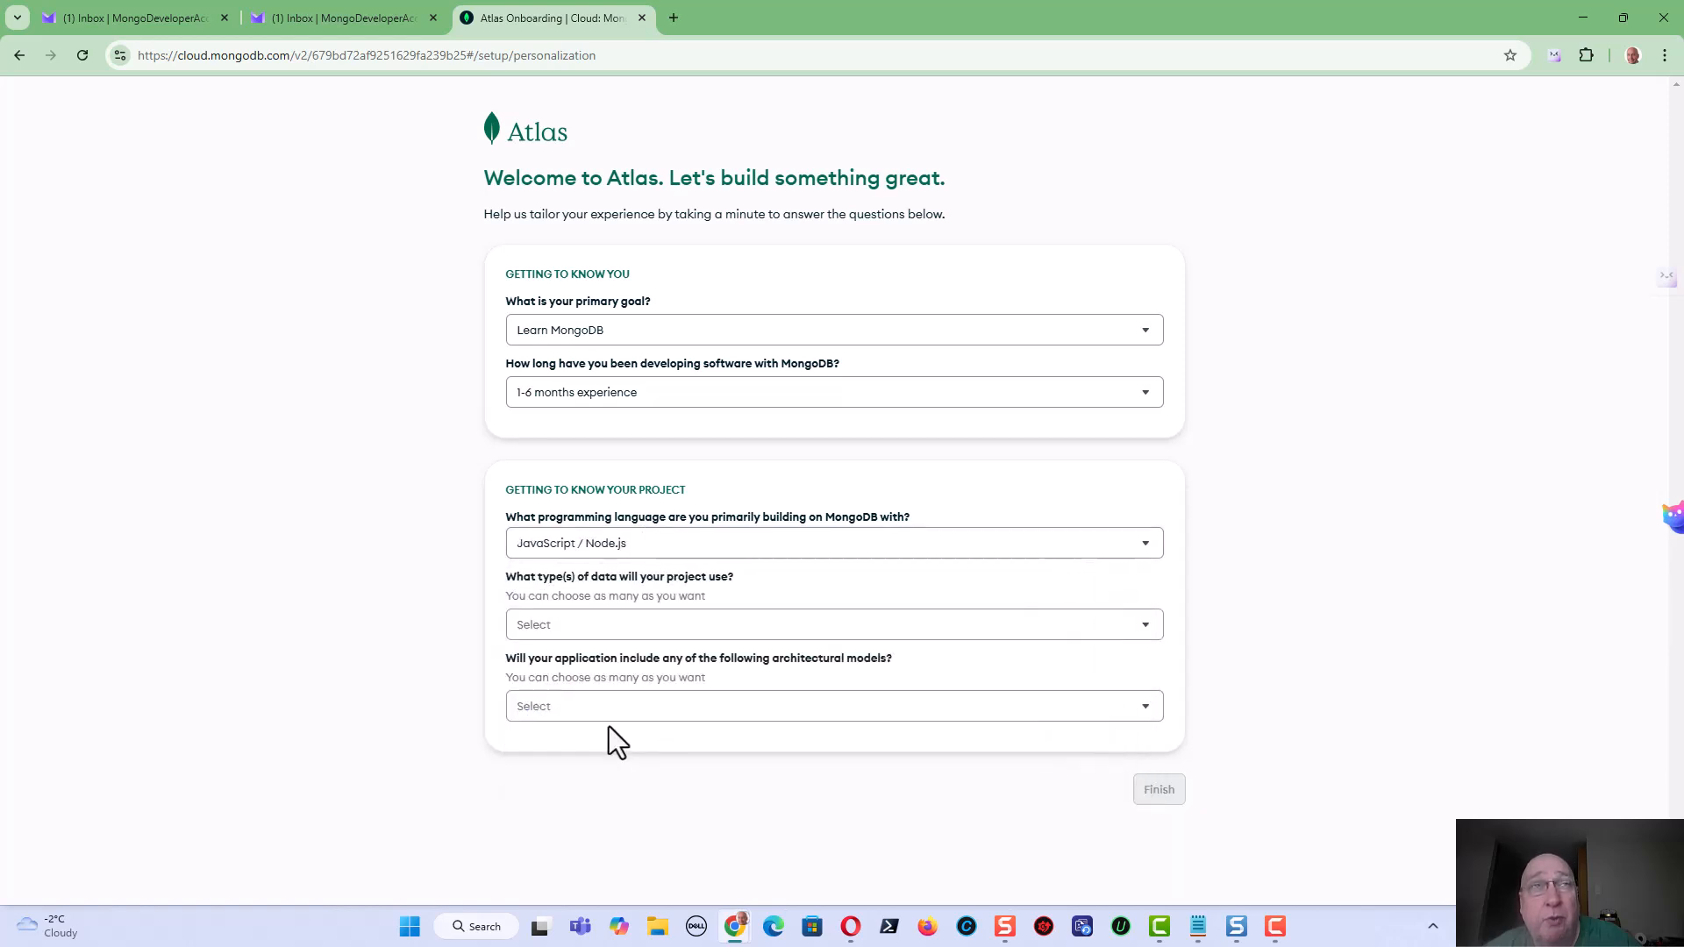
# Mark Vector embeddings as the project data type and finish the questionnaire
pyautogui.click(620, 626)
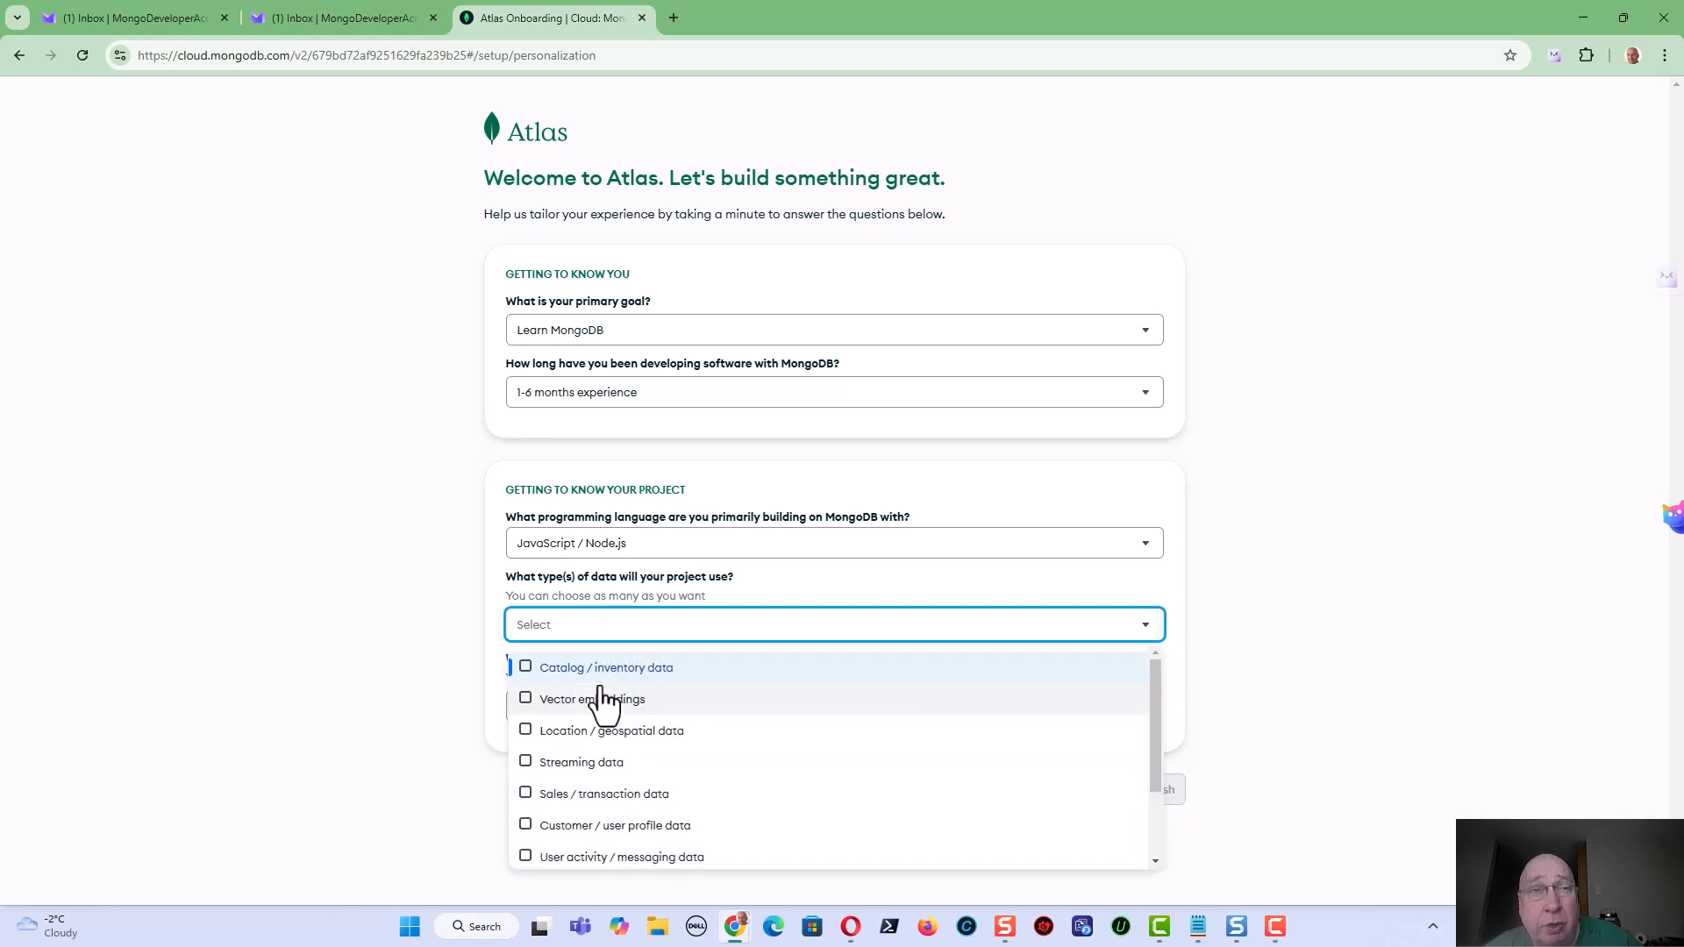
pyautogui.click(526, 702)
pyautogui.scroll(-2, 526, 712)
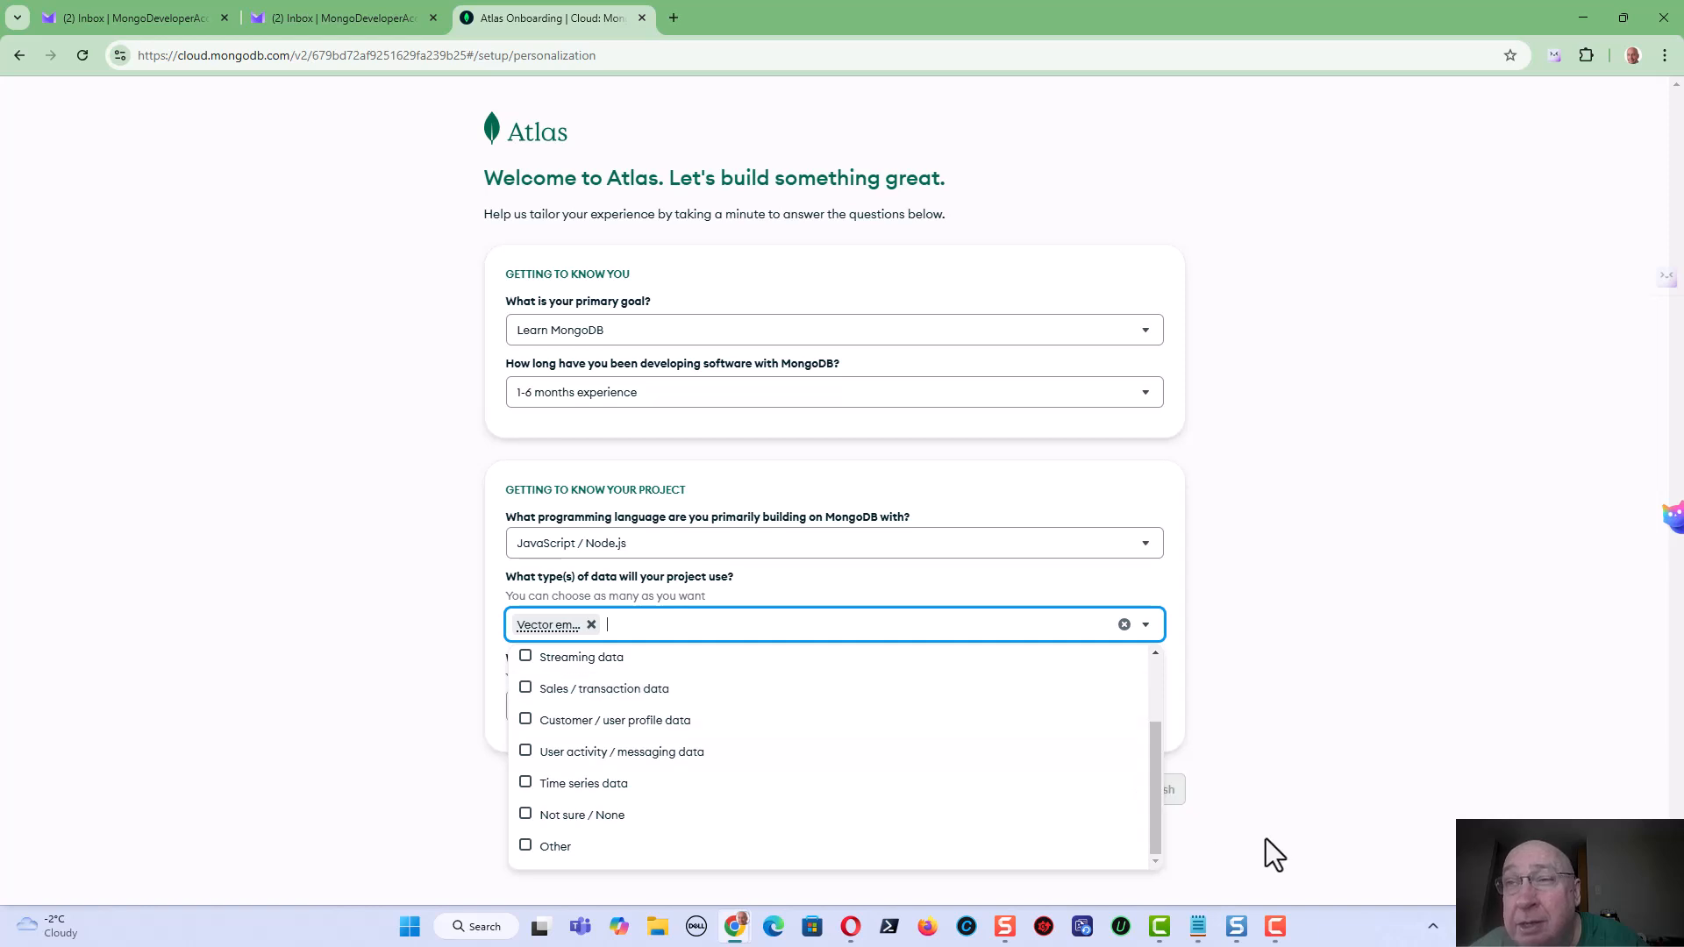
pyautogui.click(1275, 926)
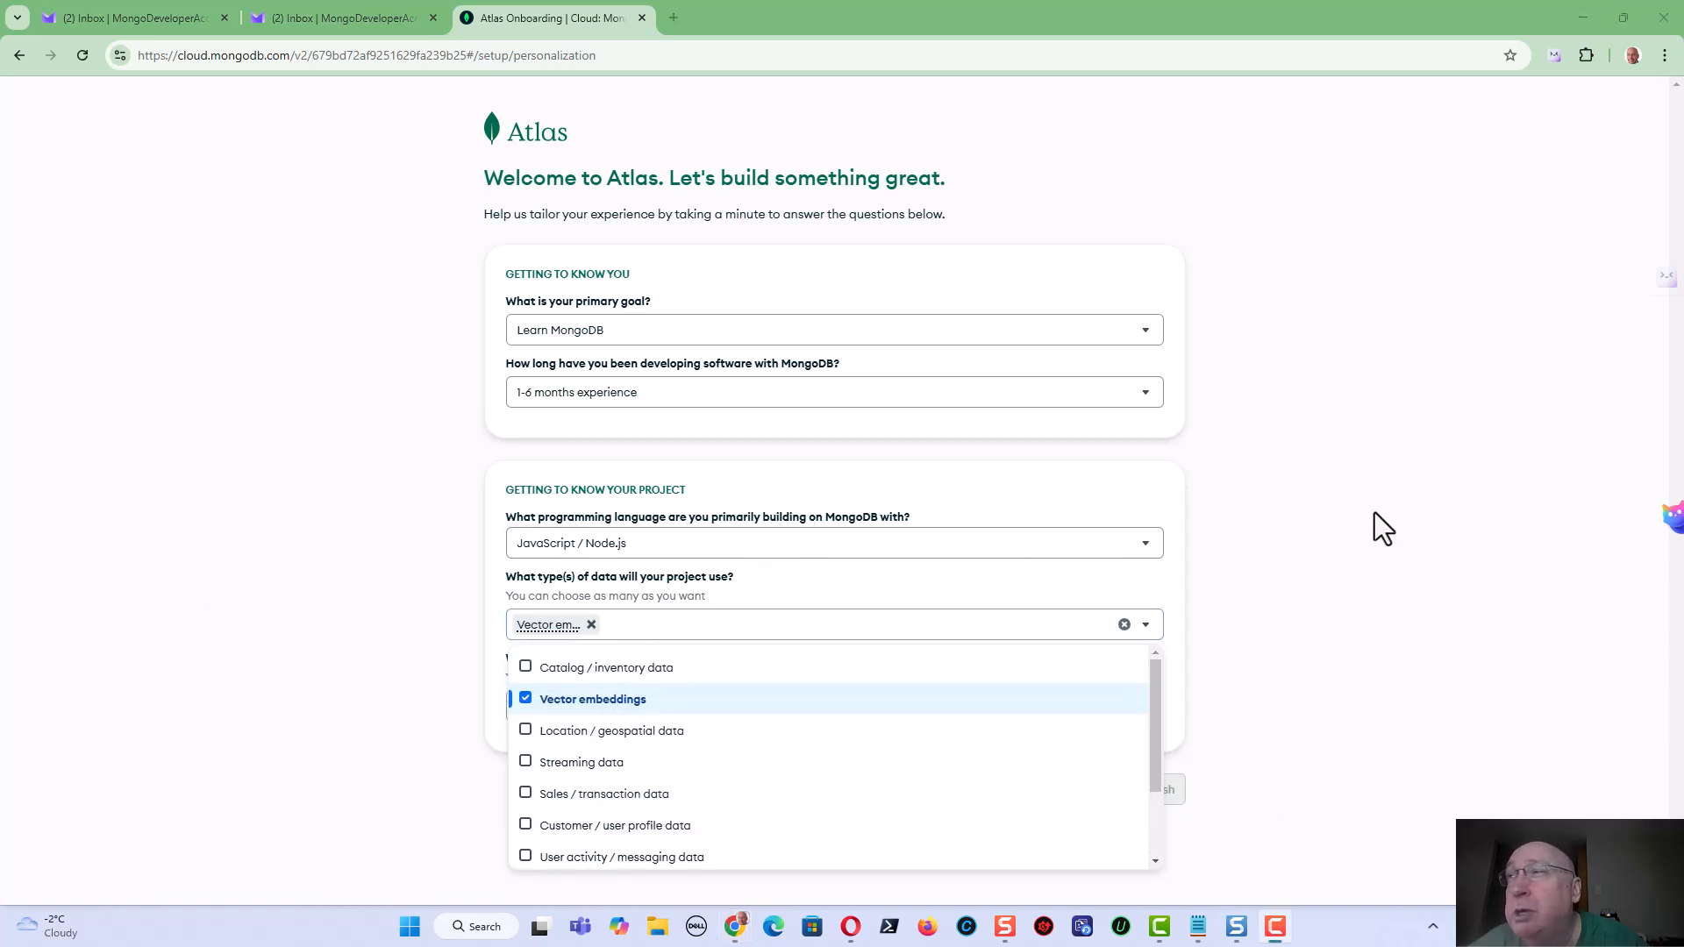
pyautogui.moveTo(1155, 733); pyautogui.dragTo(1158, 807)
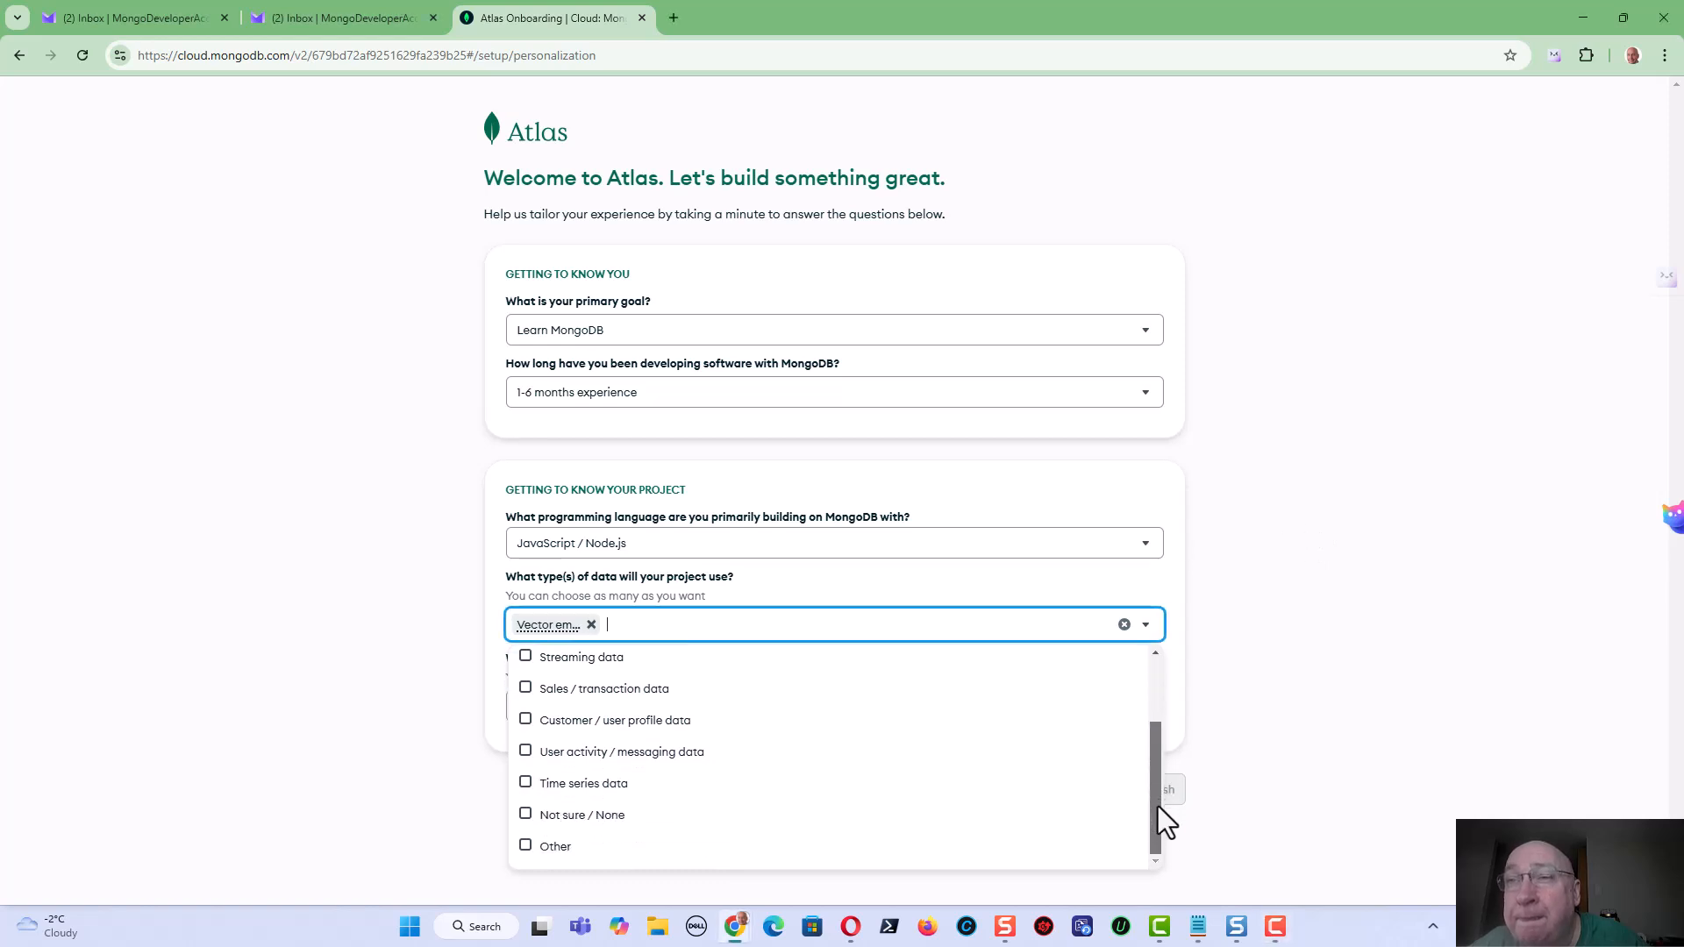
pyautogui.hotkey('ctrl', '-')
pyautogui.click(1080, 654)
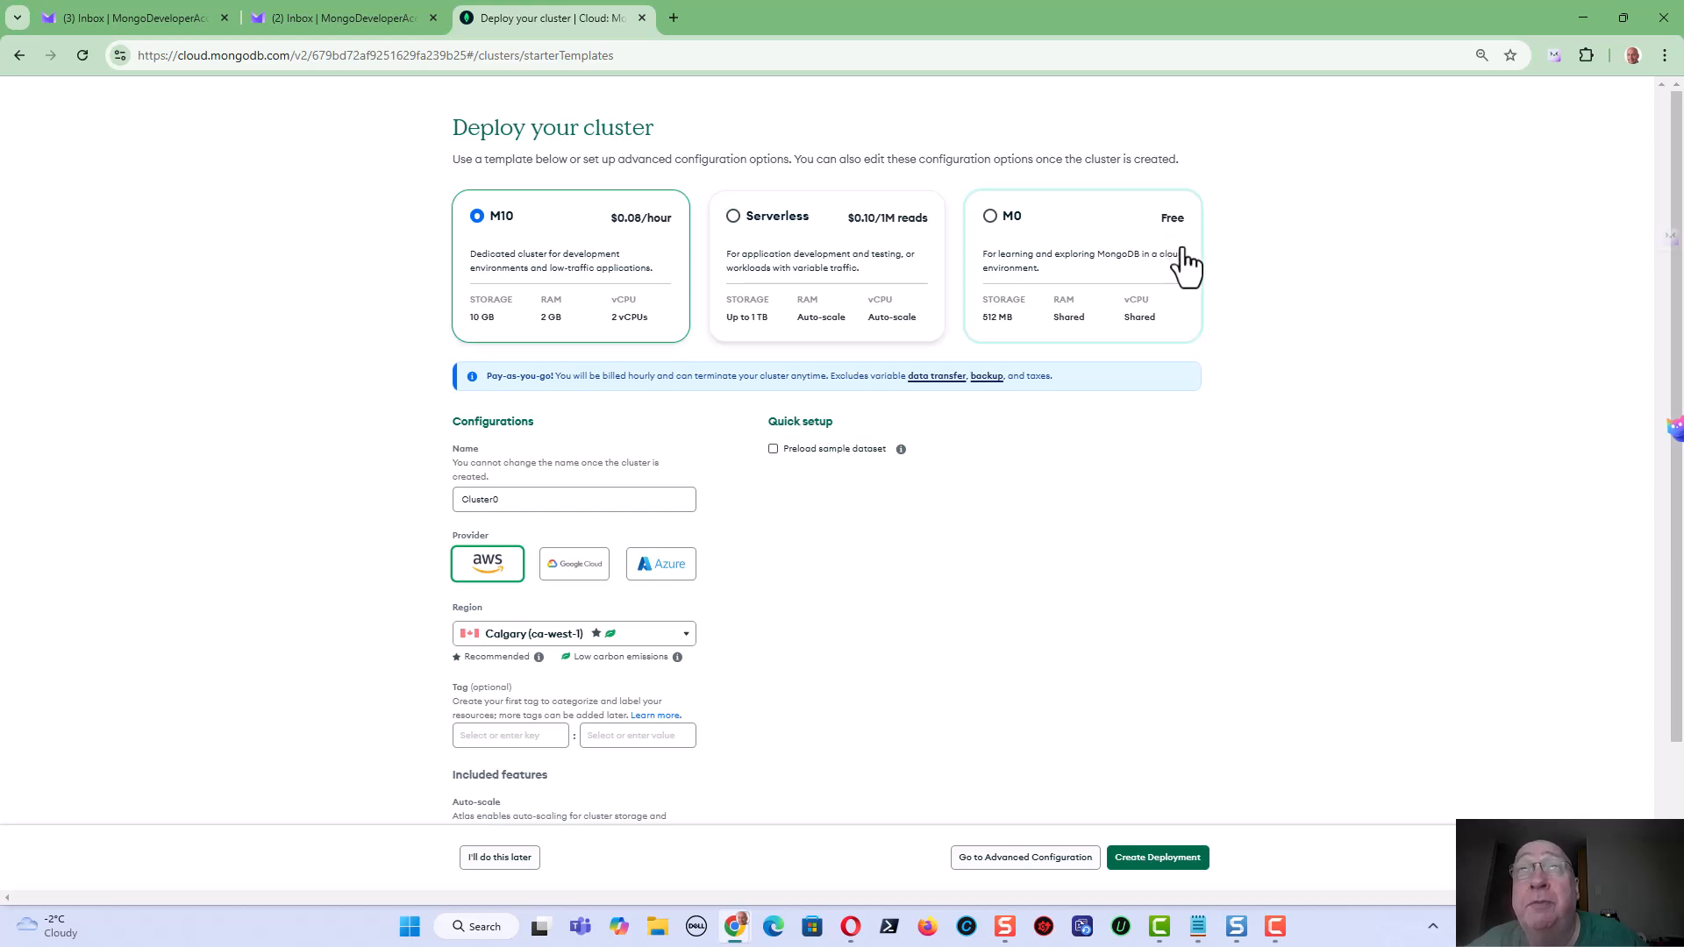
# Pick the free M0 tier and create the Cluster0 deployment
pyautogui.click(990, 218)
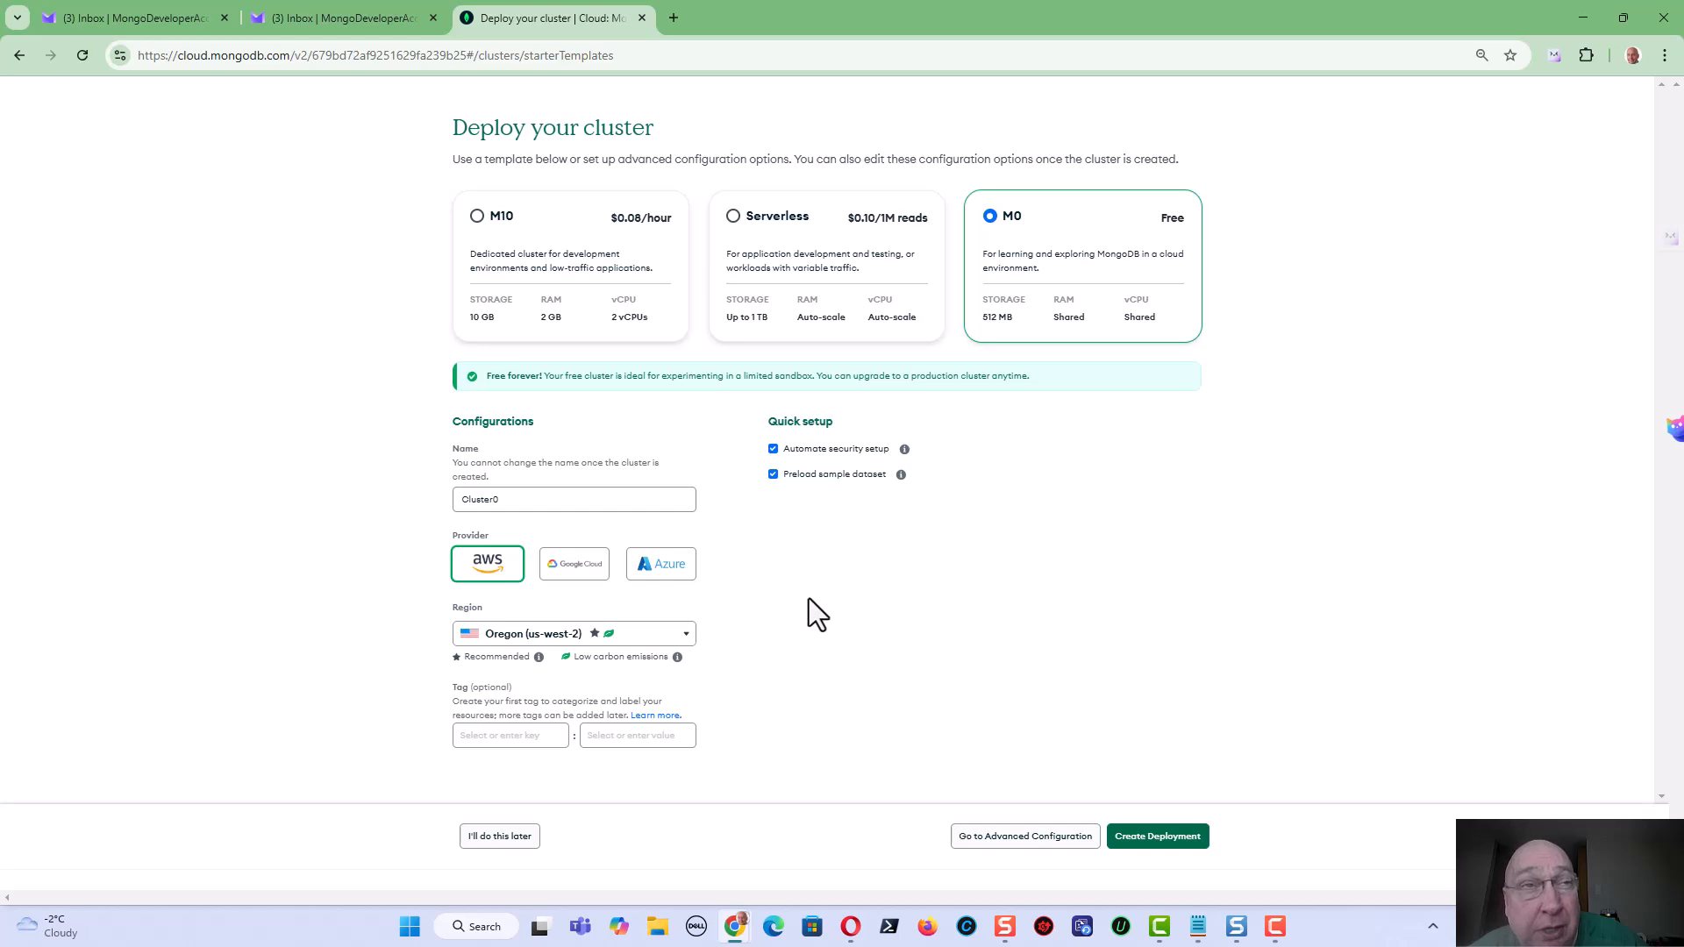
pyautogui.click(1150, 838)
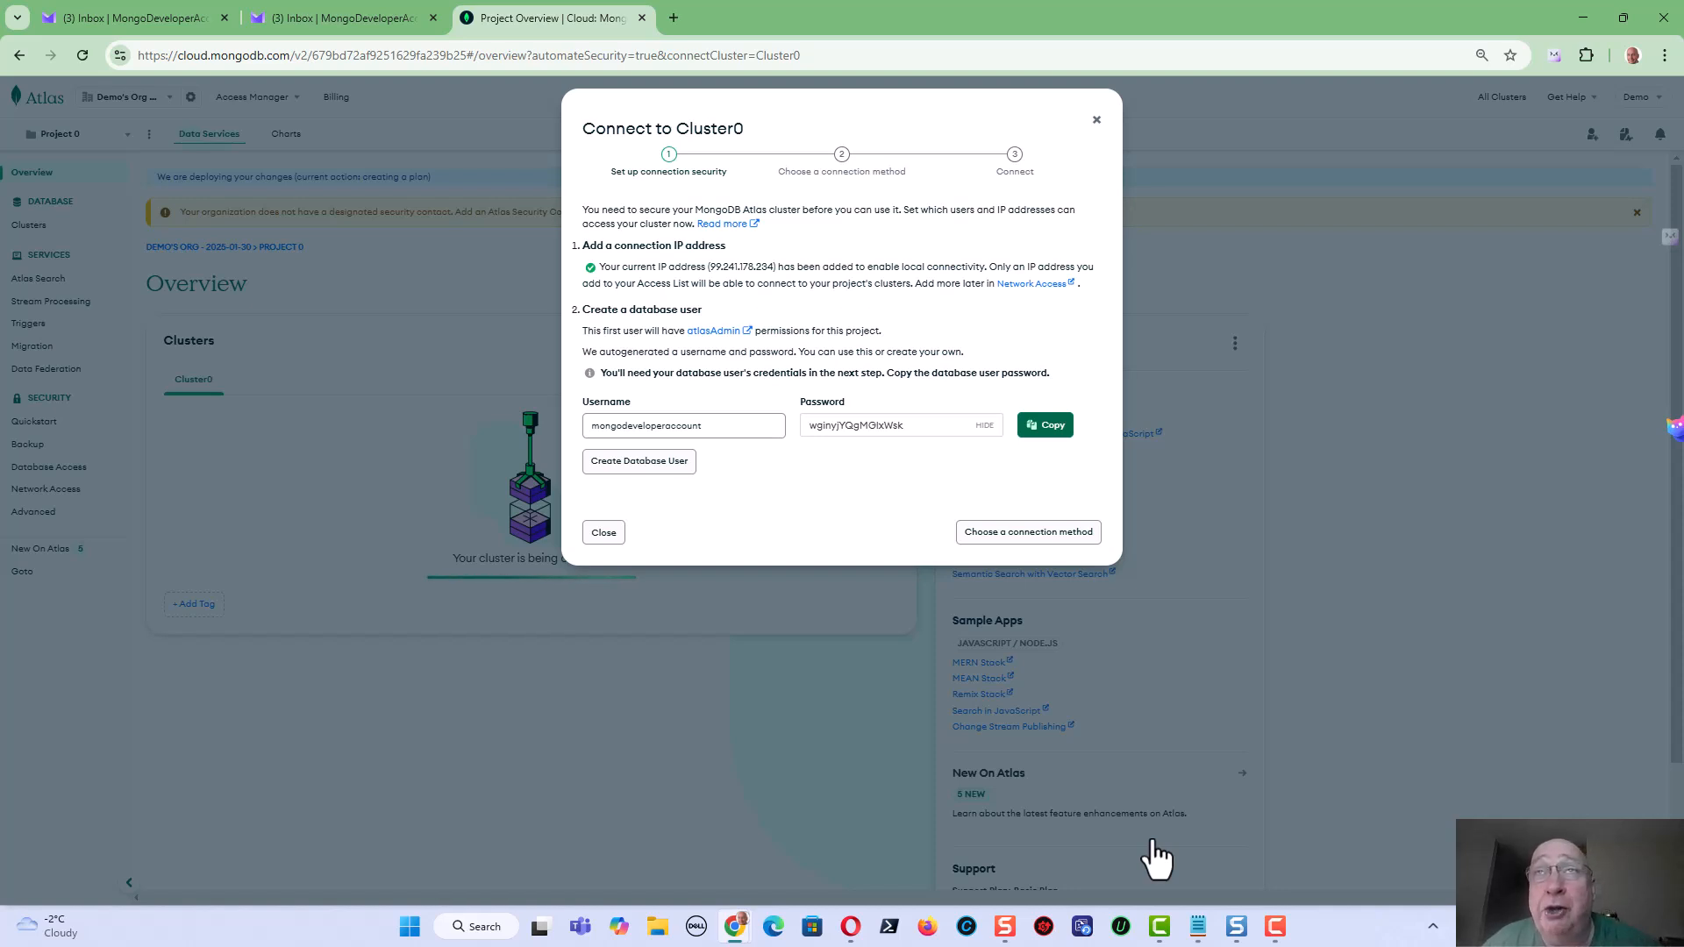
# Copy the generated database password and username from the Atlas dialog
pyautogui.click(1044, 437)
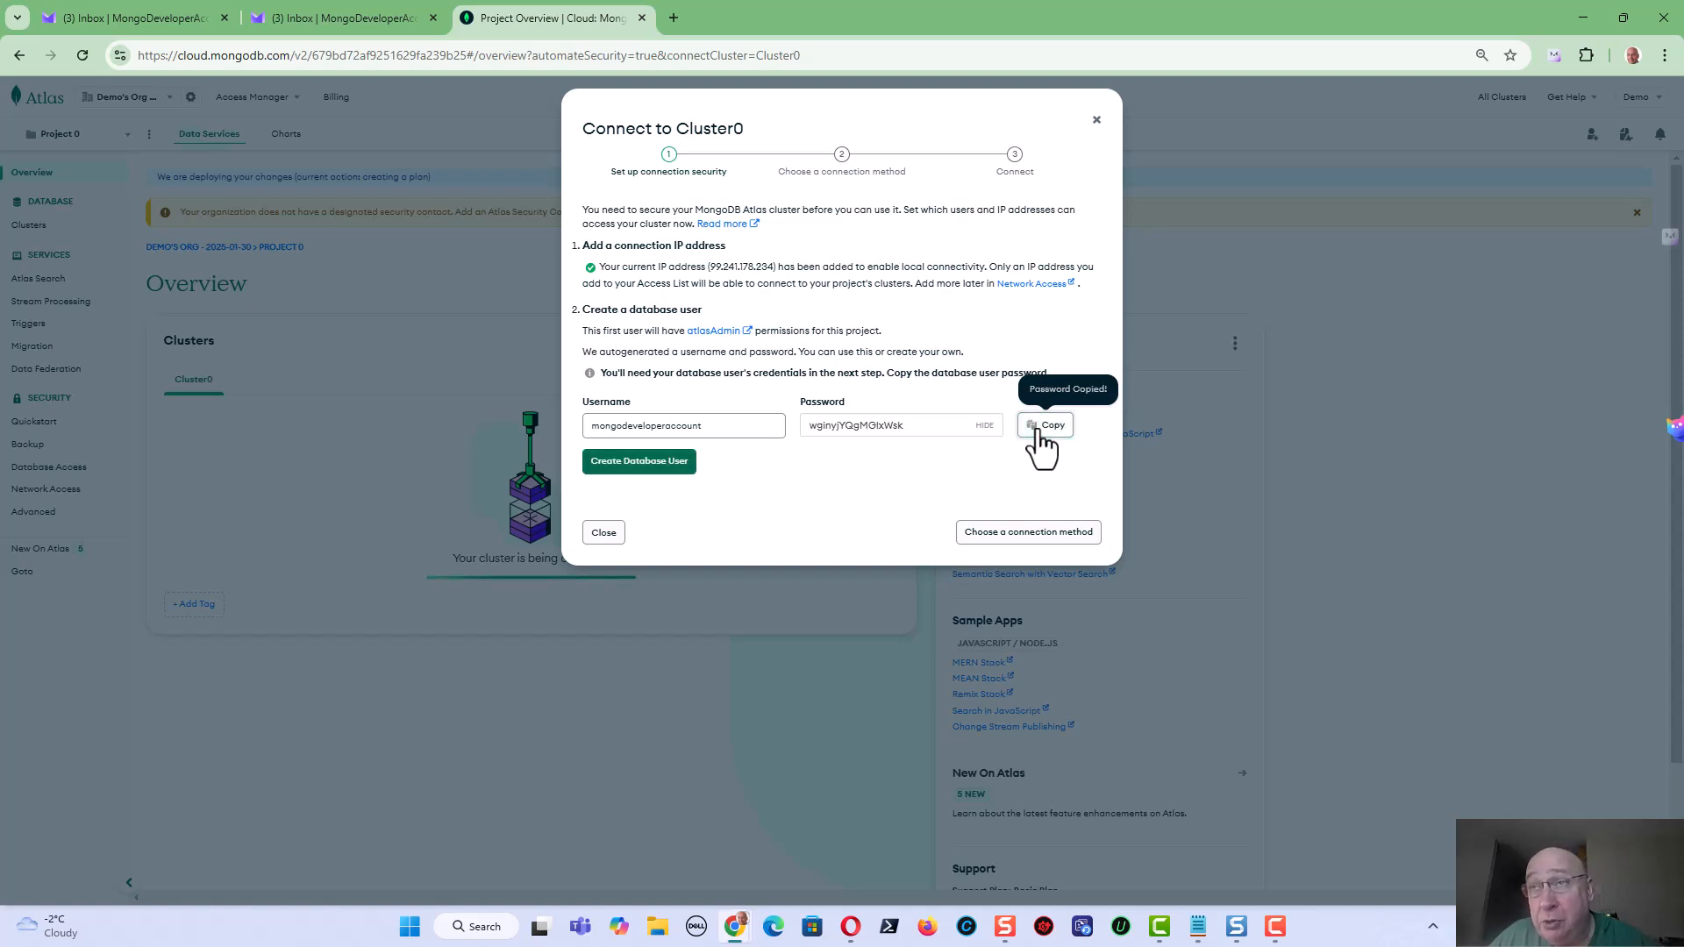
pyautogui.hotkey('alt', 'Tab')
pyautogui.moveTo(707, 425); pyautogui.dragTo(541, 430)
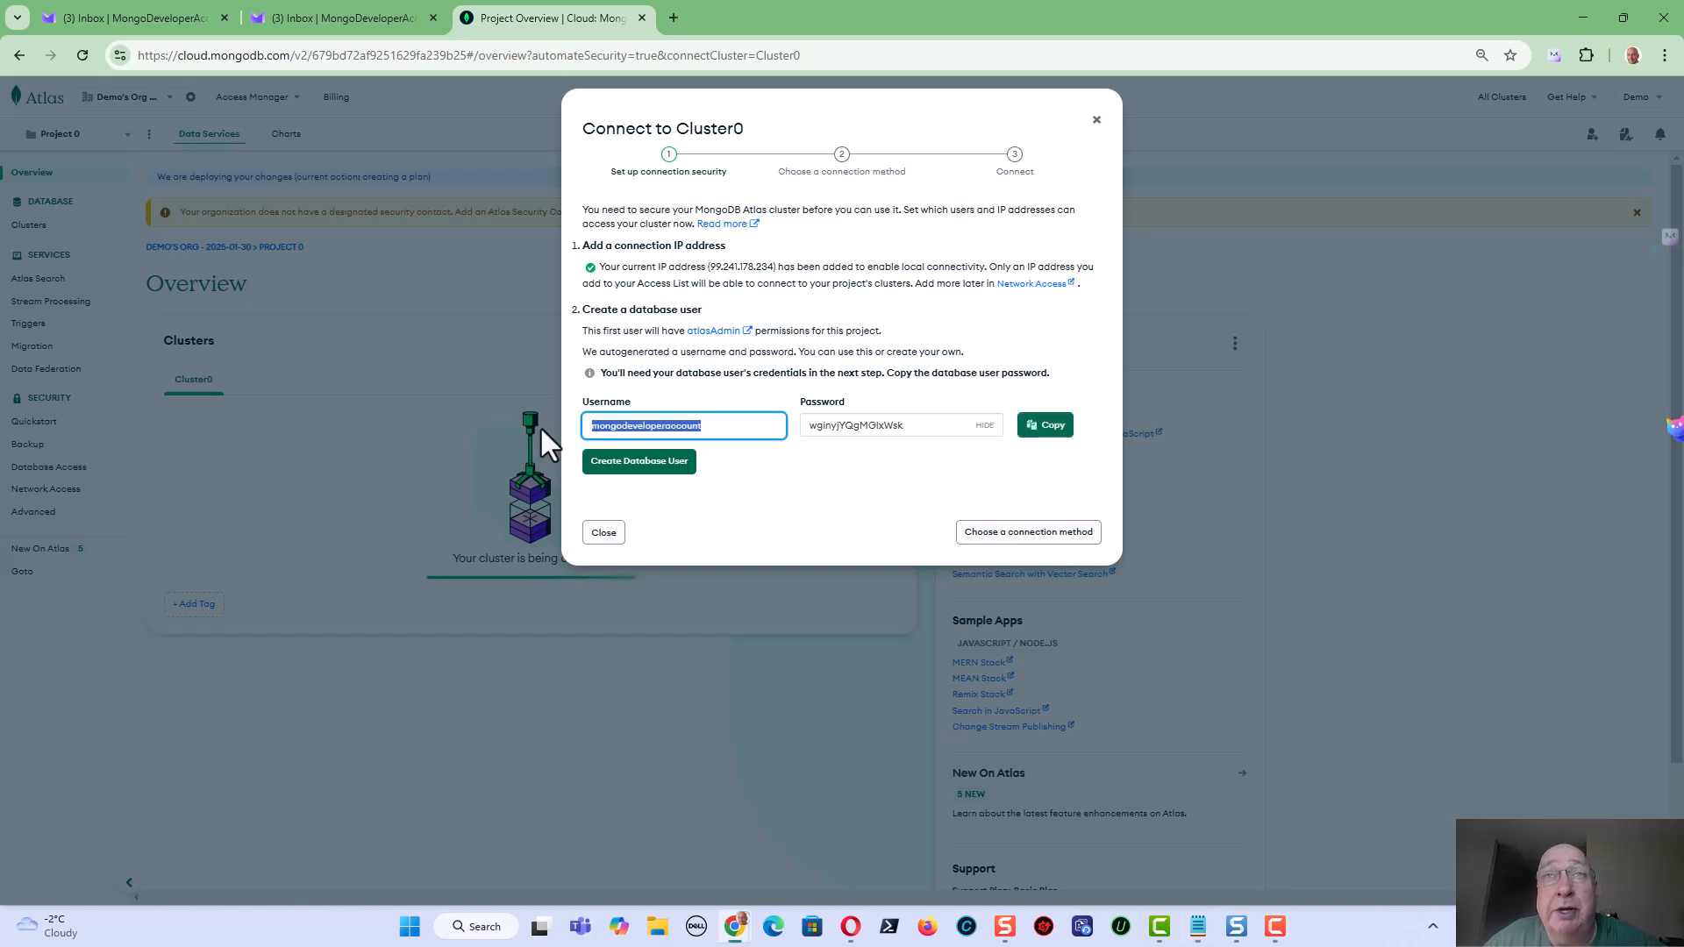
pyautogui.rightClick(628, 428)
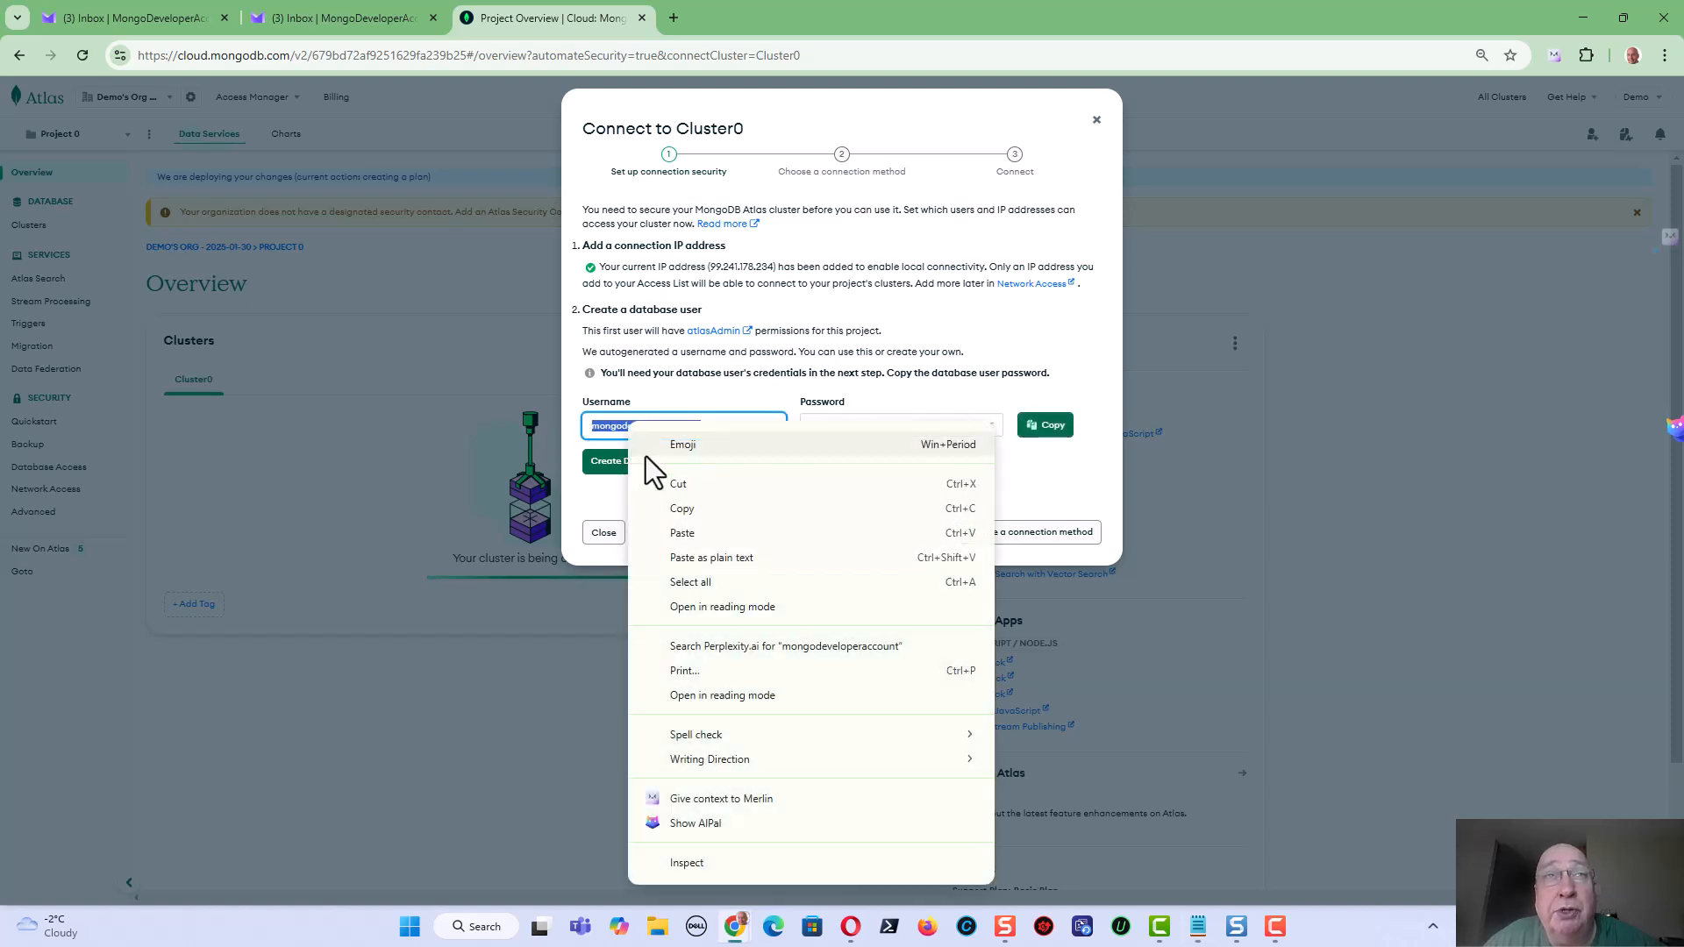
pyautogui.click(682, 508)
# Add a 'MONGO DB Cluster0:' heading in Notepad and paste the username beneath it
pyautogui.hotkey('alt', 'Tab')
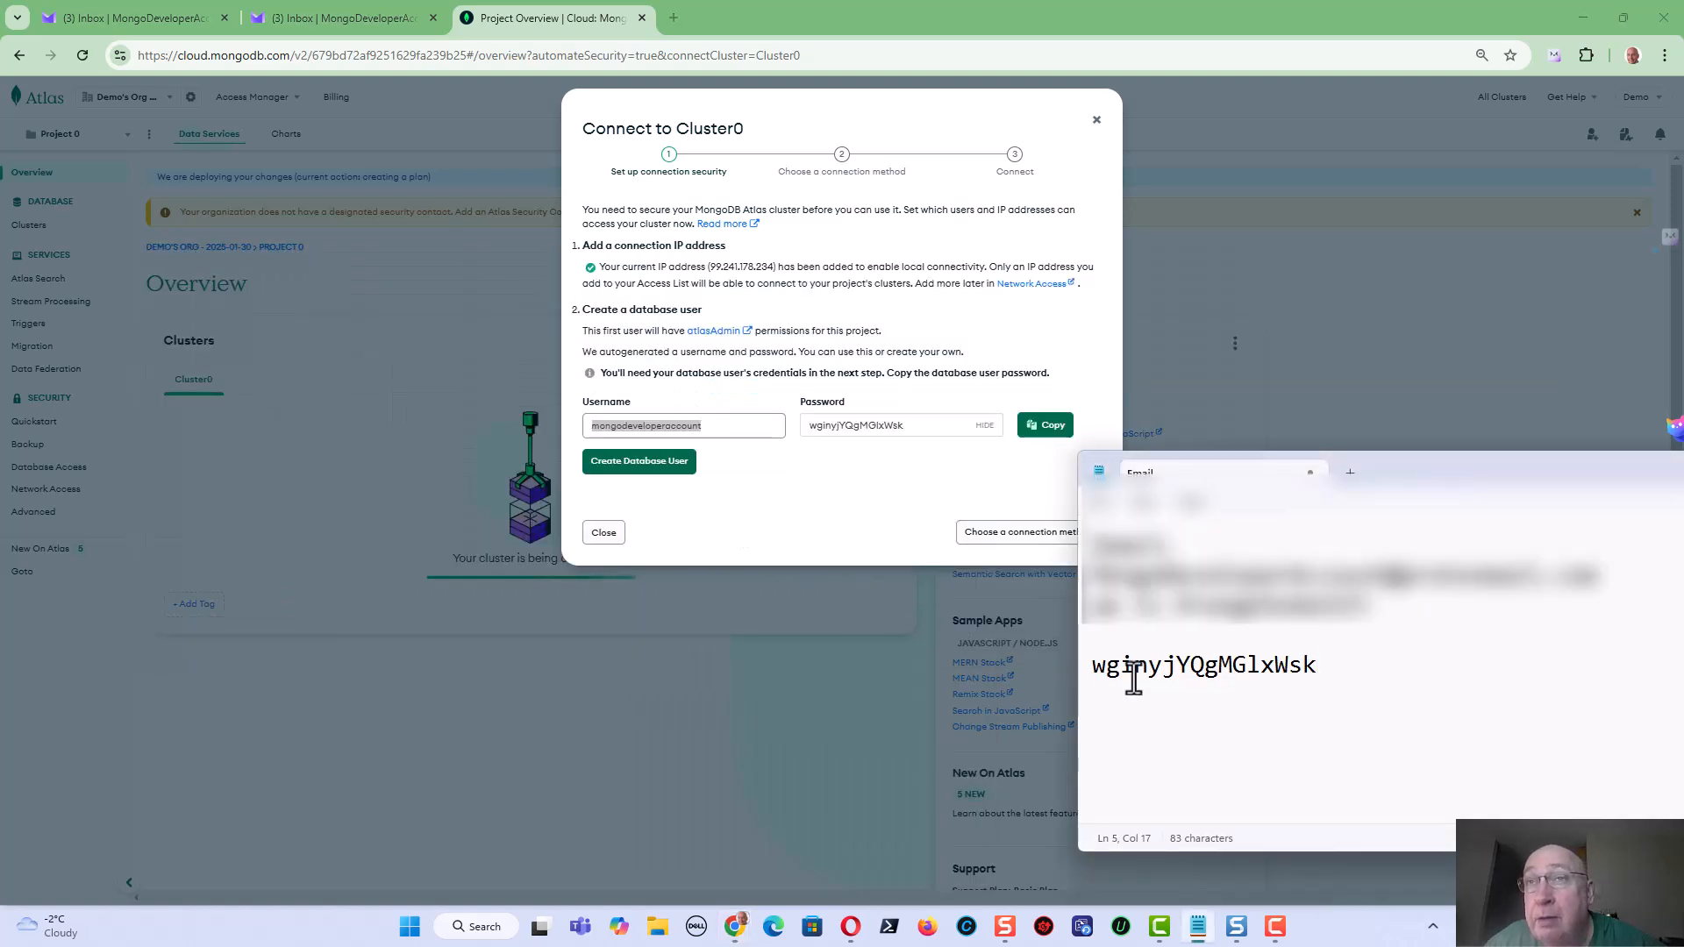
pyautogui.click(1096, 664)
pyautogui.press('Return')
pyautogui.press('Up')
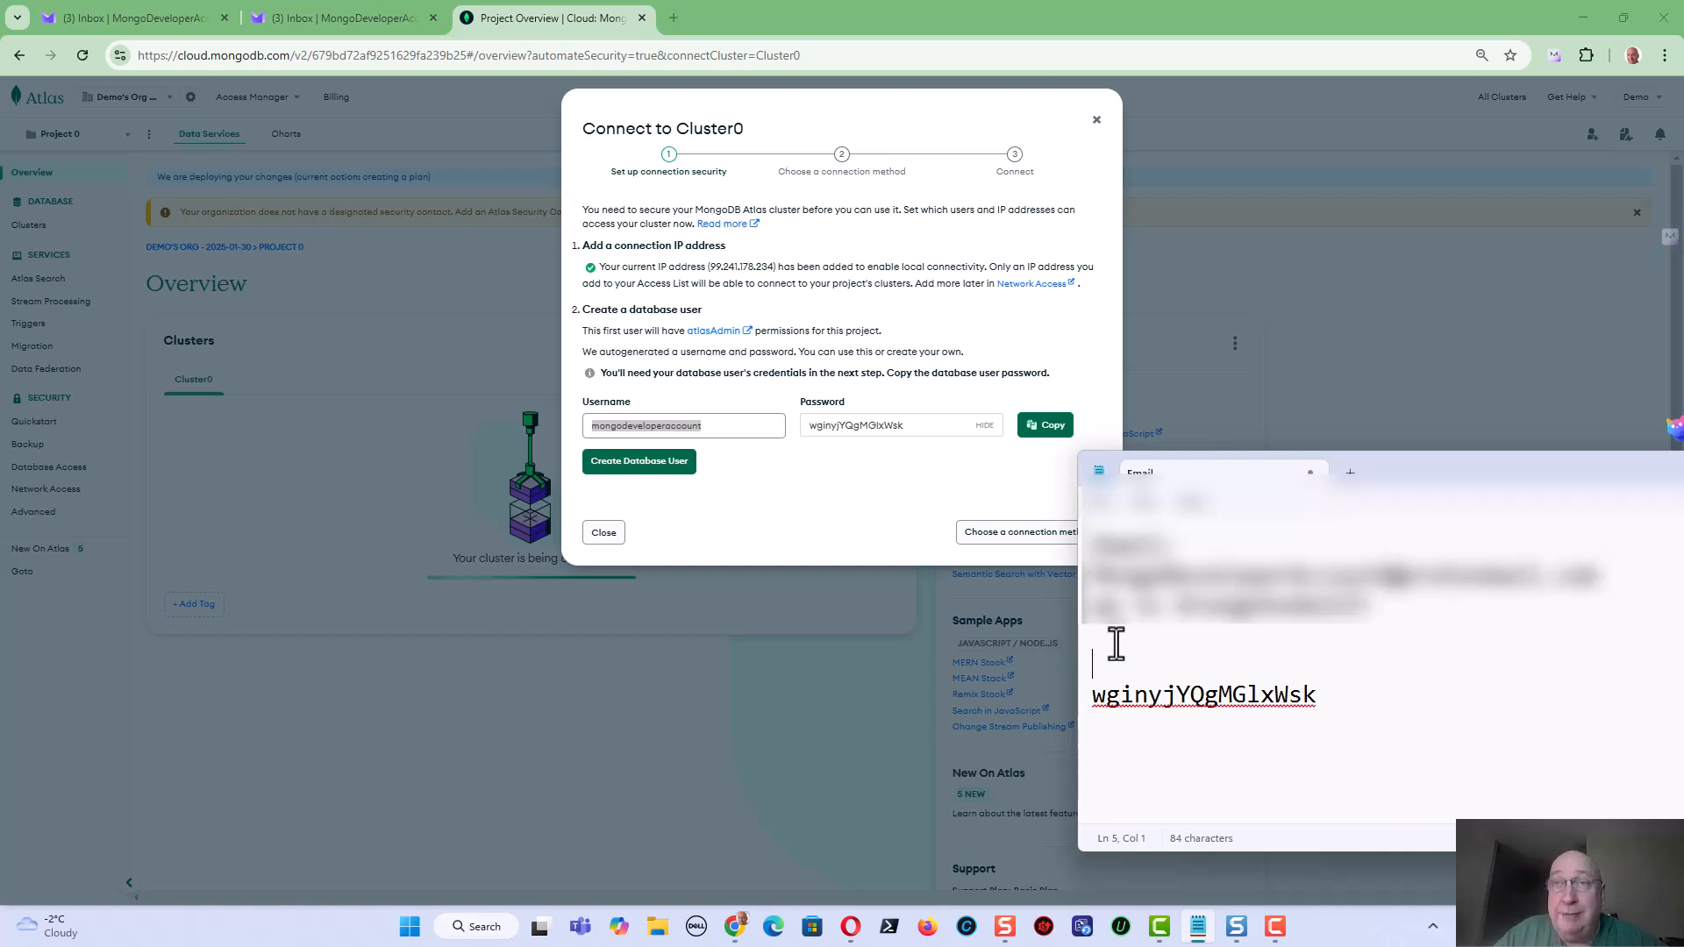
pyautogui.write('MONGO')
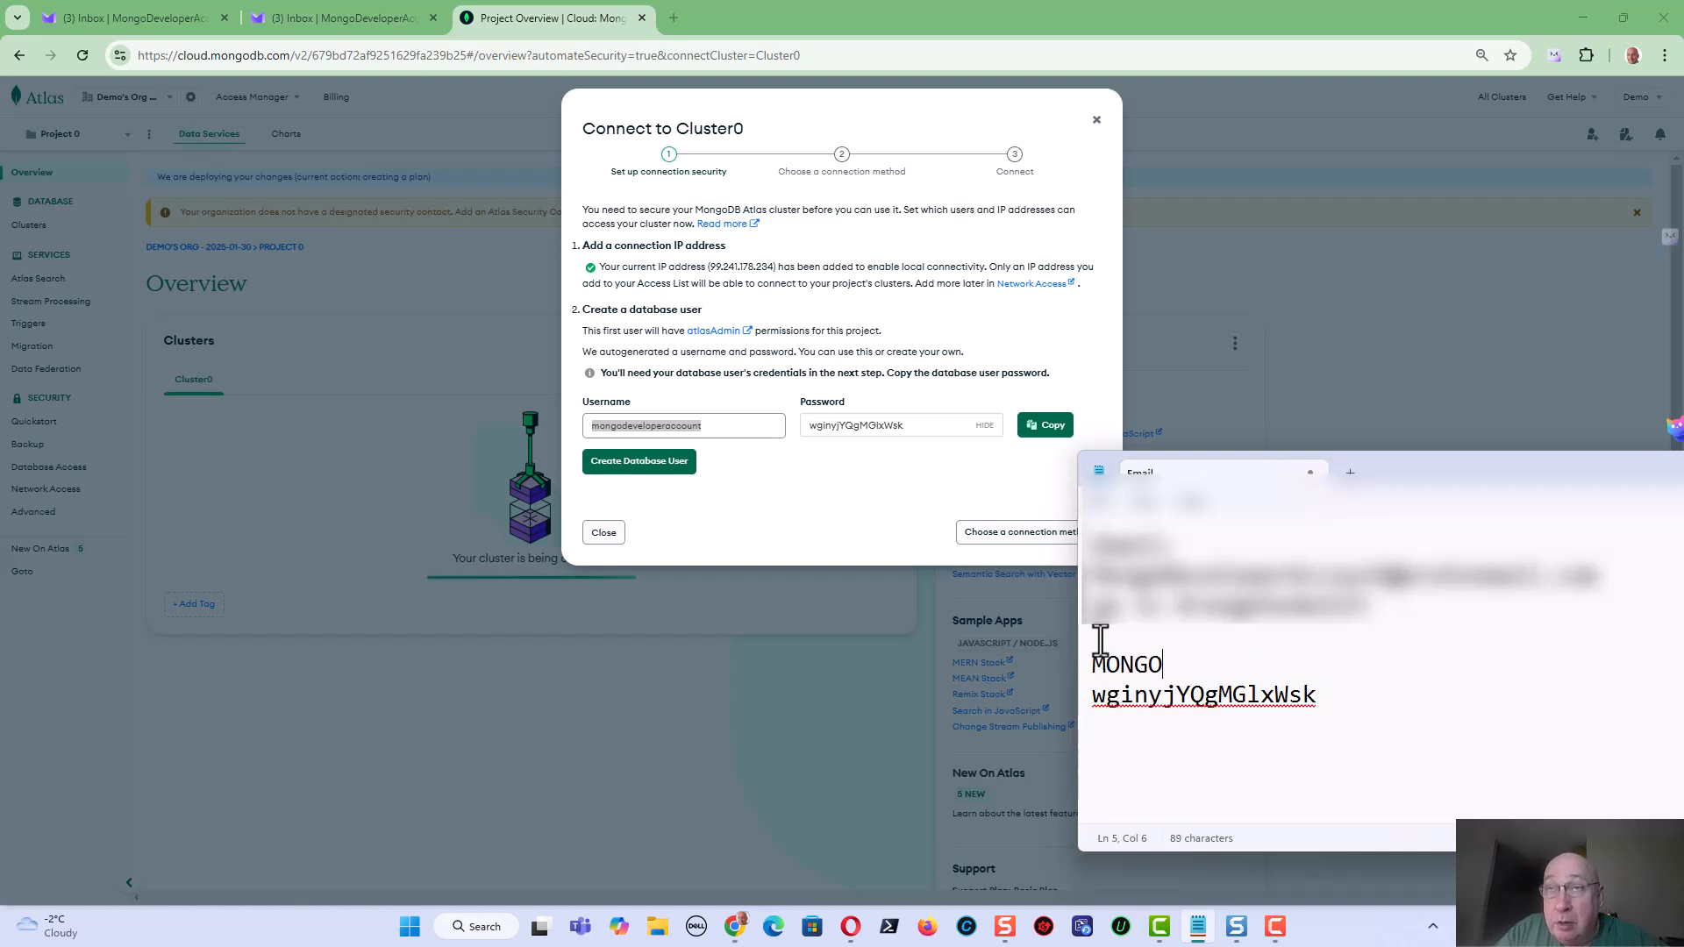
pyautogui.write(' DB ')
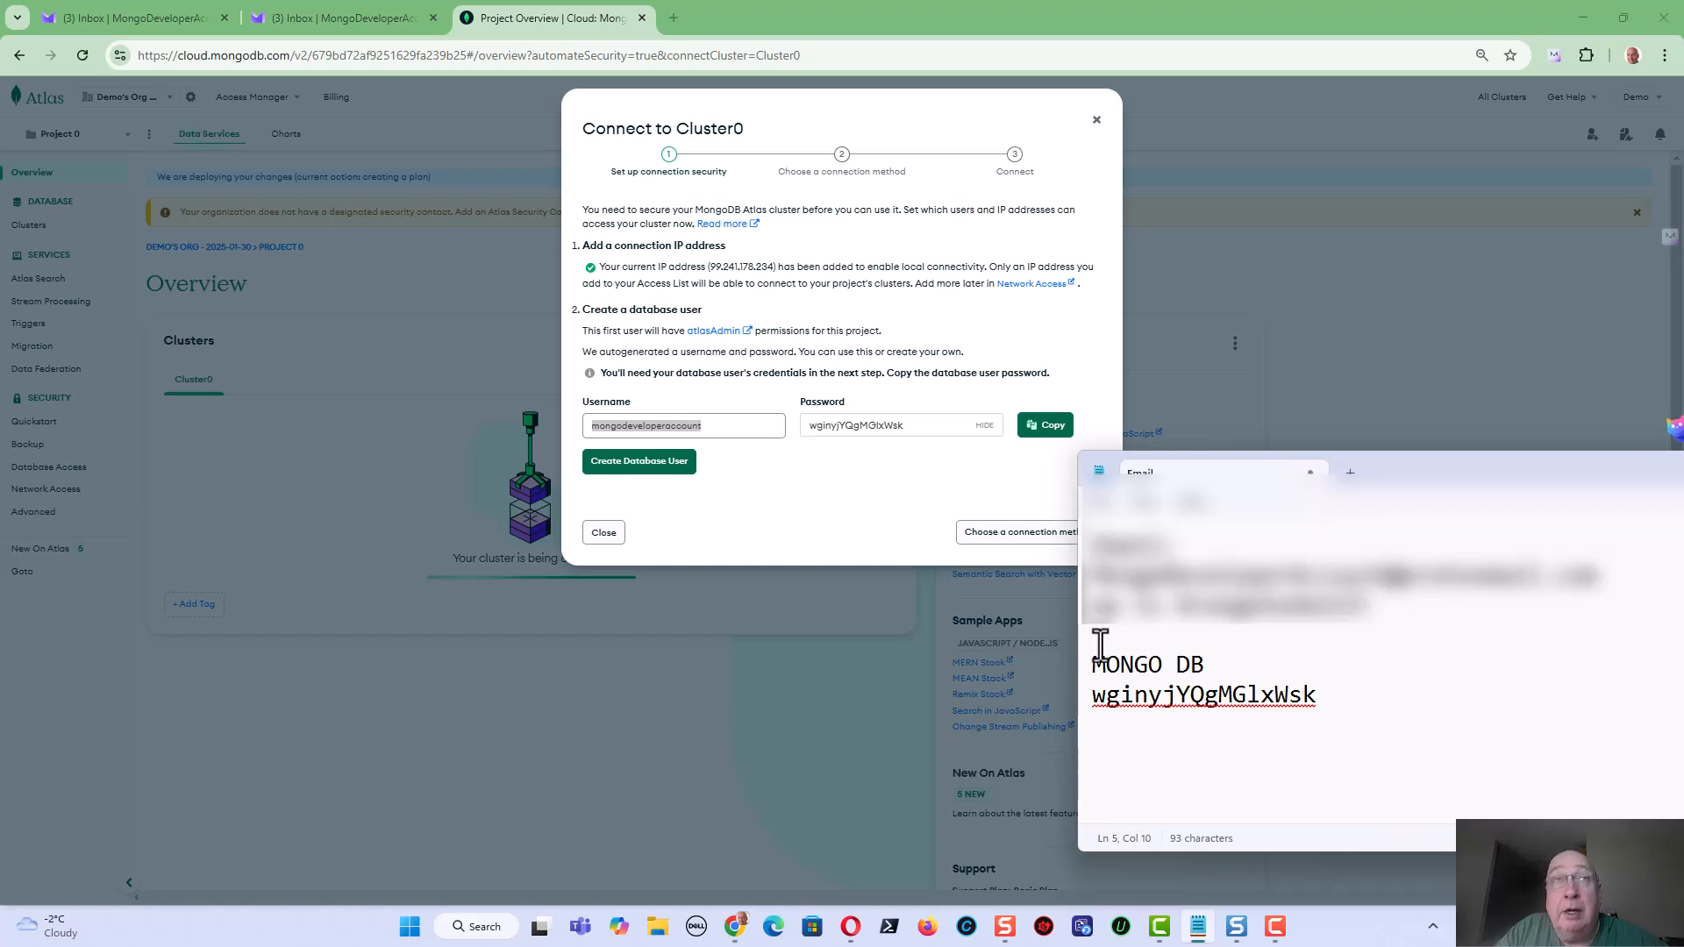
pyautogui.write('CL')
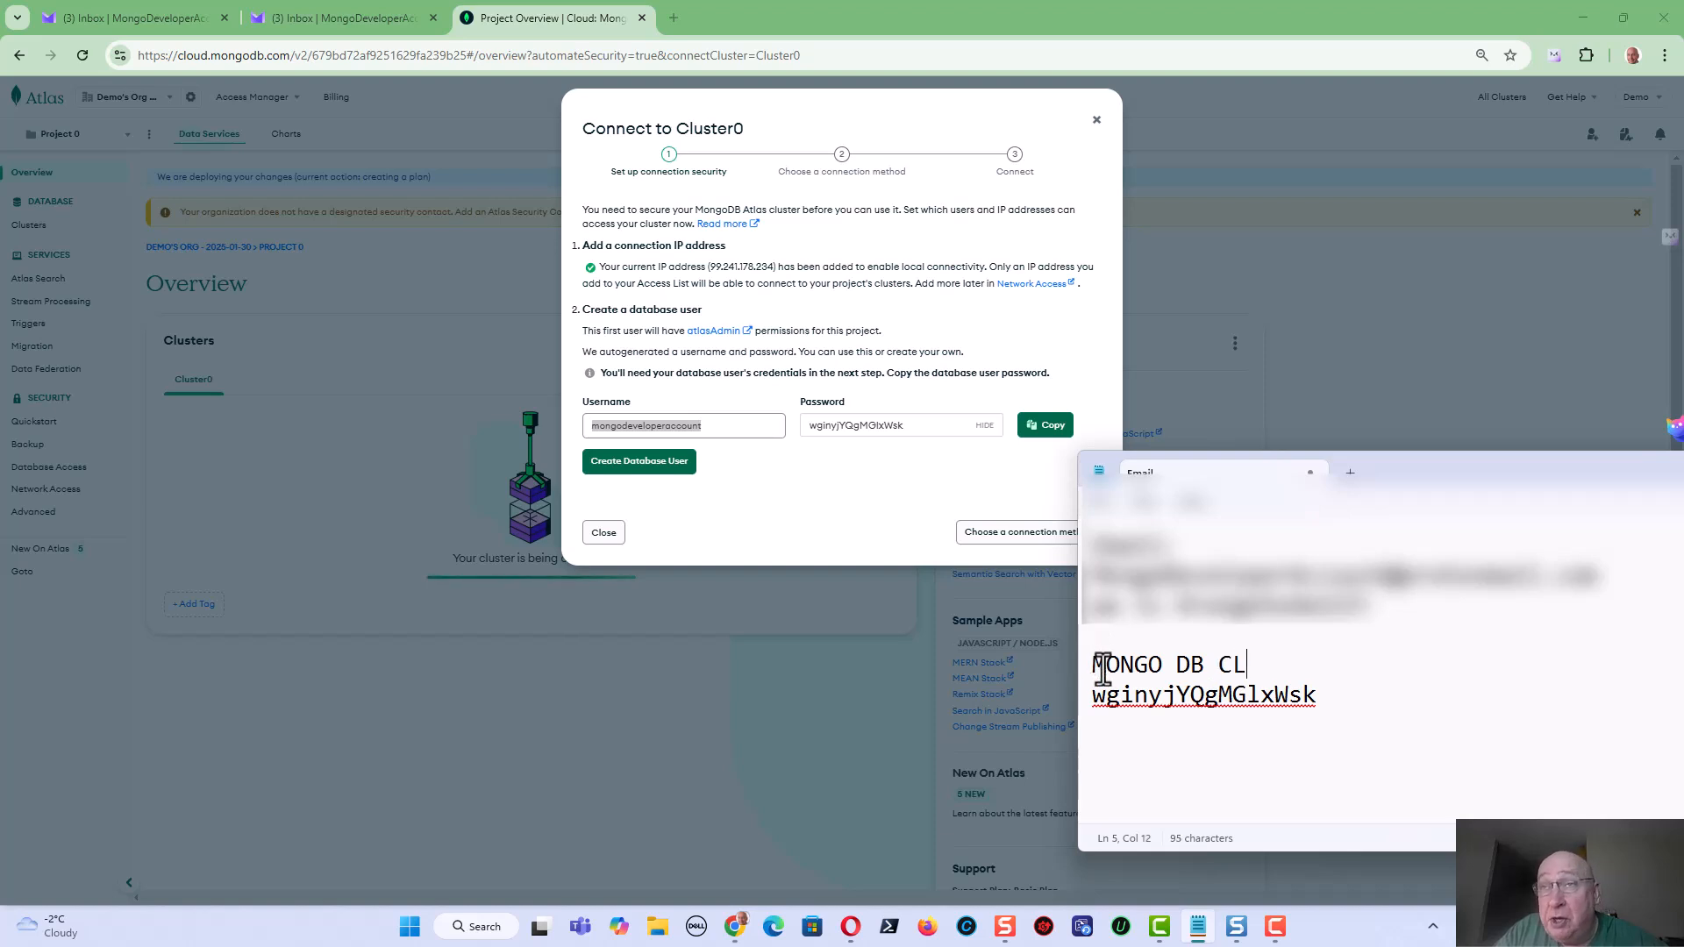
pyautogui.press('BackSpace')
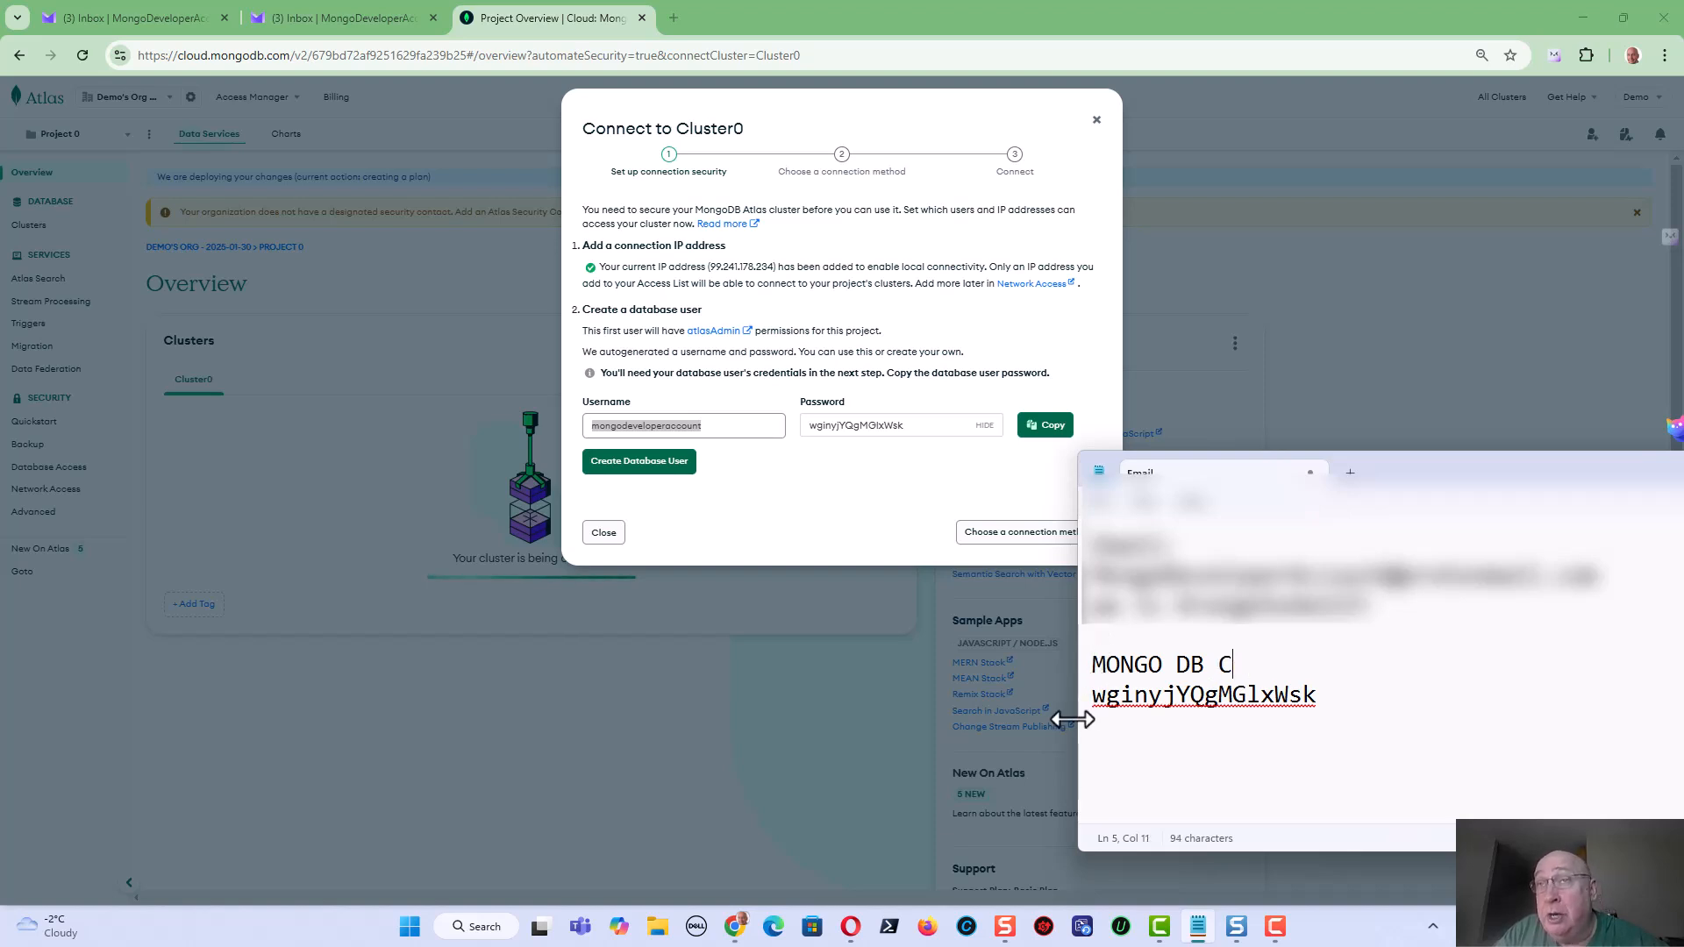
pyautogui.write('luster')
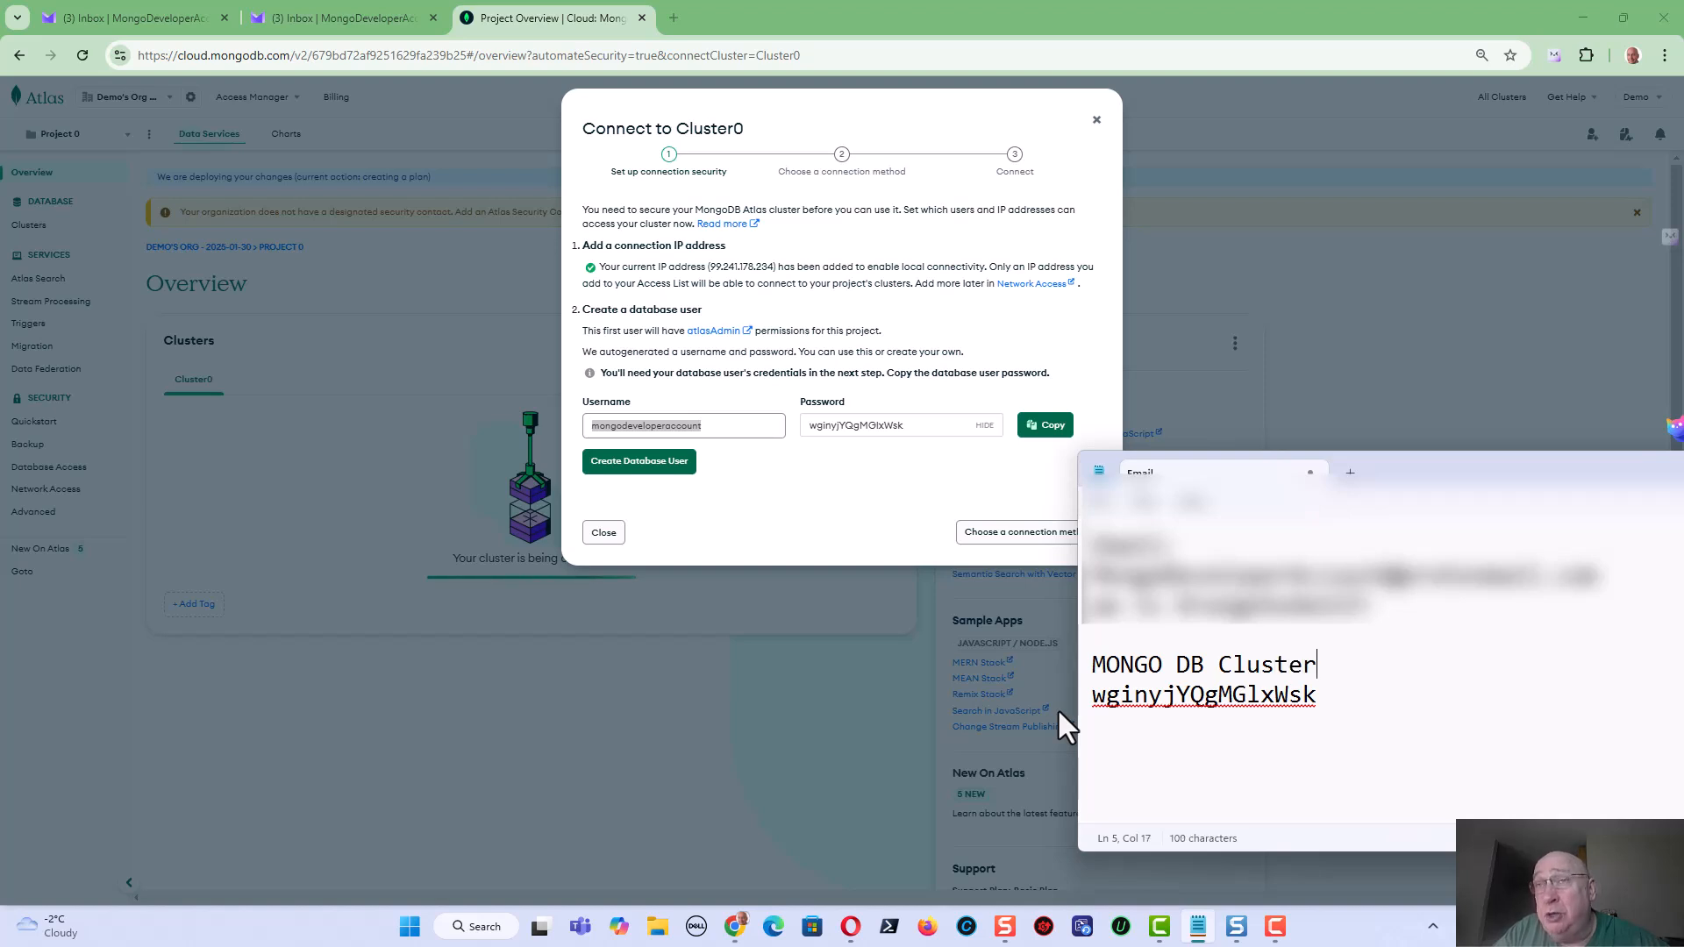
pyautogui.write(':')
pyautogui.press('Return')
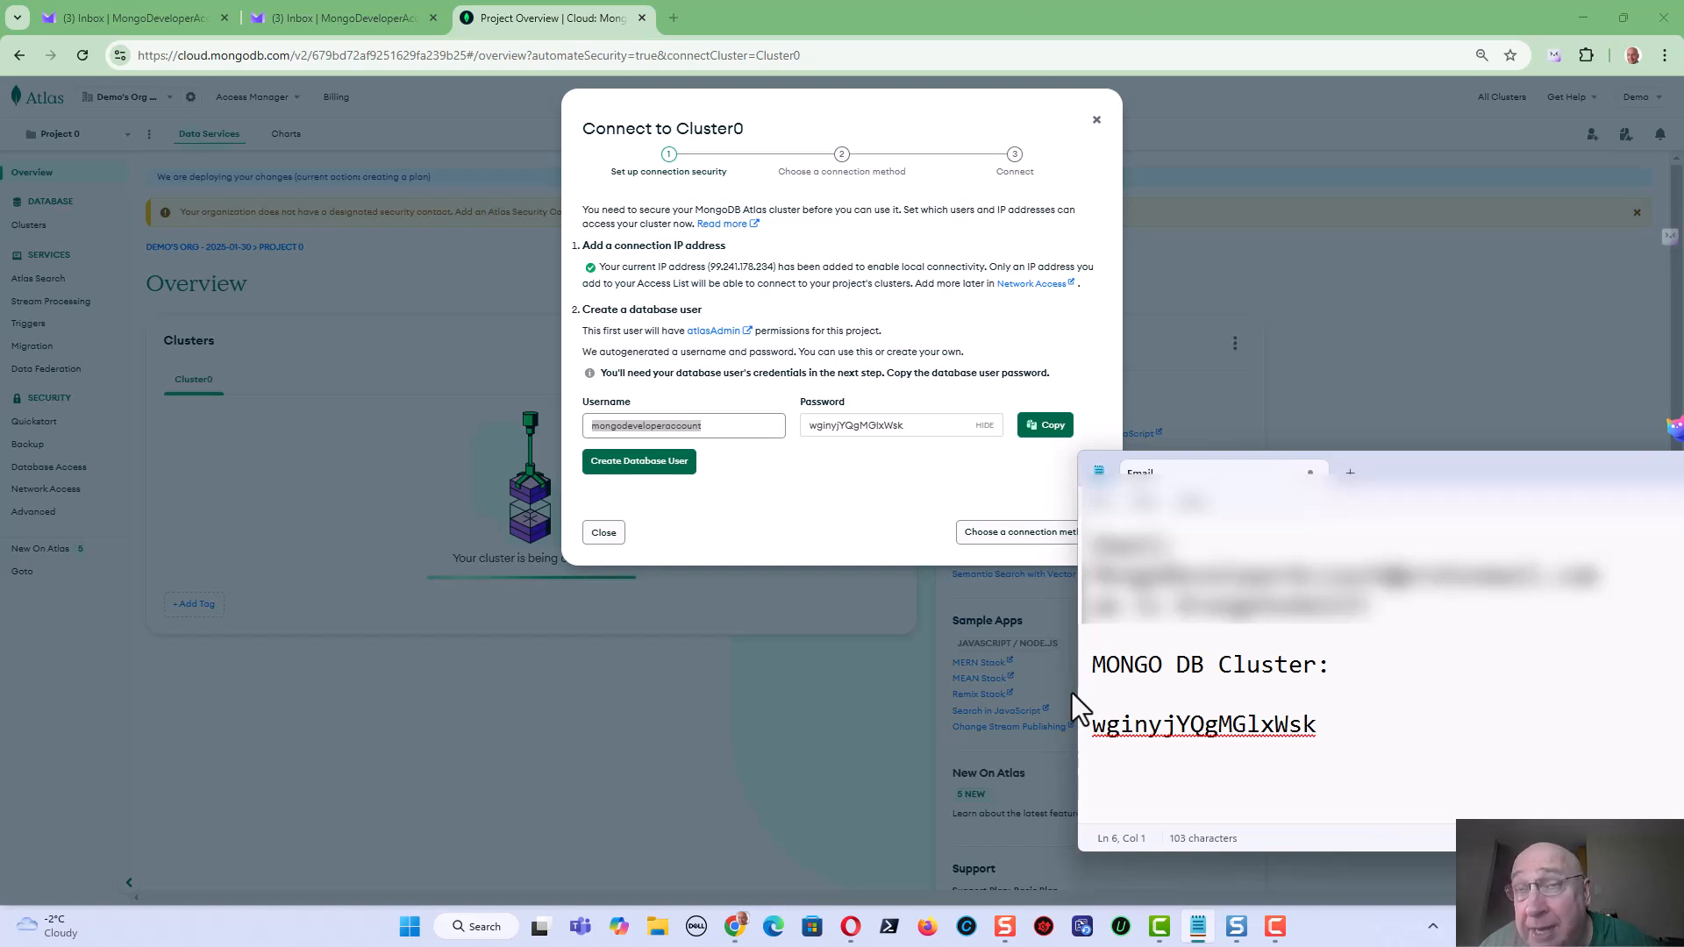
pyautogui.hotkey('ctrl', 'v')
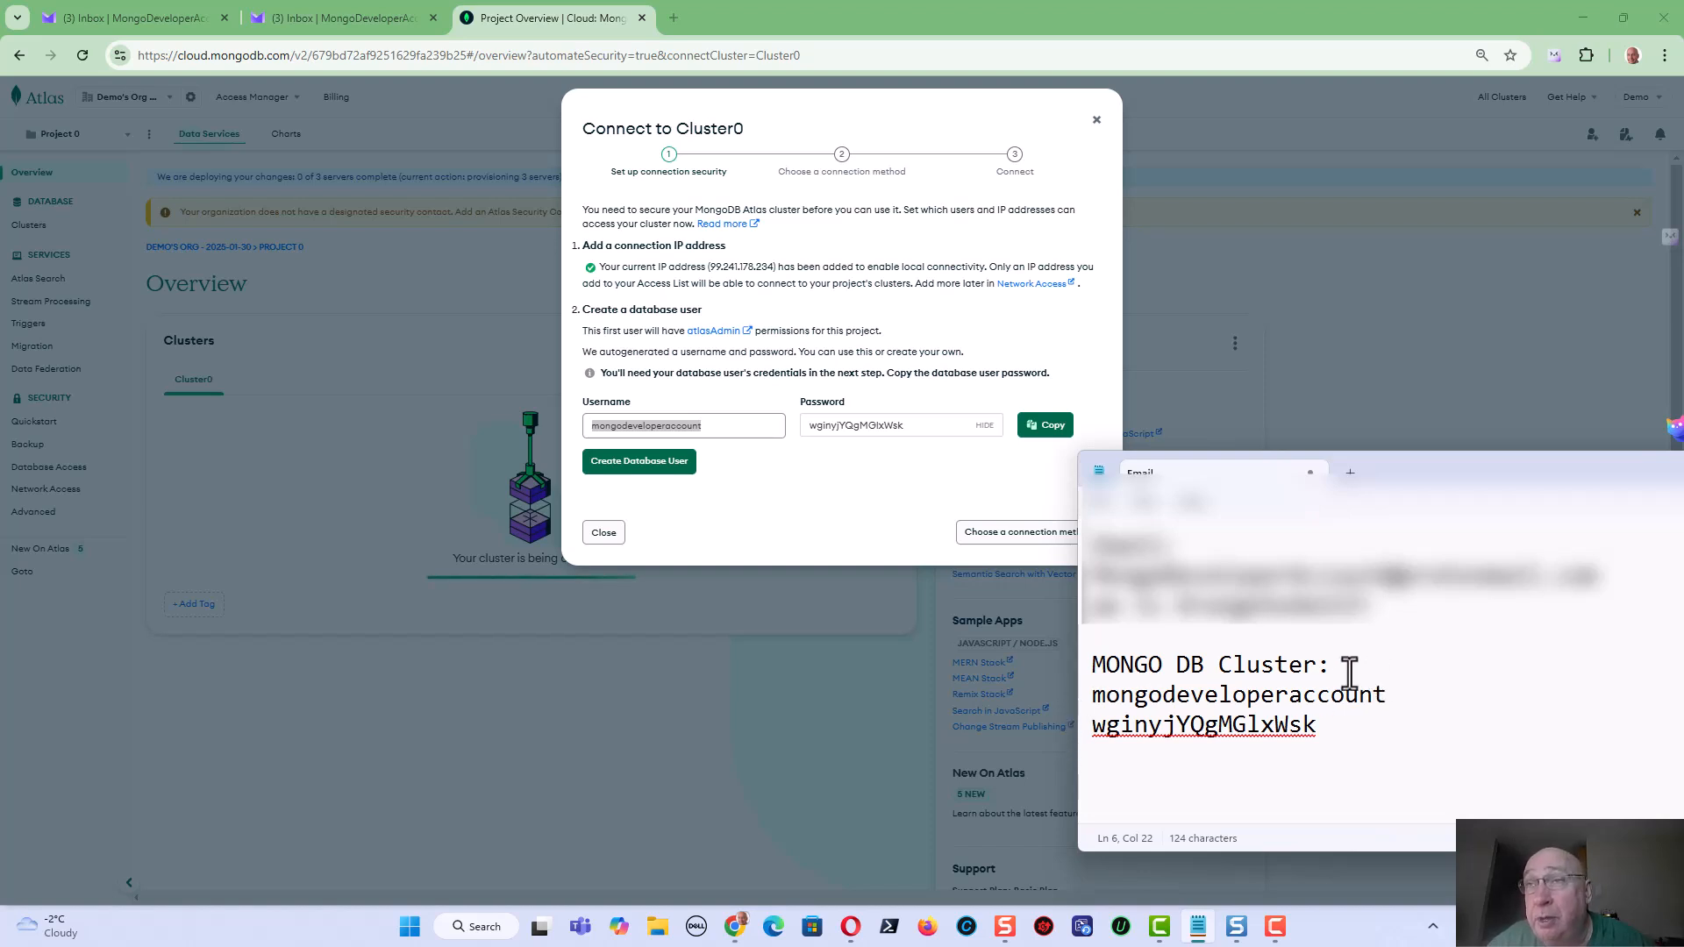
pyautogui.click(1318, 667)
pyautogui.write('0')
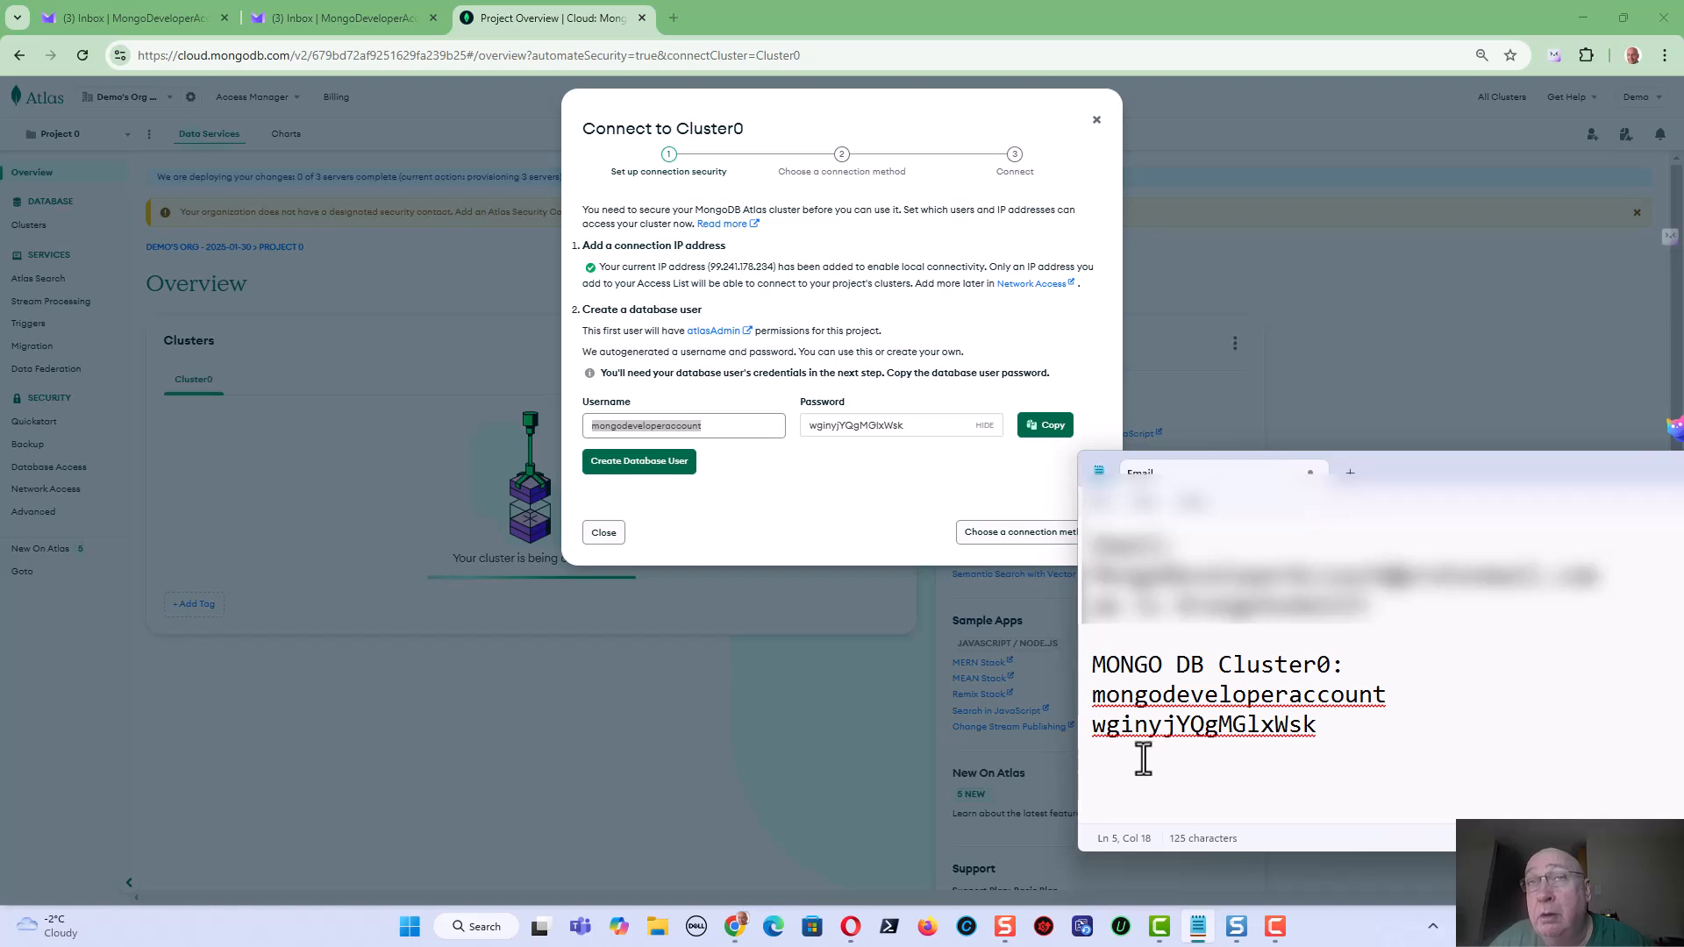
# Create the database user and advance to the connection method choices
pyautogui.click(659, 467)
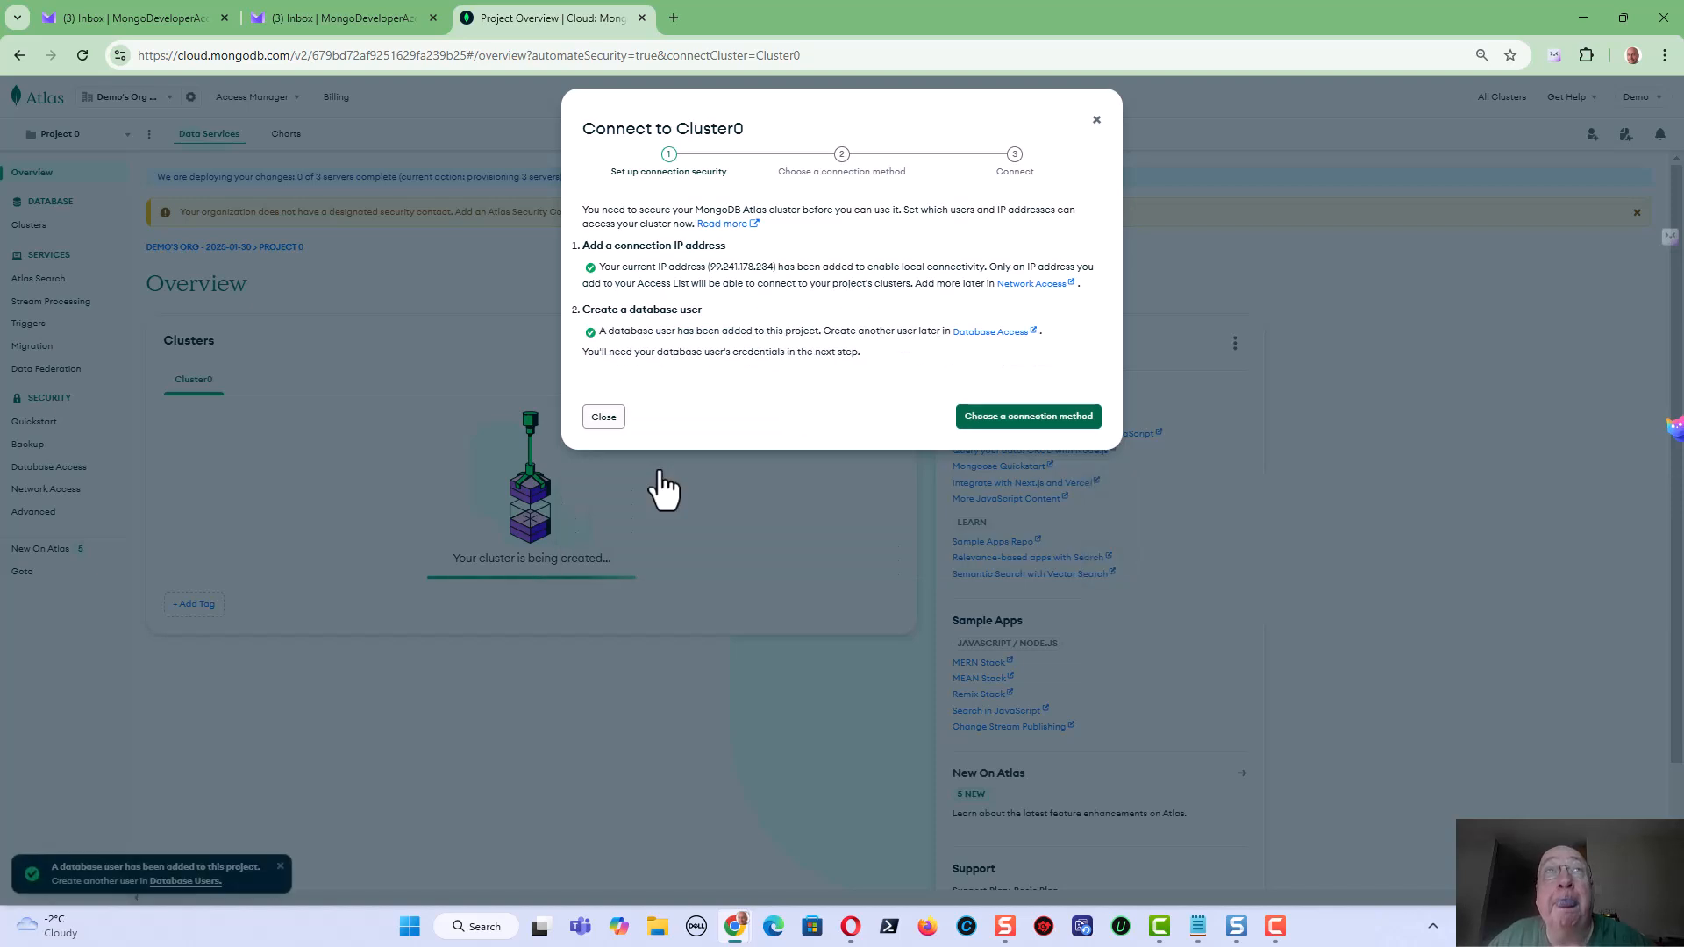
pyautogui.click(981, 421)
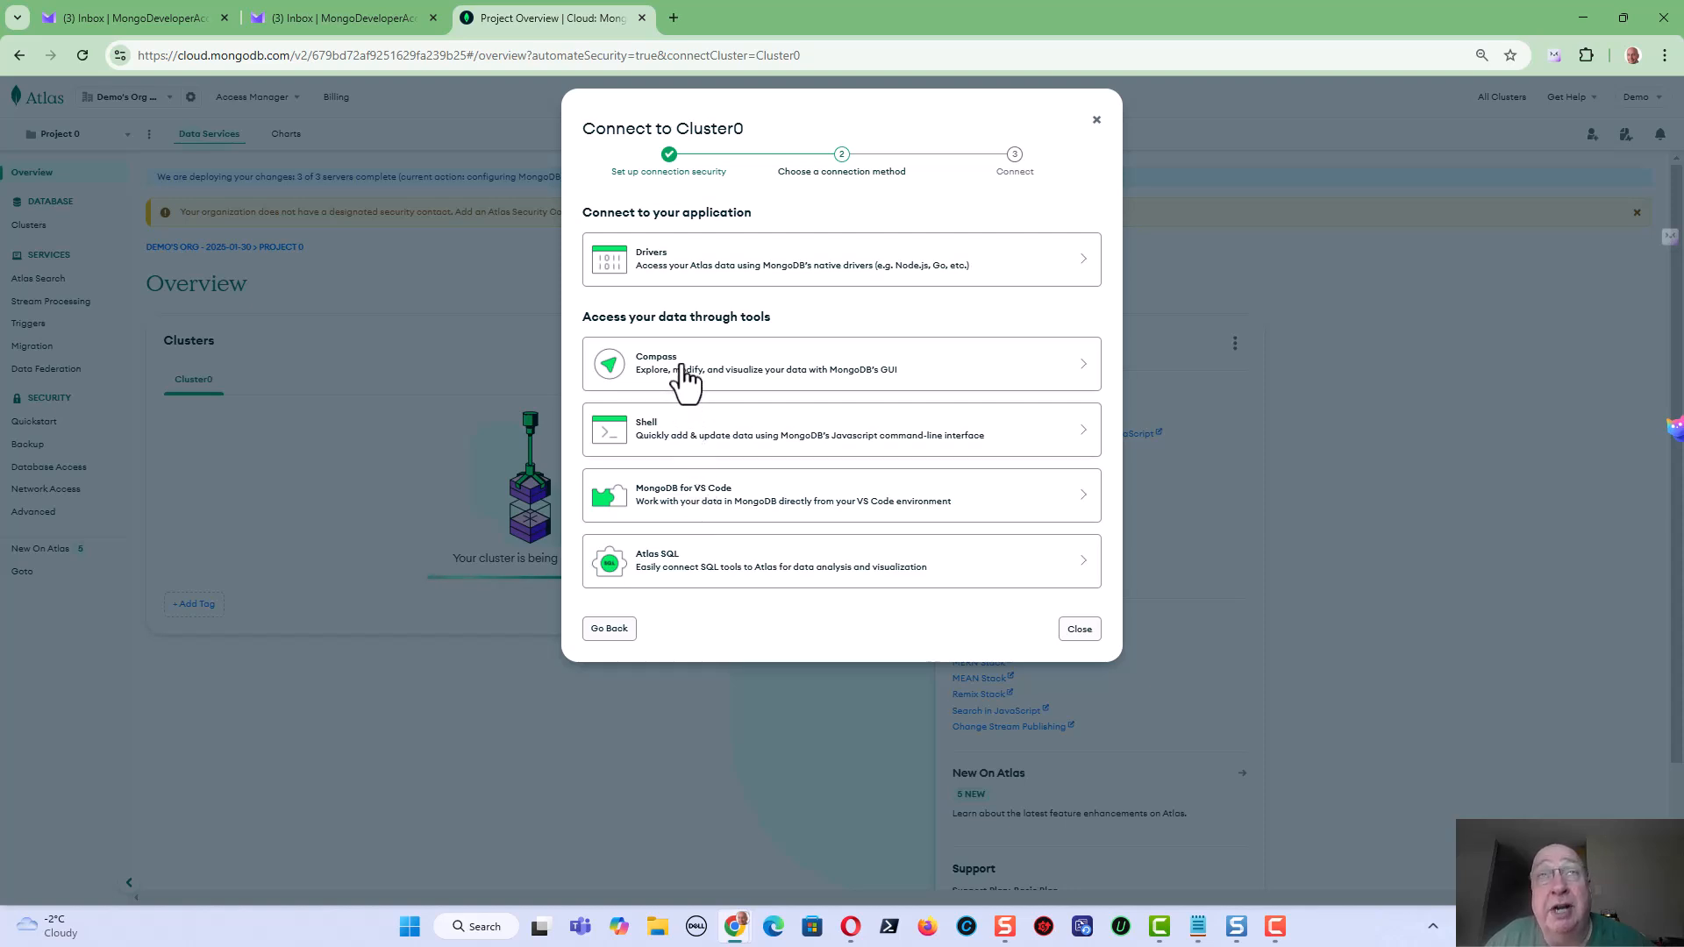
pyautogui.click(408, 931)
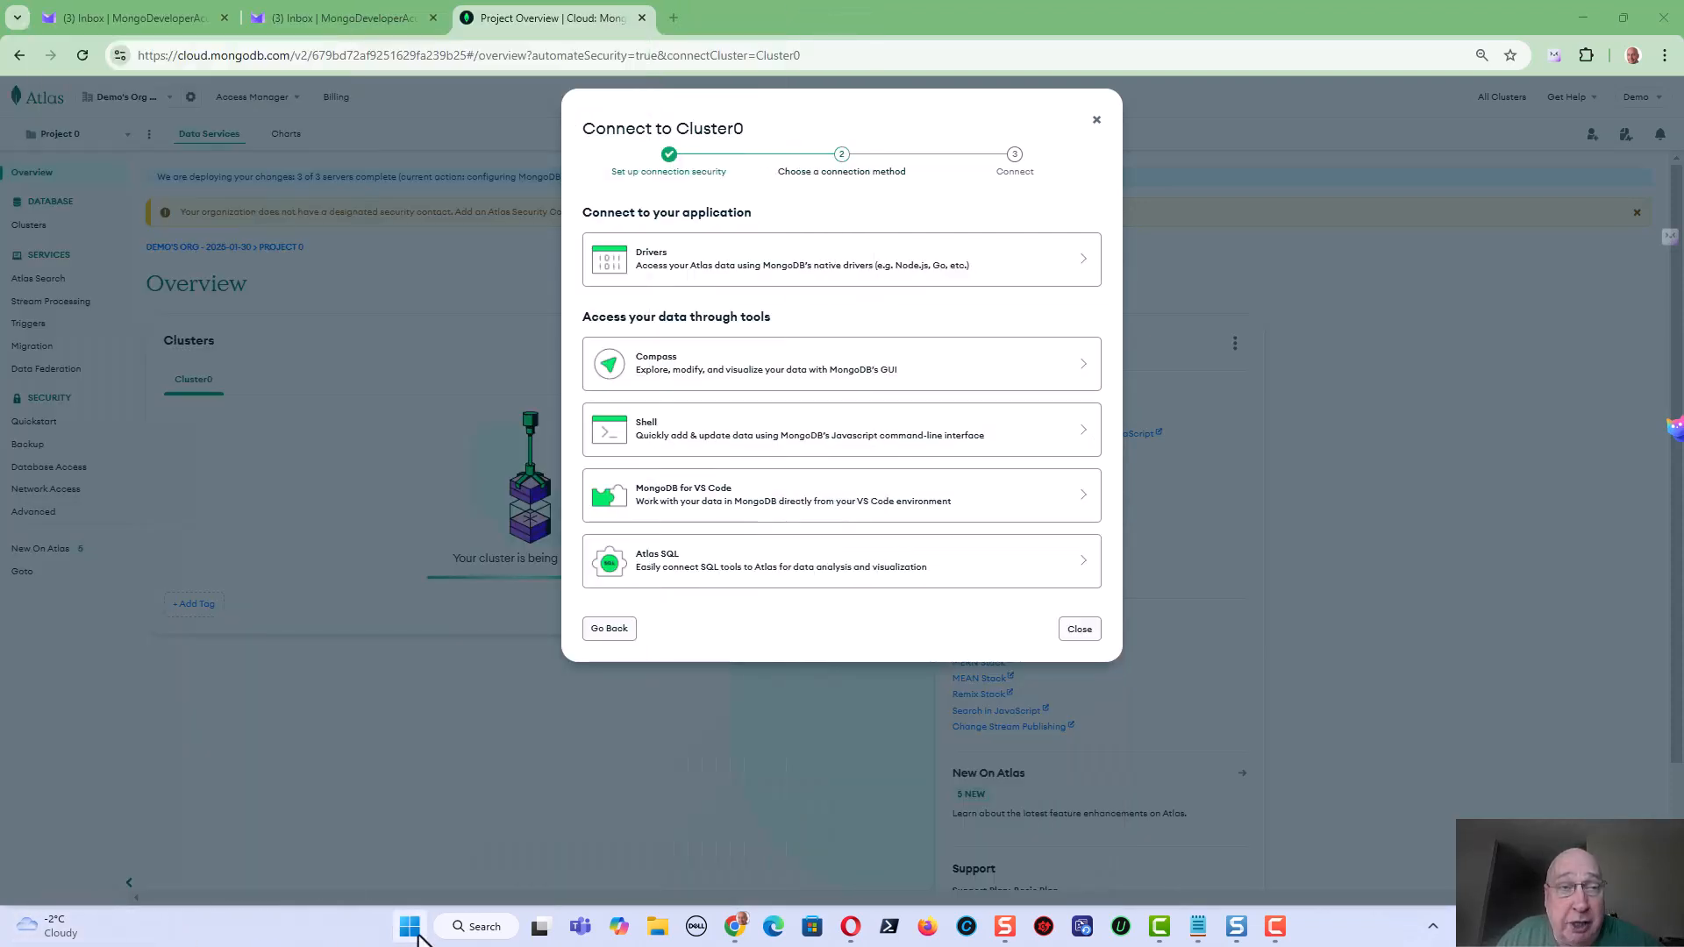
# Search 'mongo' to launch MongoDB Compass, then close the Atlas Connect dialog
pyautogui.click(410, 926)
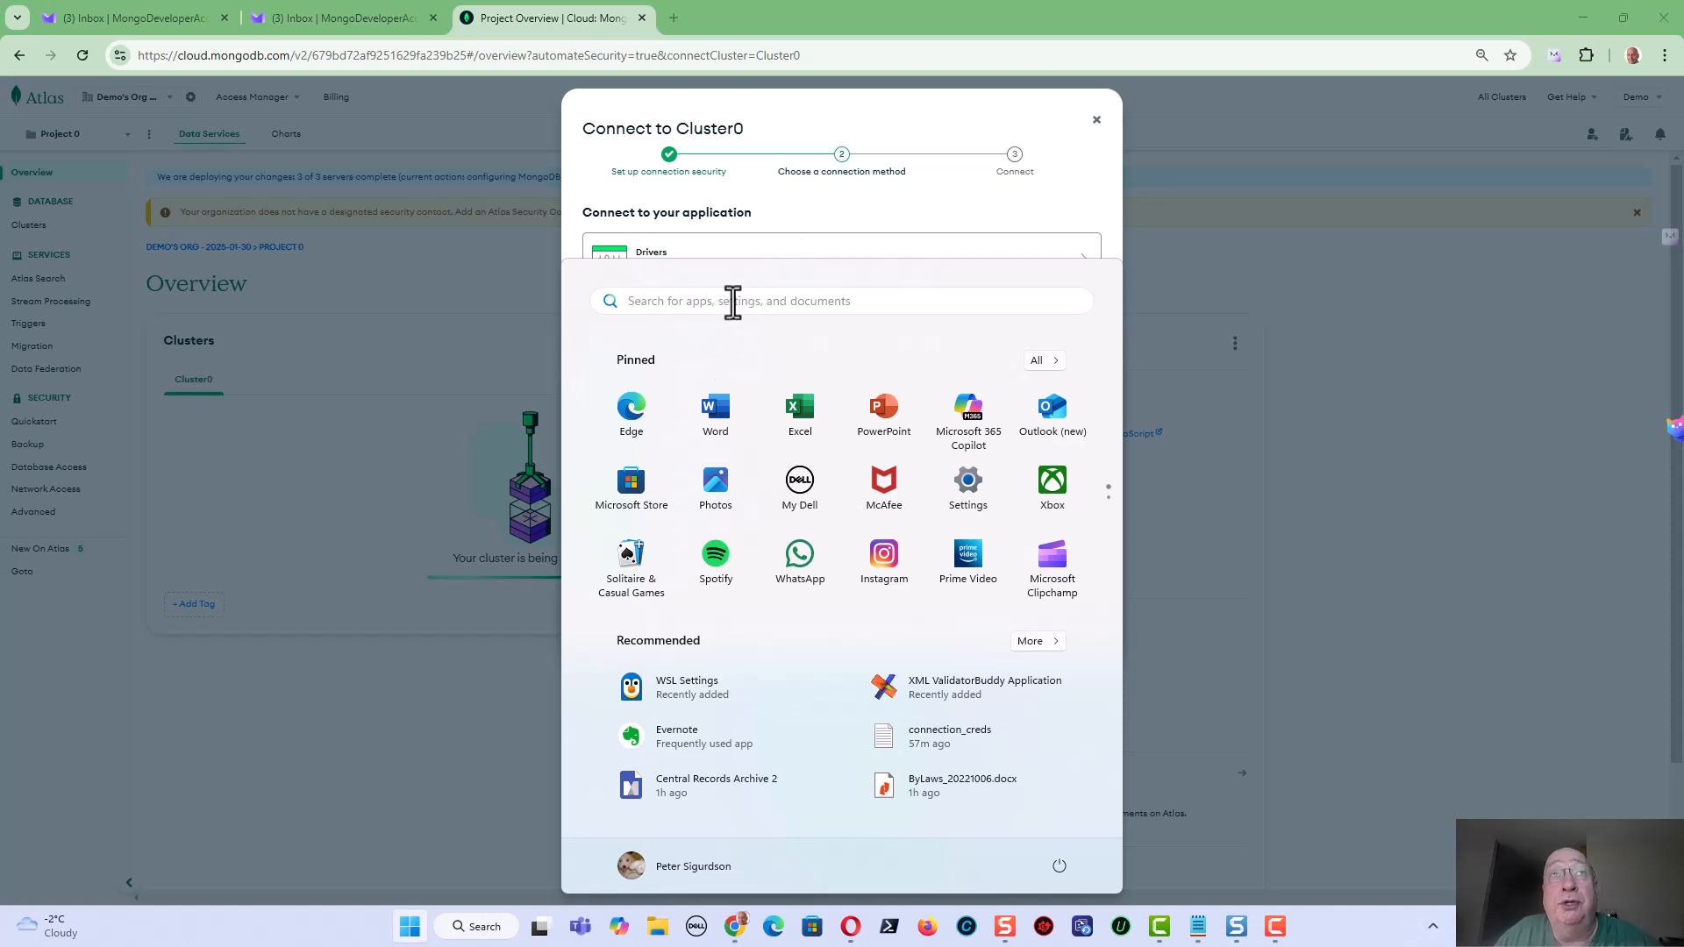
pyautogui.write('mog')
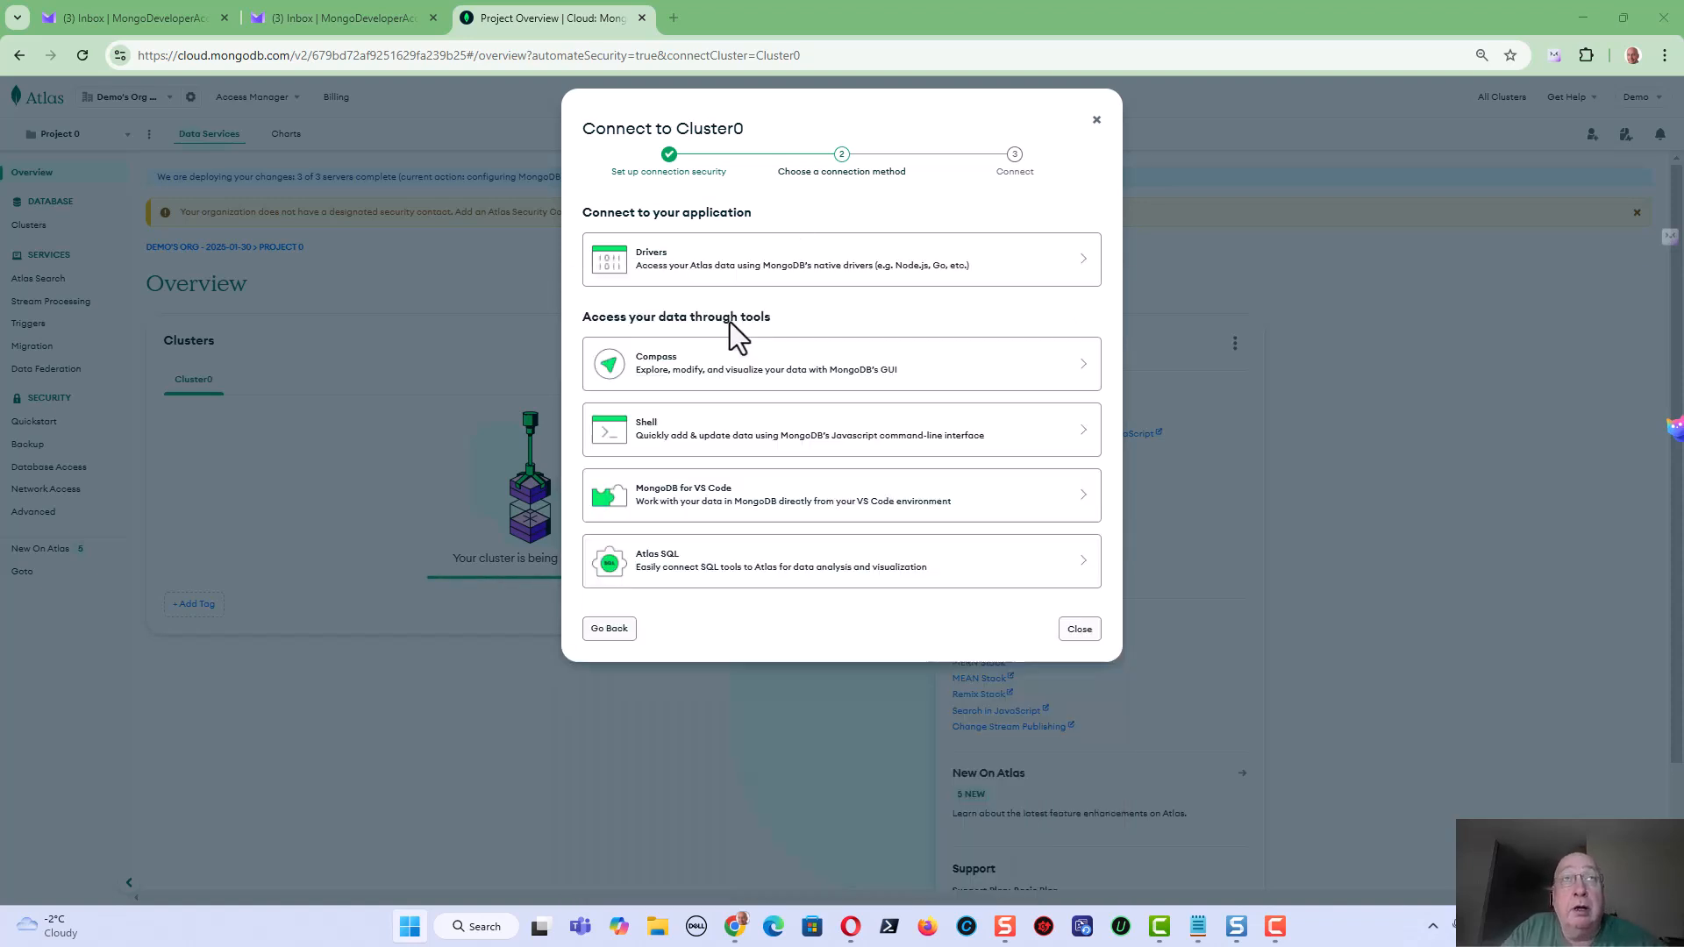
pyautogui.press('BackSpace')
pyautogui.write('ngo')
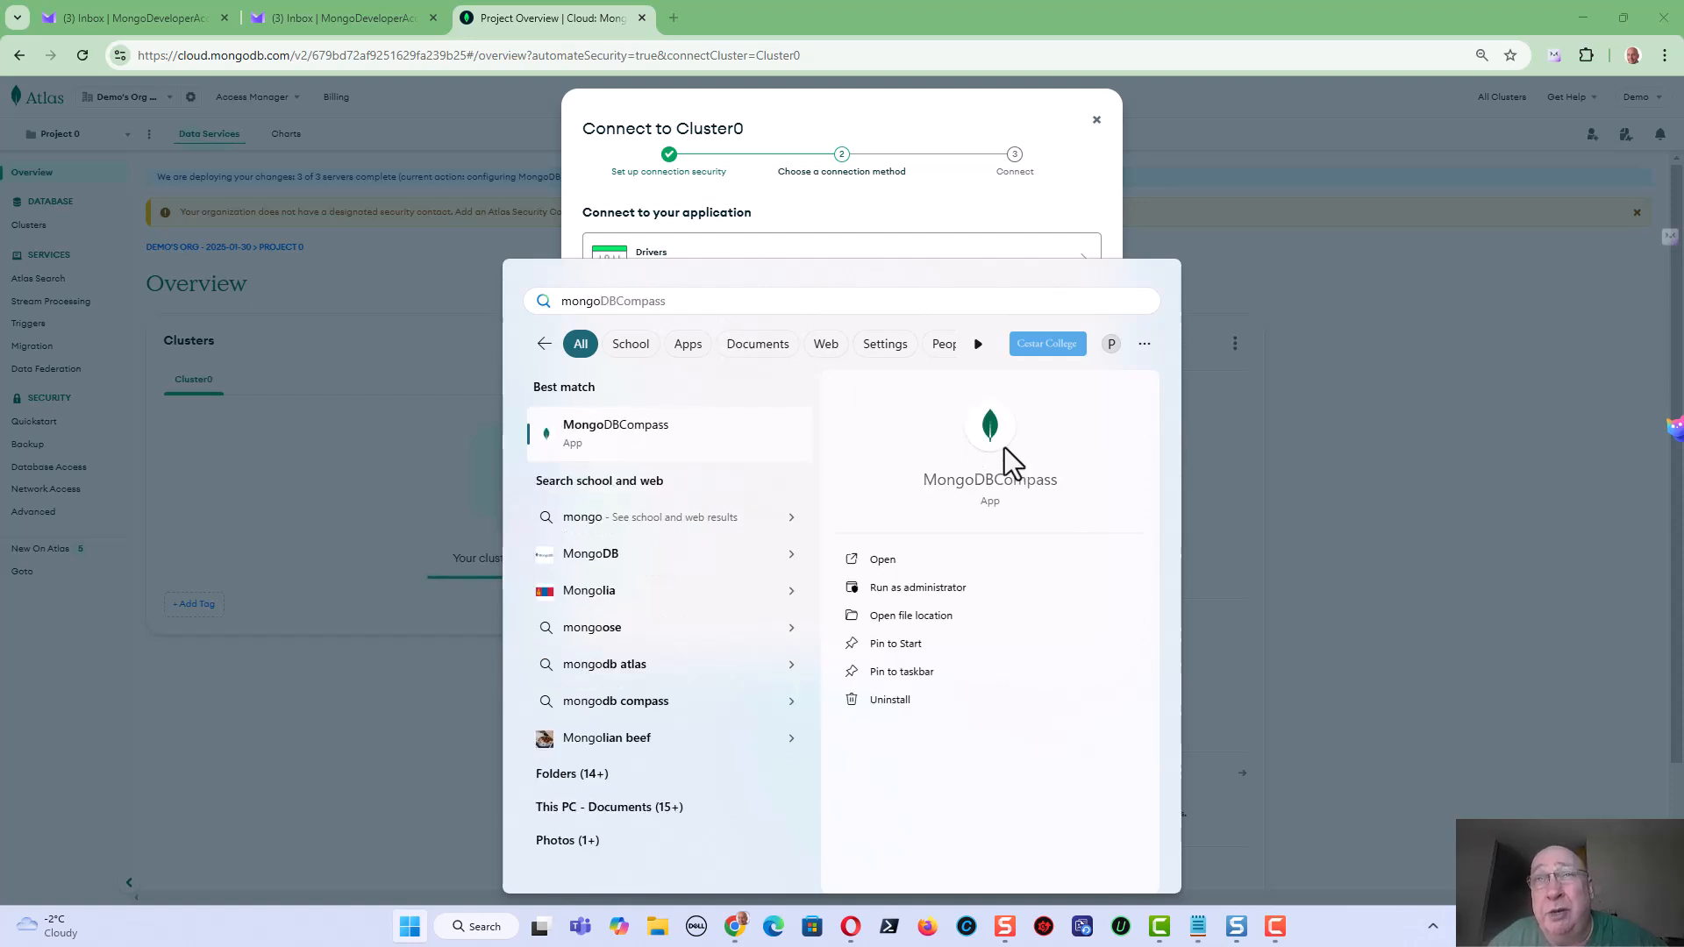
pyautogui.click(997, 440)
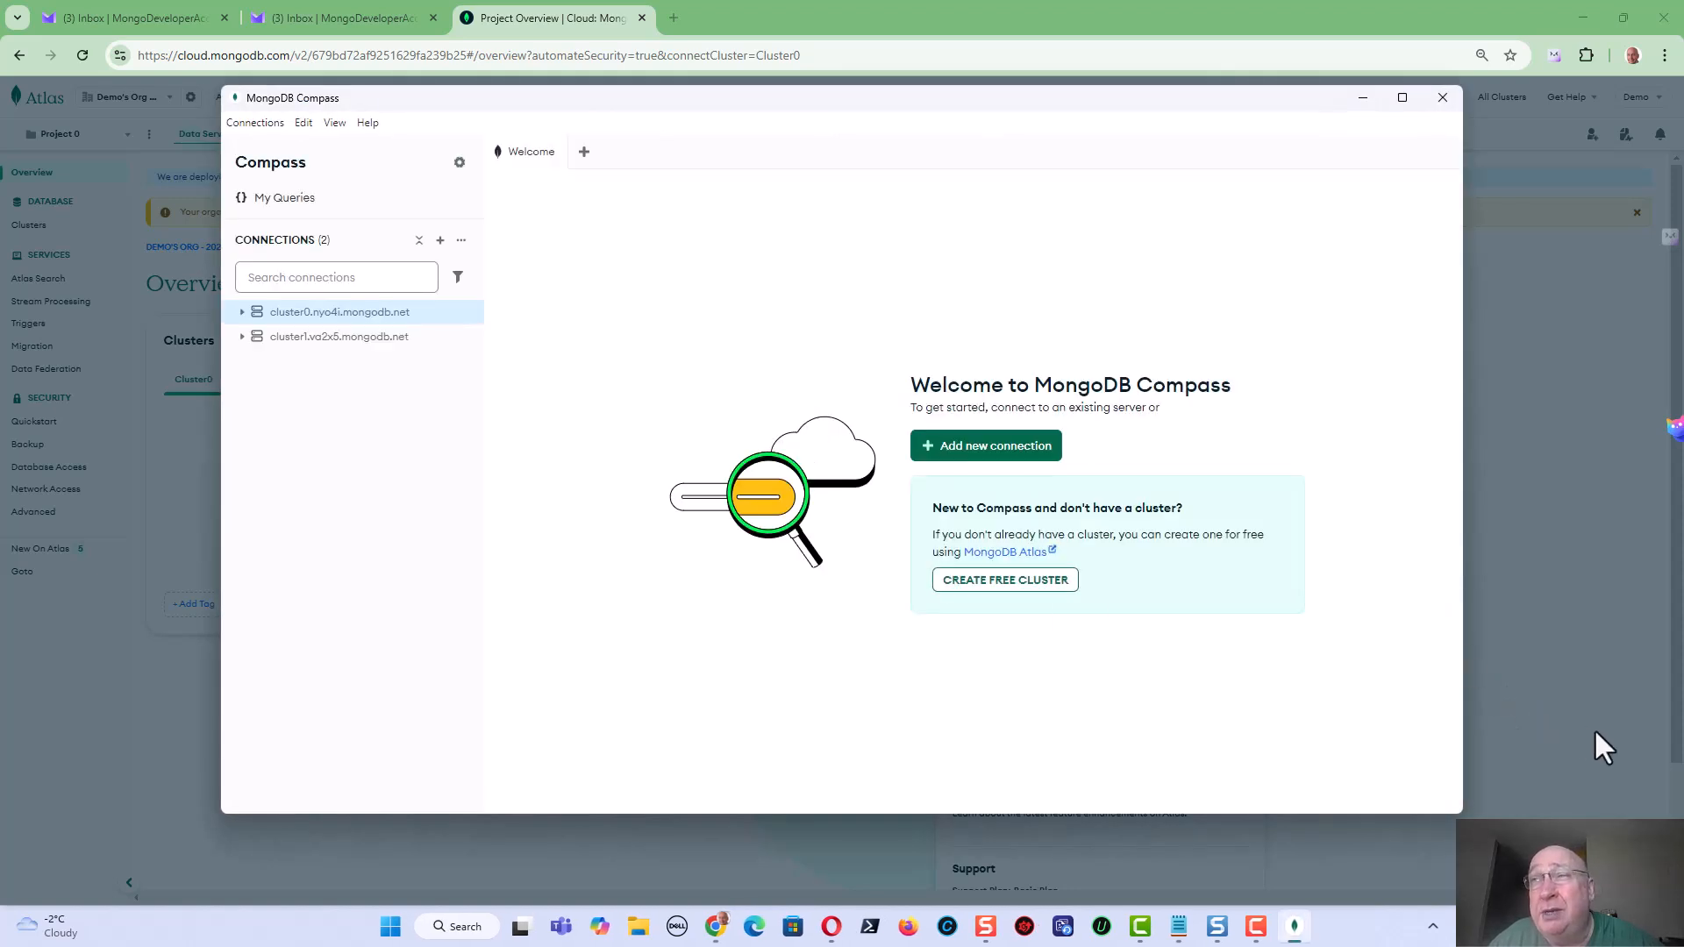
pyautogui.click(1545, 716)
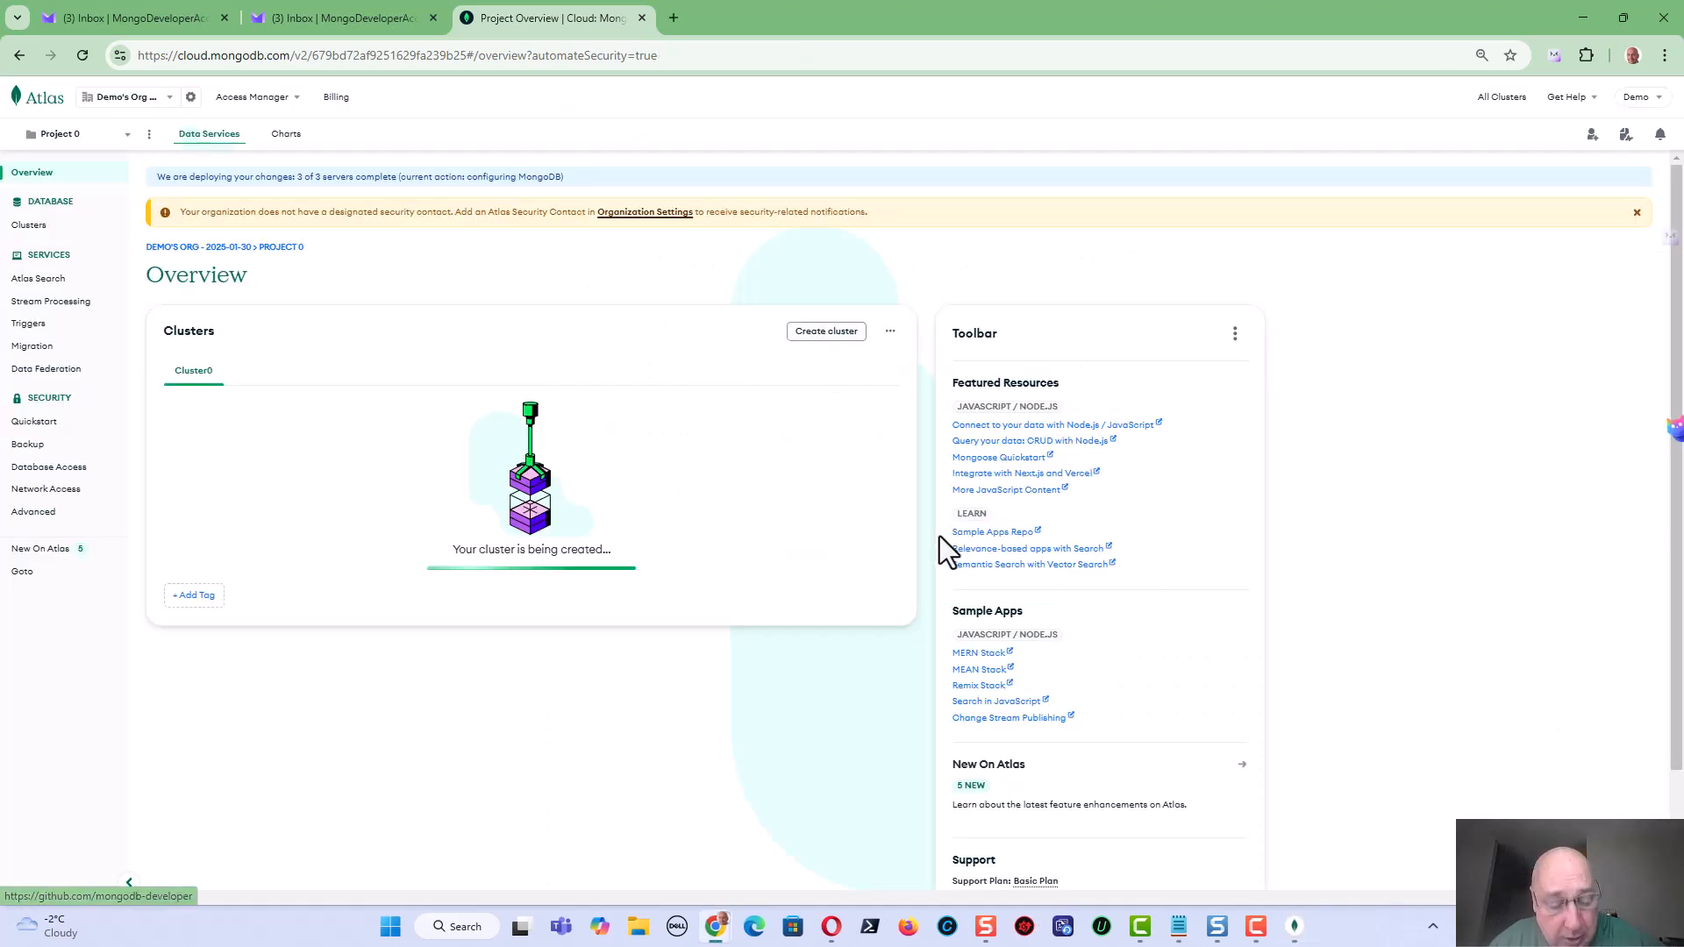
# Get Cluster0's Node.js driver connection string in Atlas and copy it to the clipboard
pyautogui.hotkey('alt', 'Tab')
pyautogui.hotkey('alt', 'Tab')
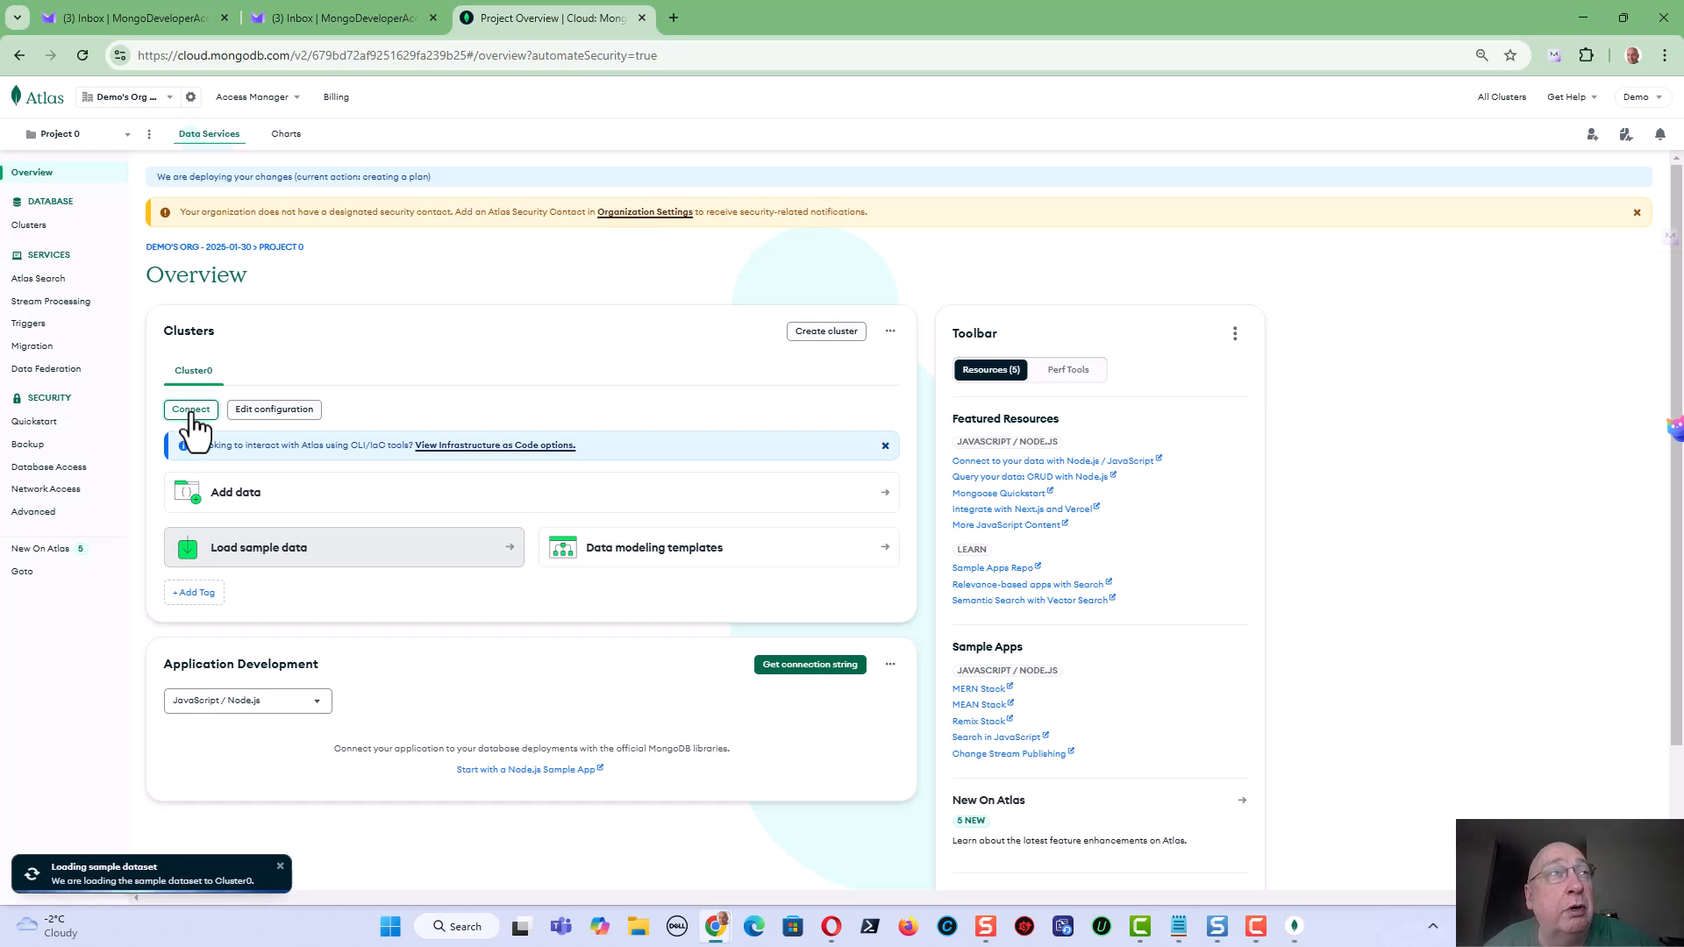
pyautogui.click(794, 668)
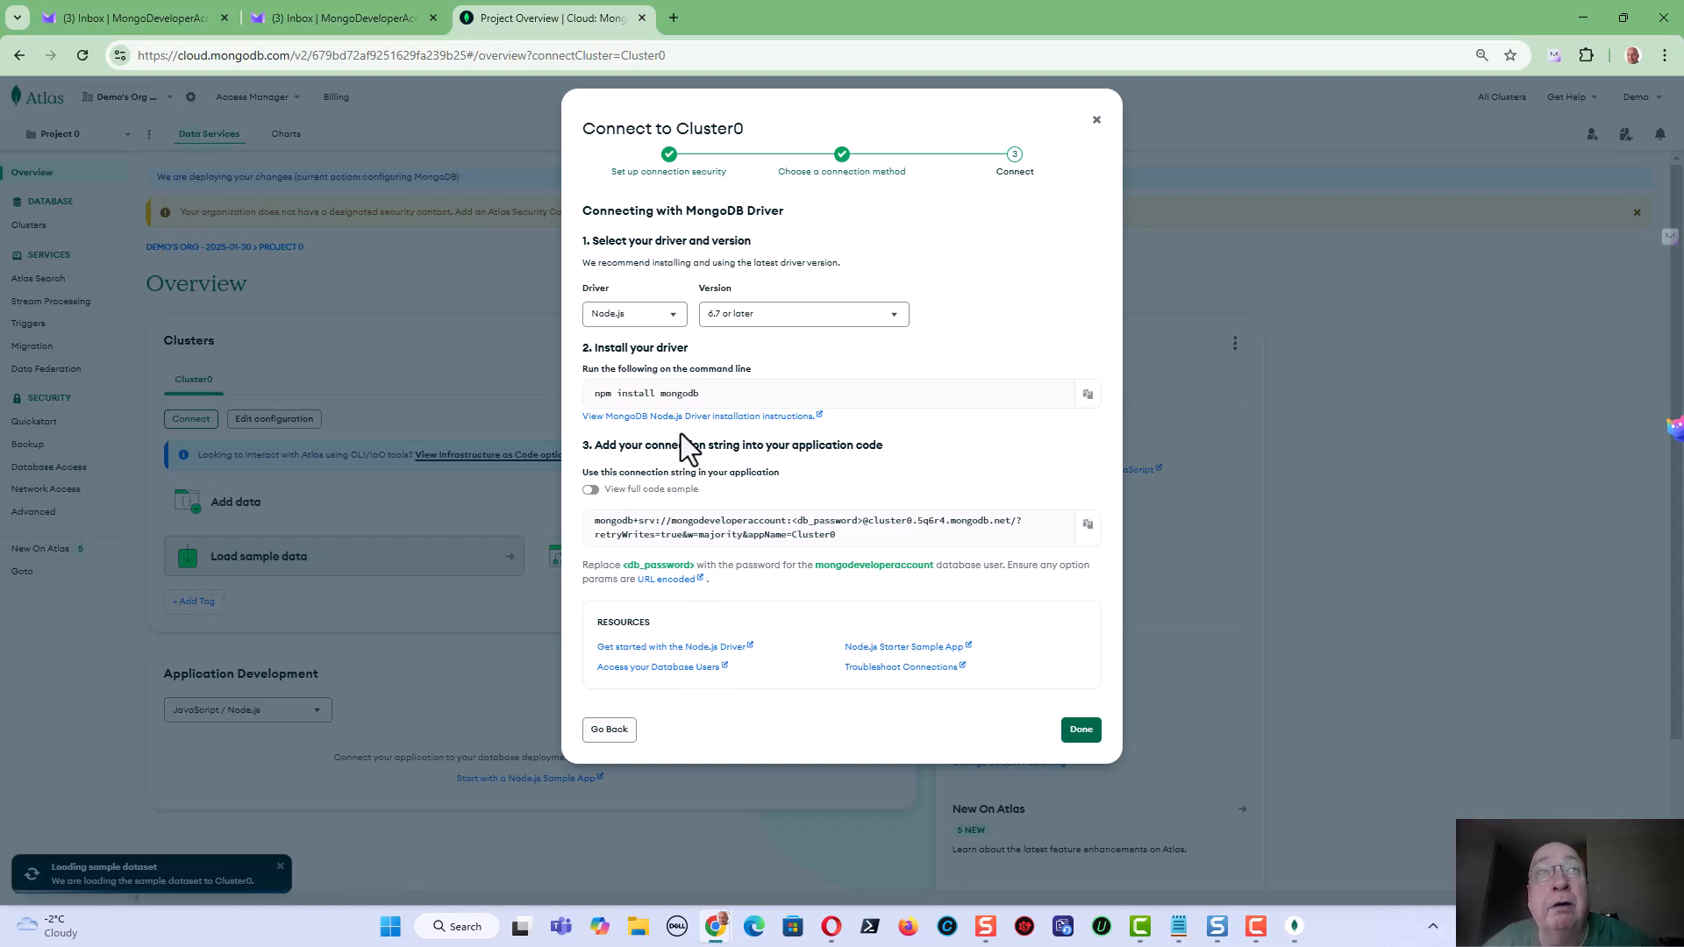
pyautogui.moveTo(702, 394); pyautogui.dragTo(593, 392)
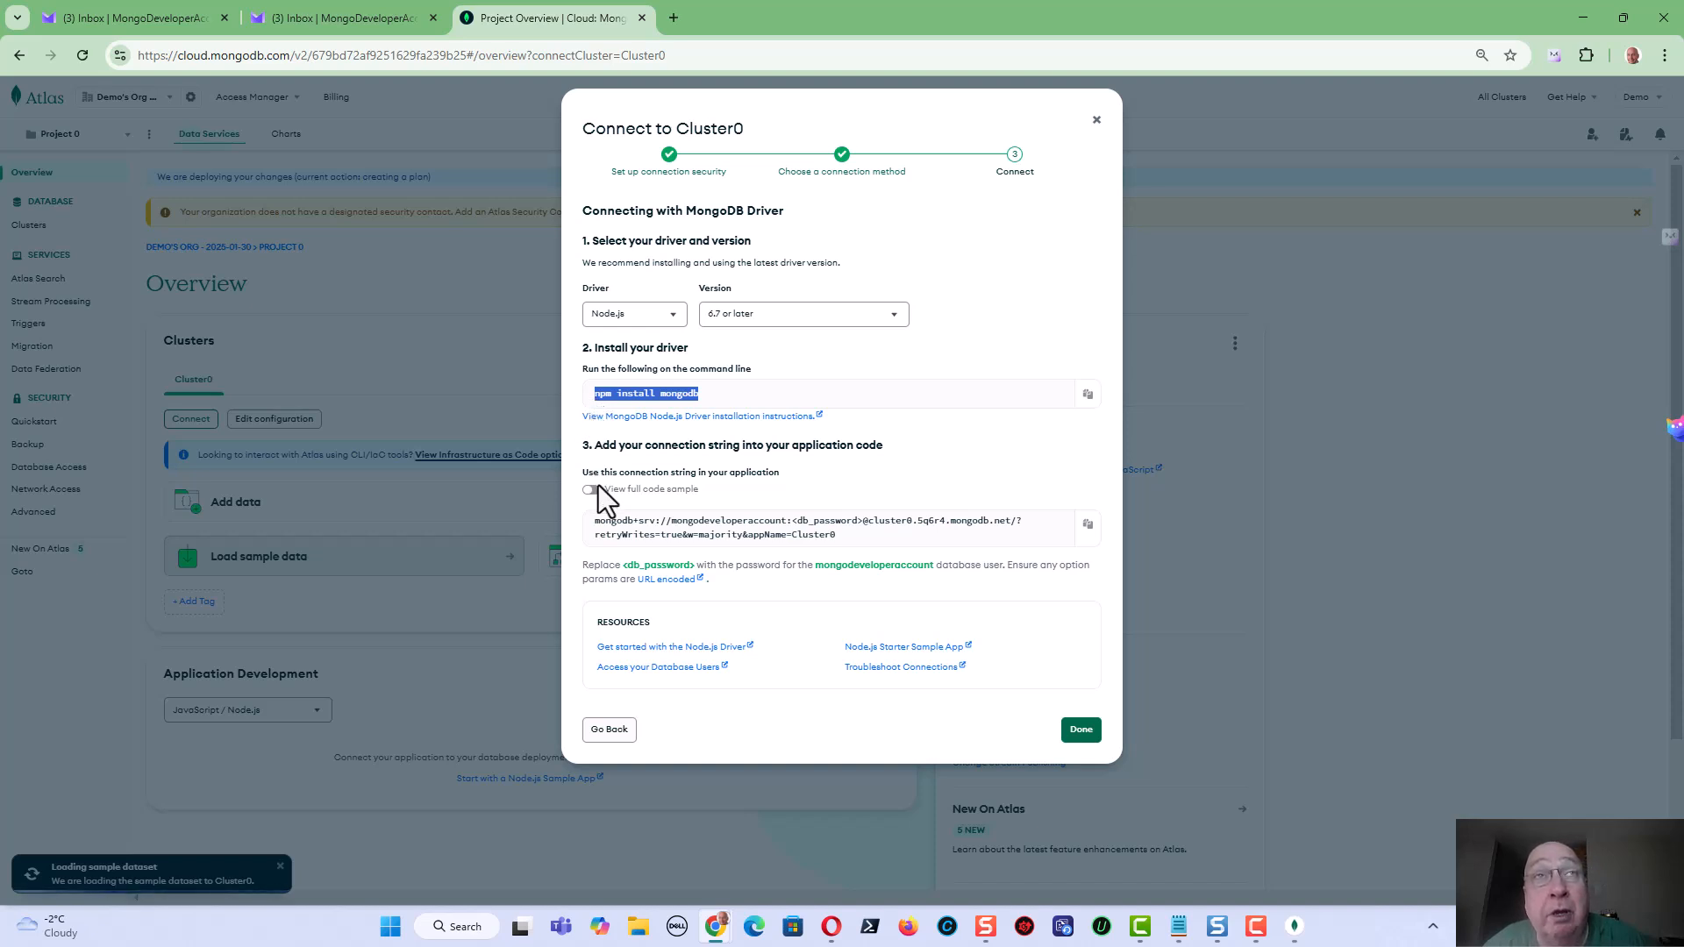
pyautogui.click(1088, 524)
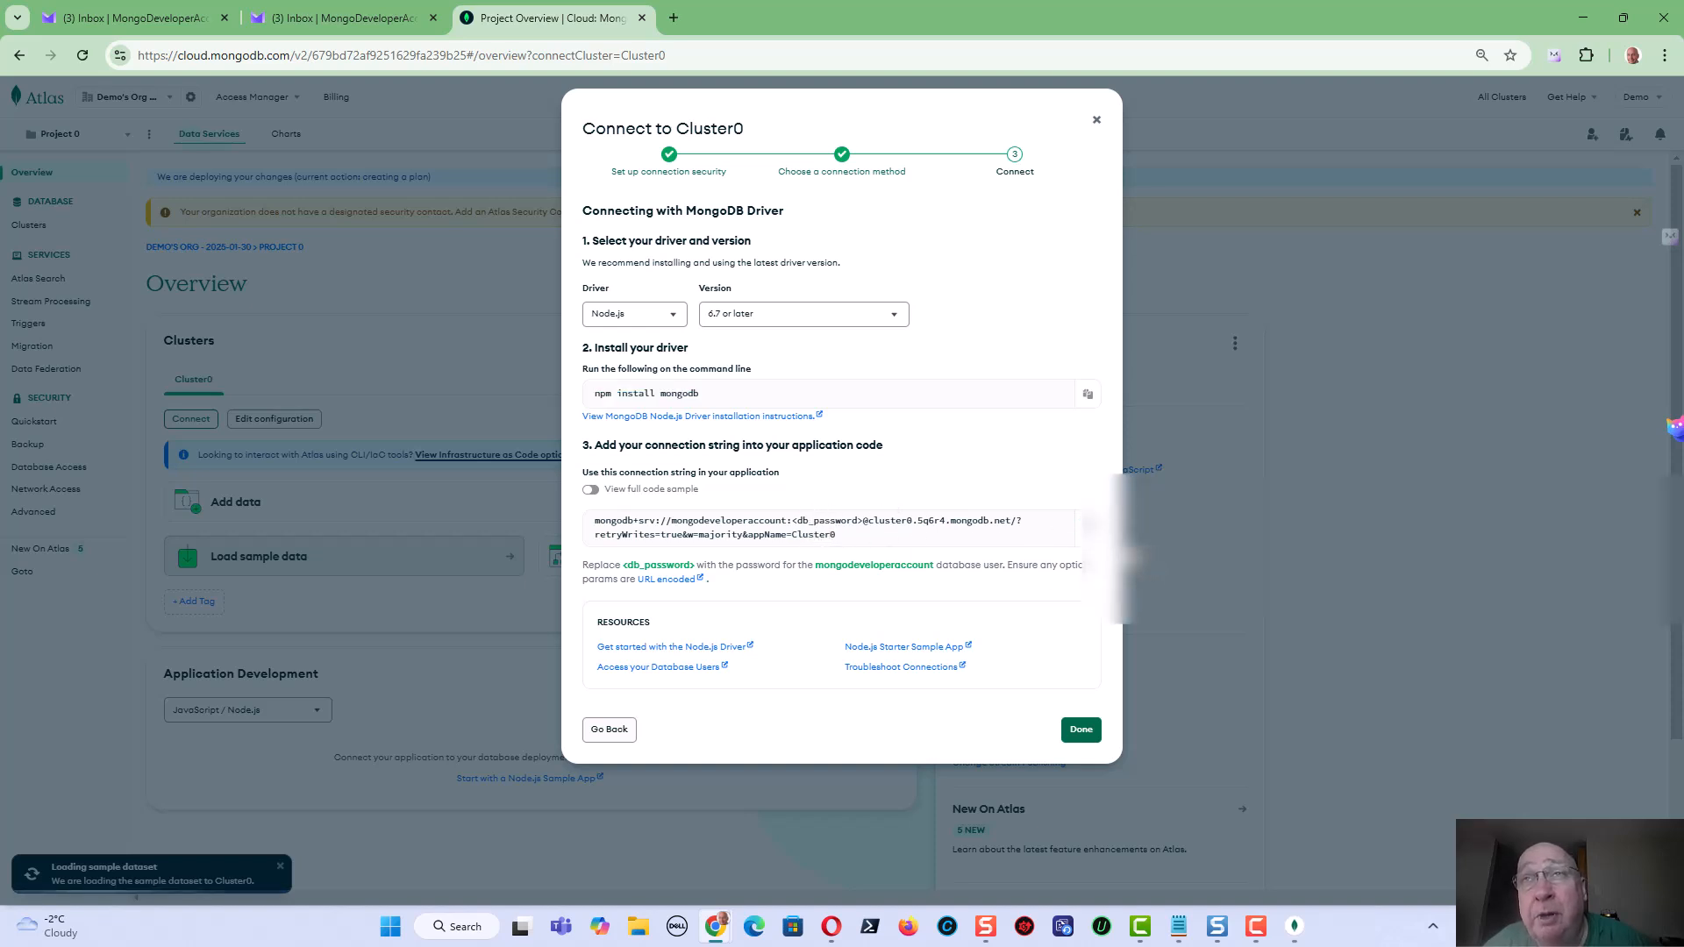
pyautogui.click(1088, 529)
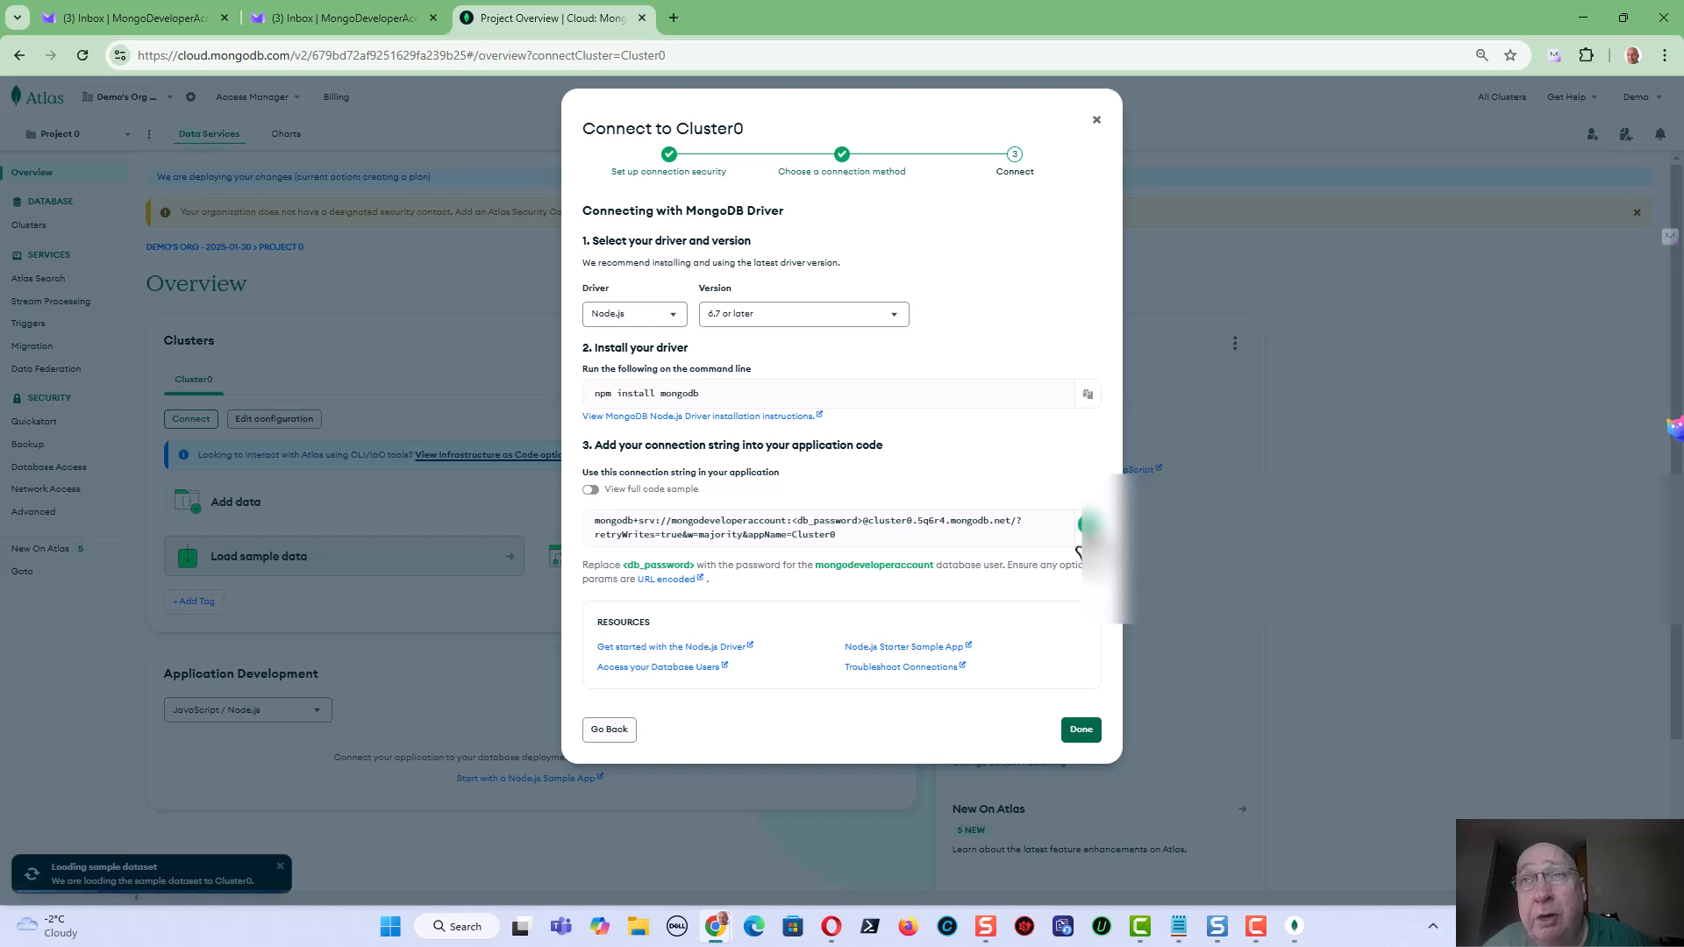
# Paste the Cluster0 connection string into Notepad on a new line below the saved credentials
pyautogui.hotkey('alt', 'Tab')
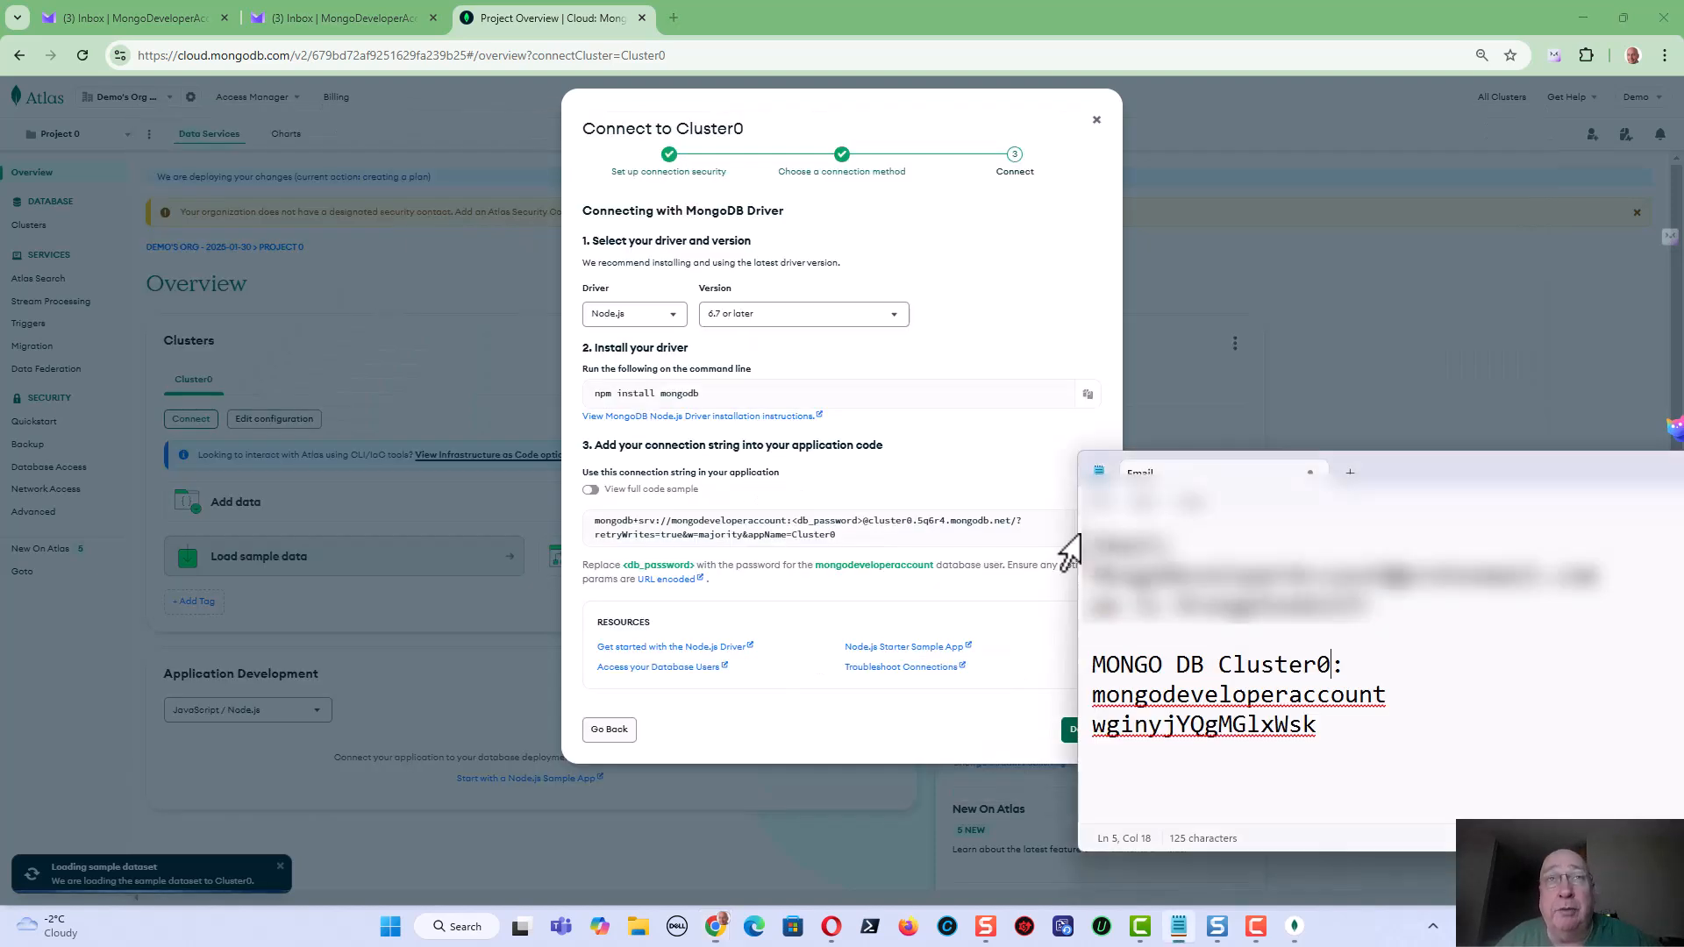
pyautogui.moveTo(1070, 449); pyautogui.dragTo(645, 103)
pyautogui.click(934, 392)
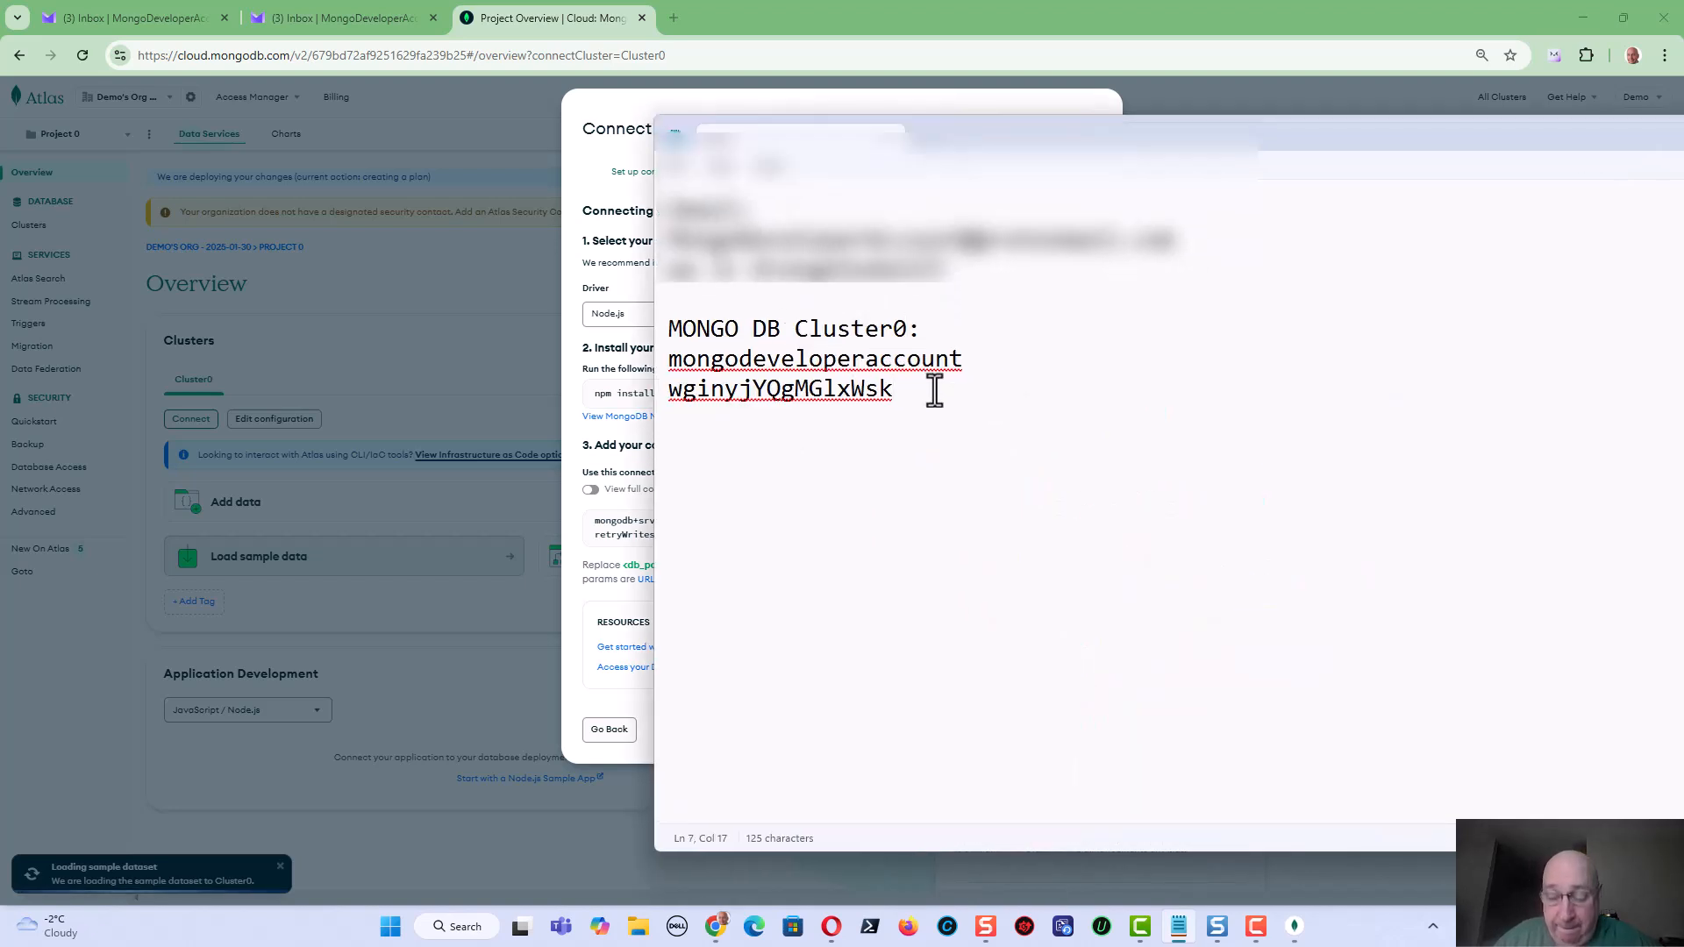
pyautogui.press('Return')
pyautogui.press('Return')
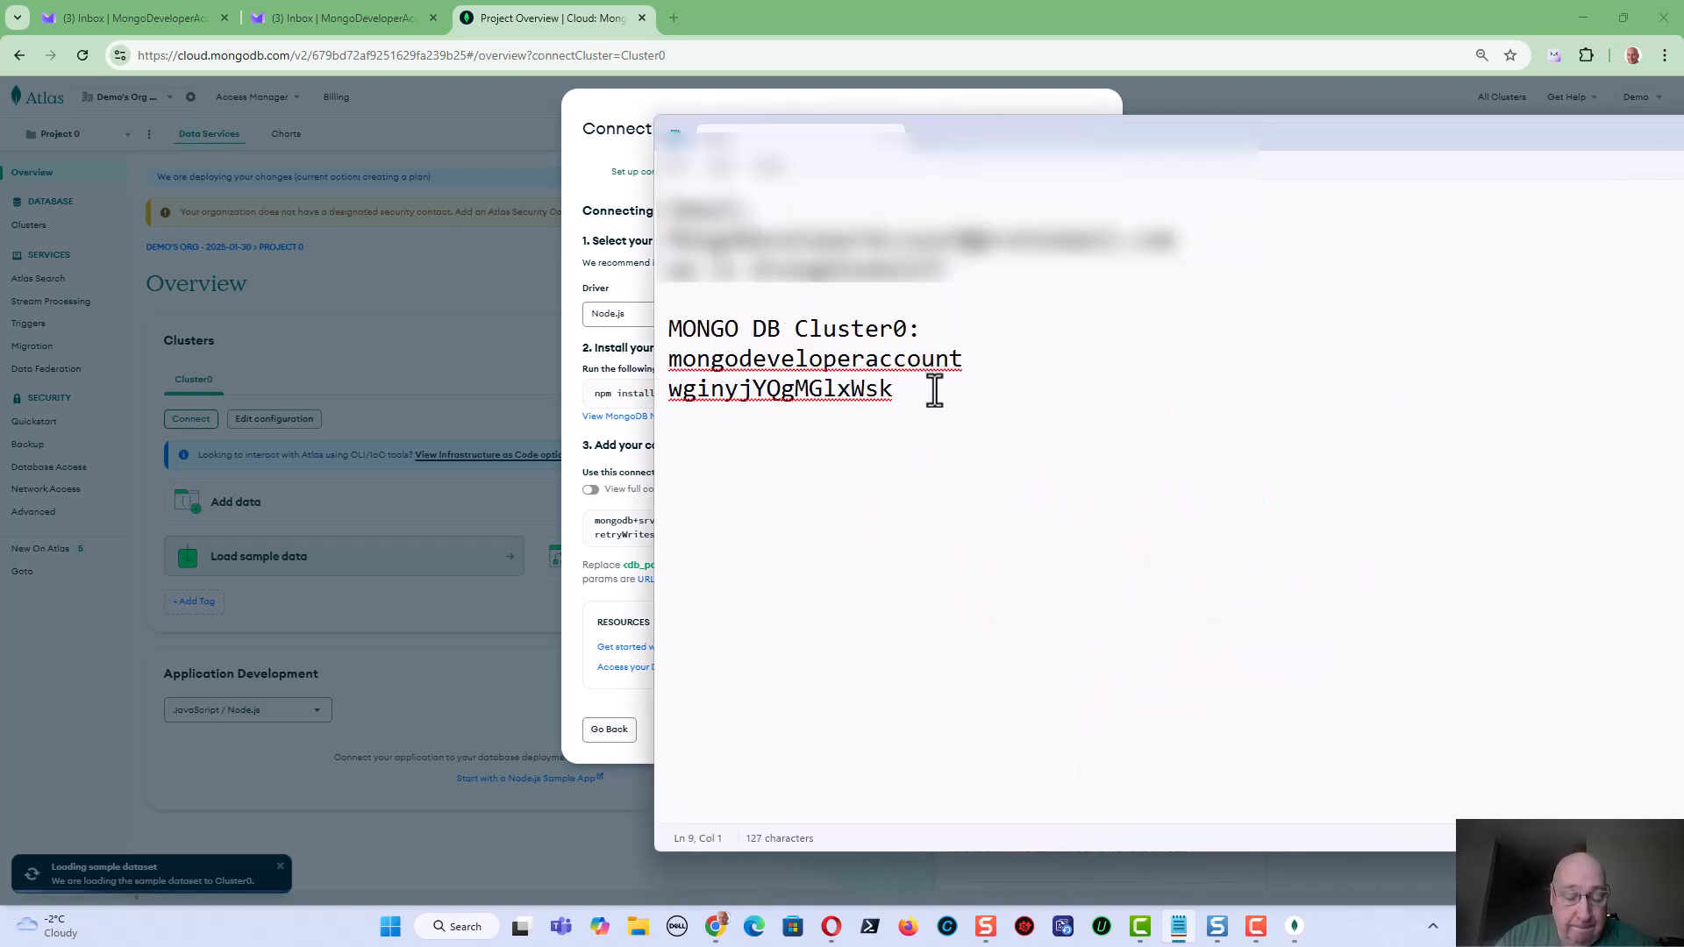
pyautogui.hotkey('ctrl', 'v')
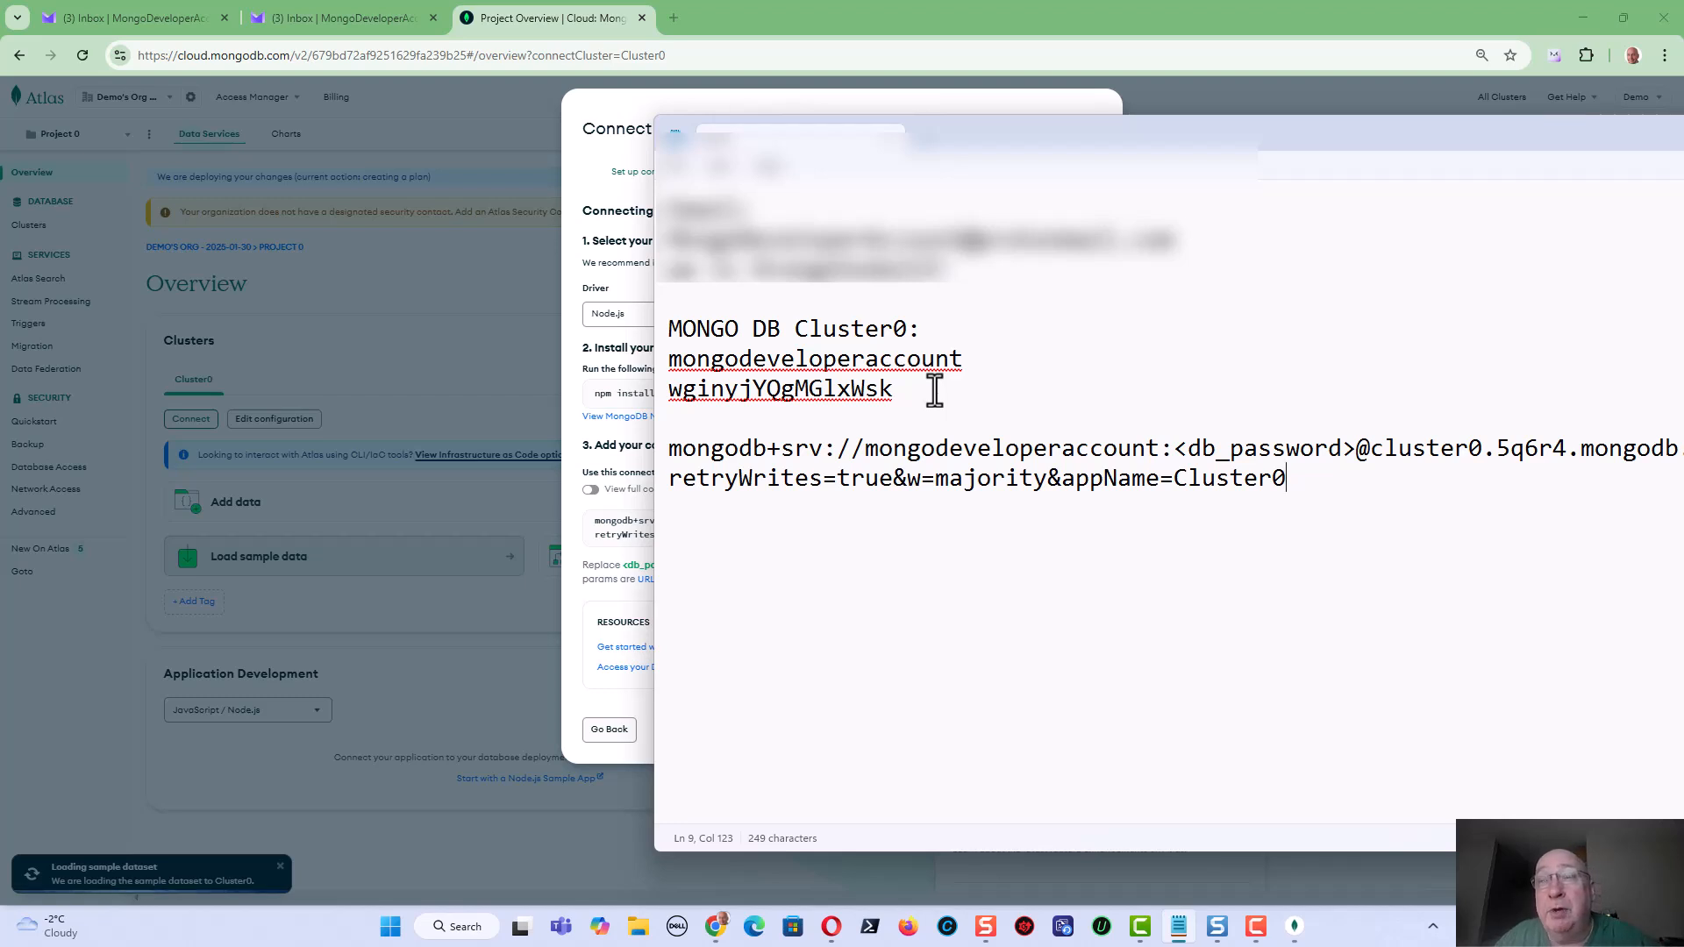
pyautogui.hotkey('alt', 'Tab')
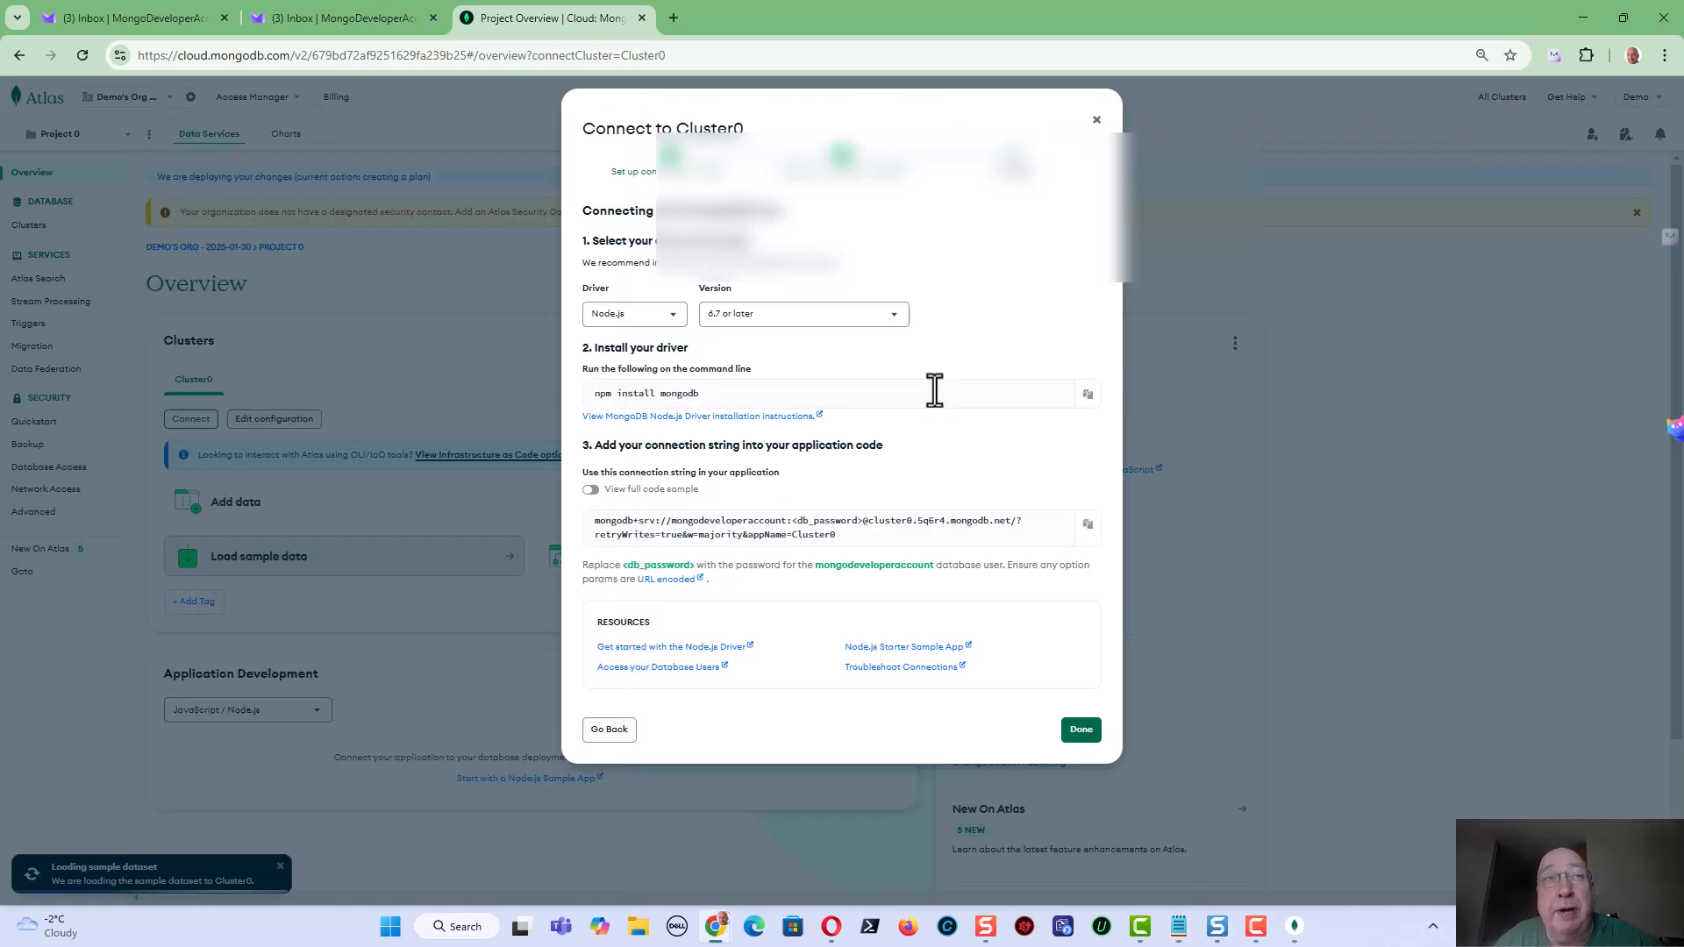
# Open Database Users in a new tab and start editing the database user's password
pyautogui.click(681, 668)
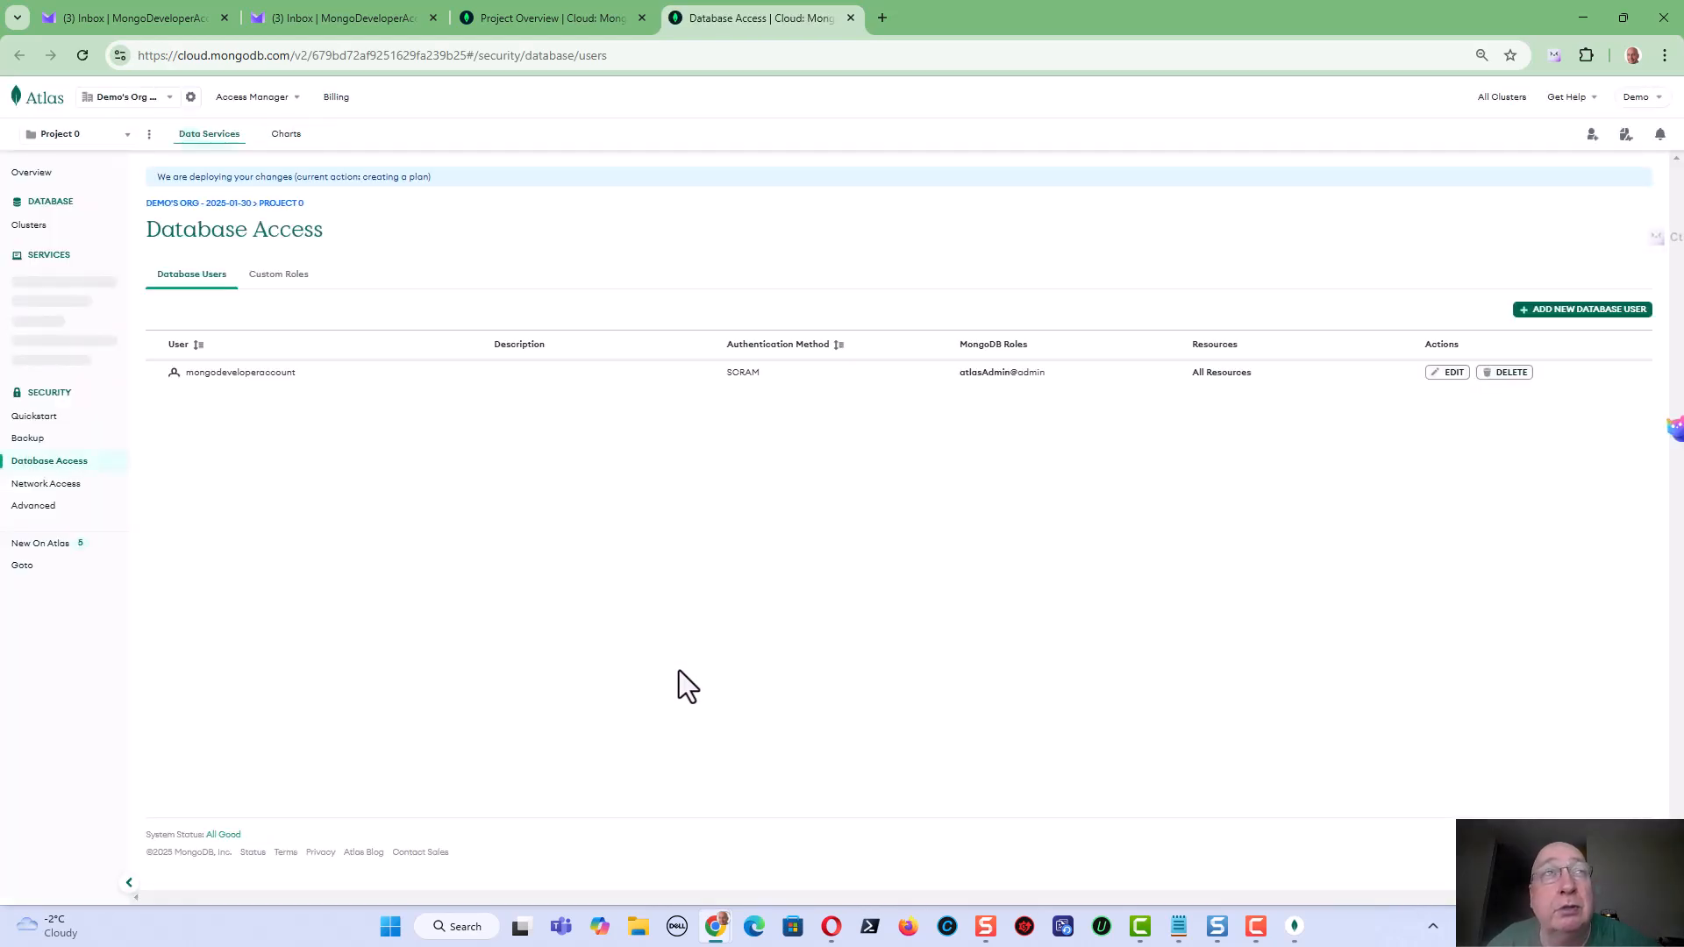
pyautogui.click(1456, 373)
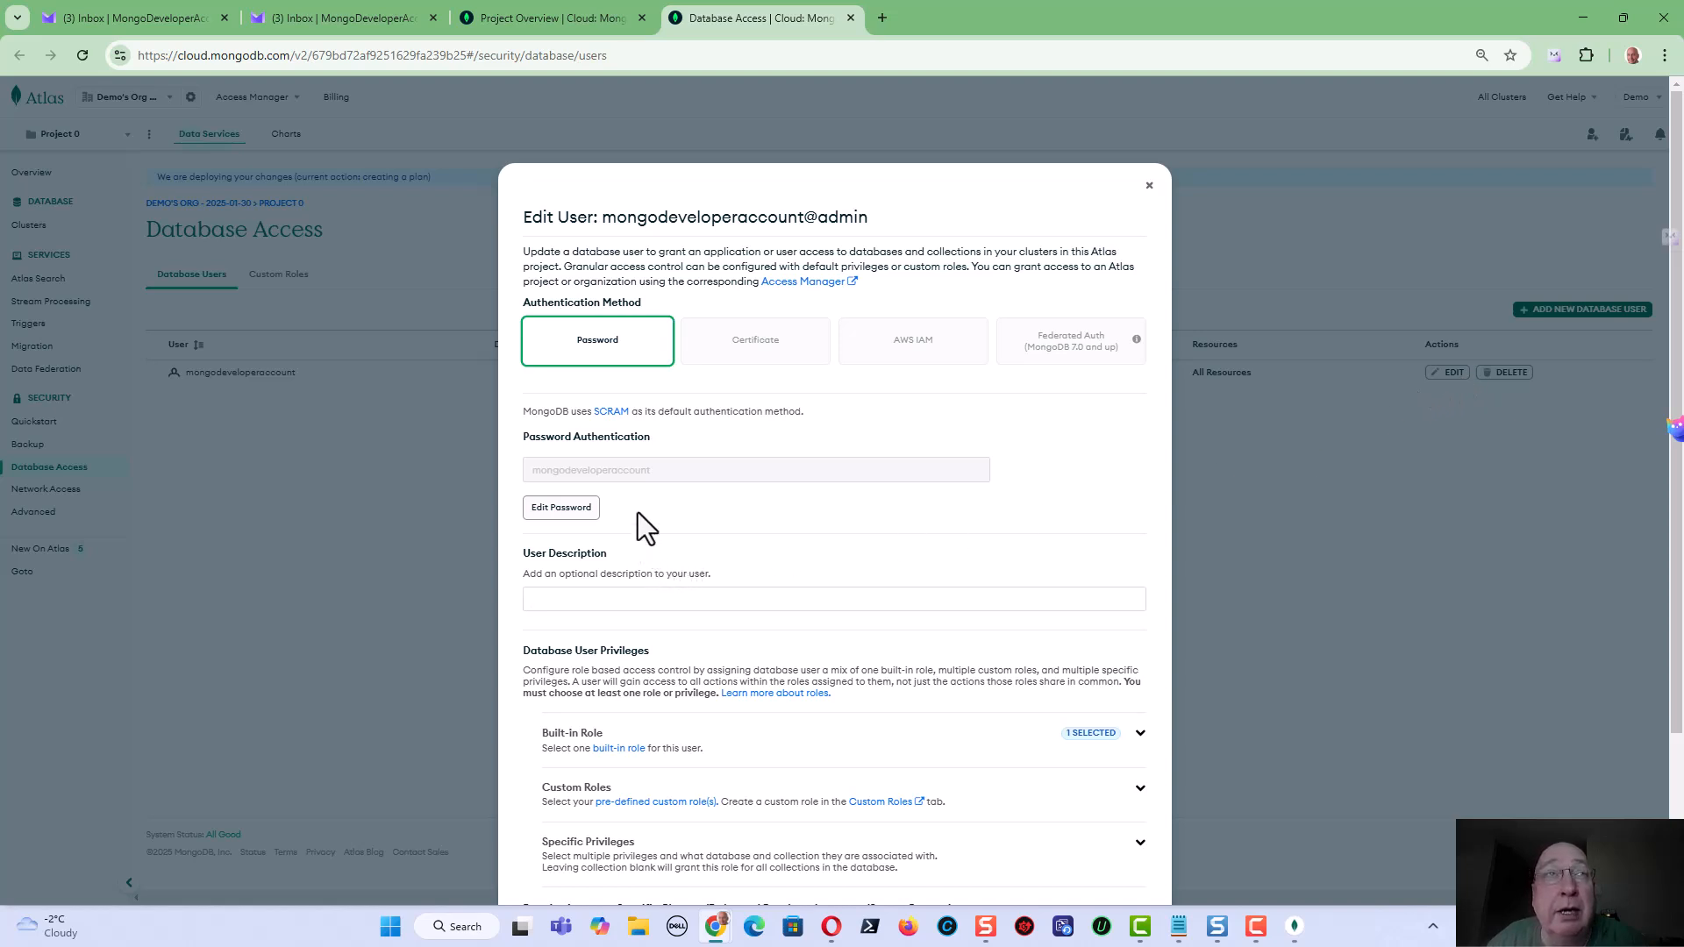
pyautogui.click(560, 508)
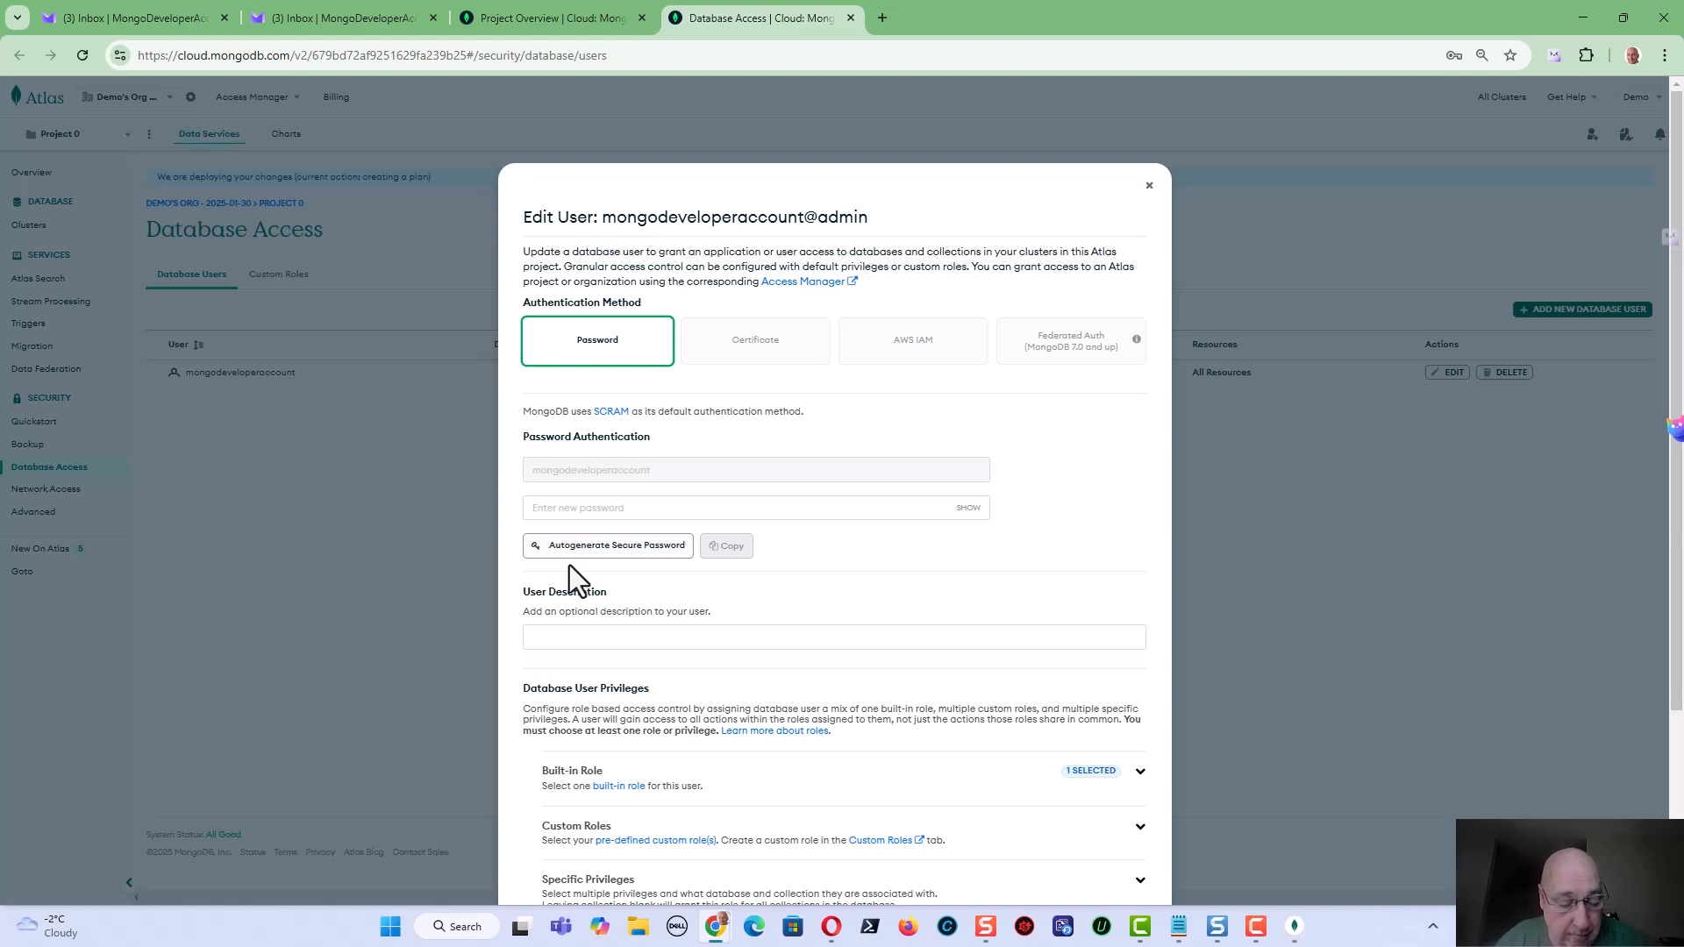
pyautogui.hotkey('alt', 'Tab')
pyautogui.hotkey('alt', 'Tab')
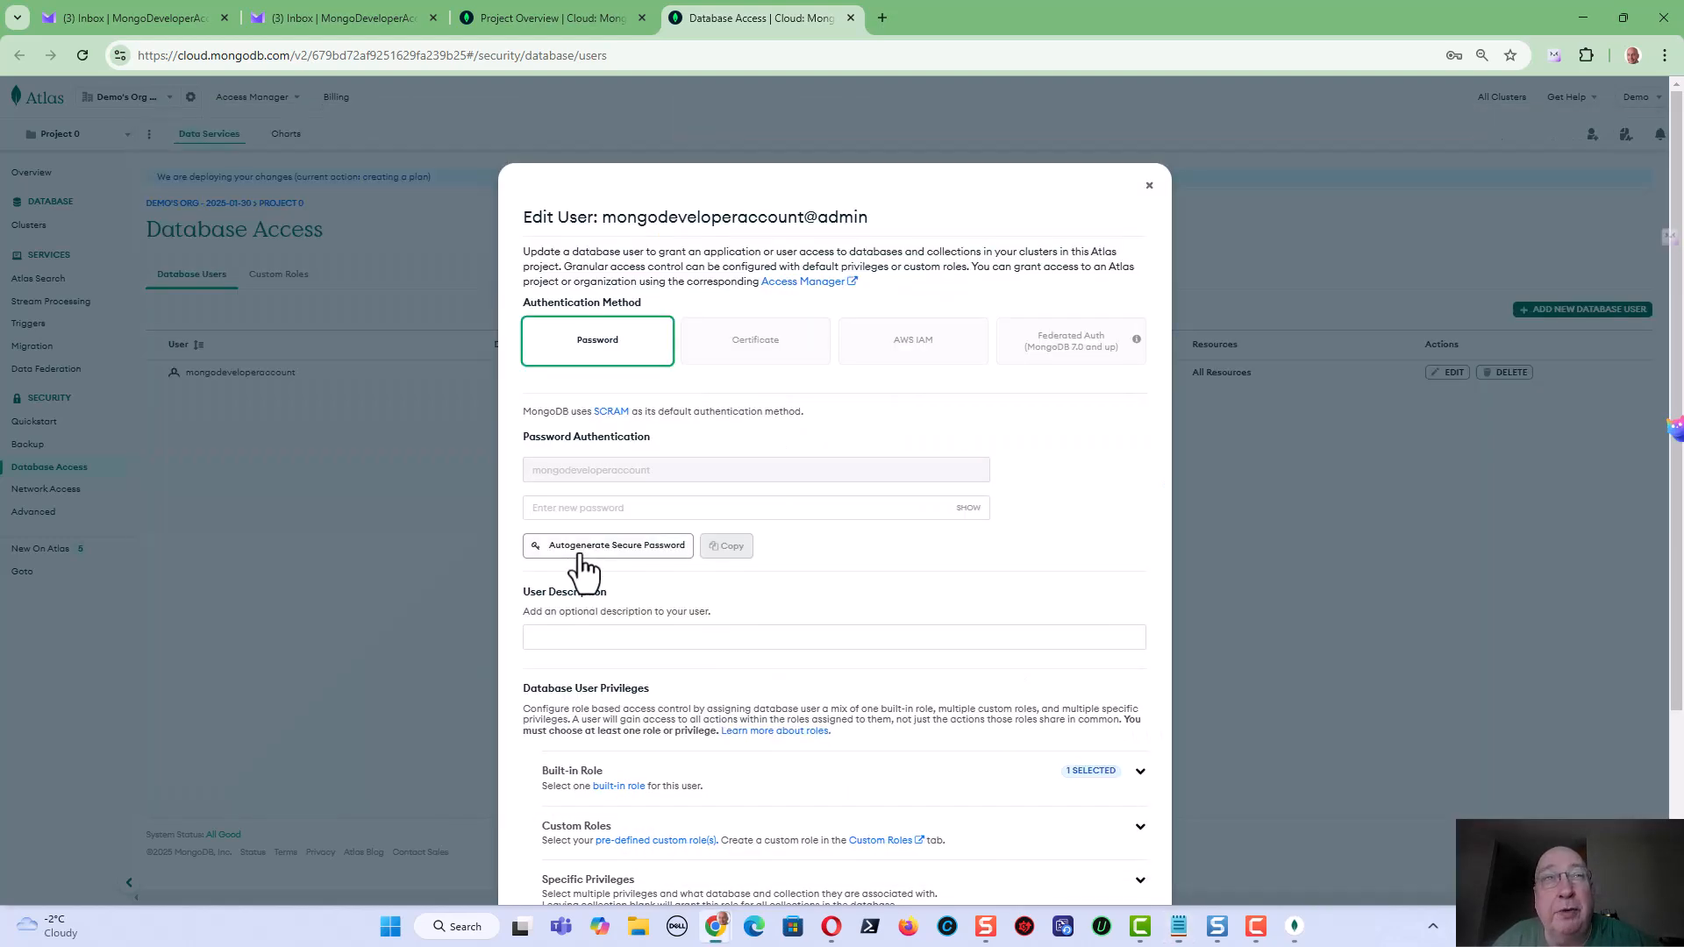
pyautogui.click(607, 512)
pyautogui.hotkey('alt', 'Tab')
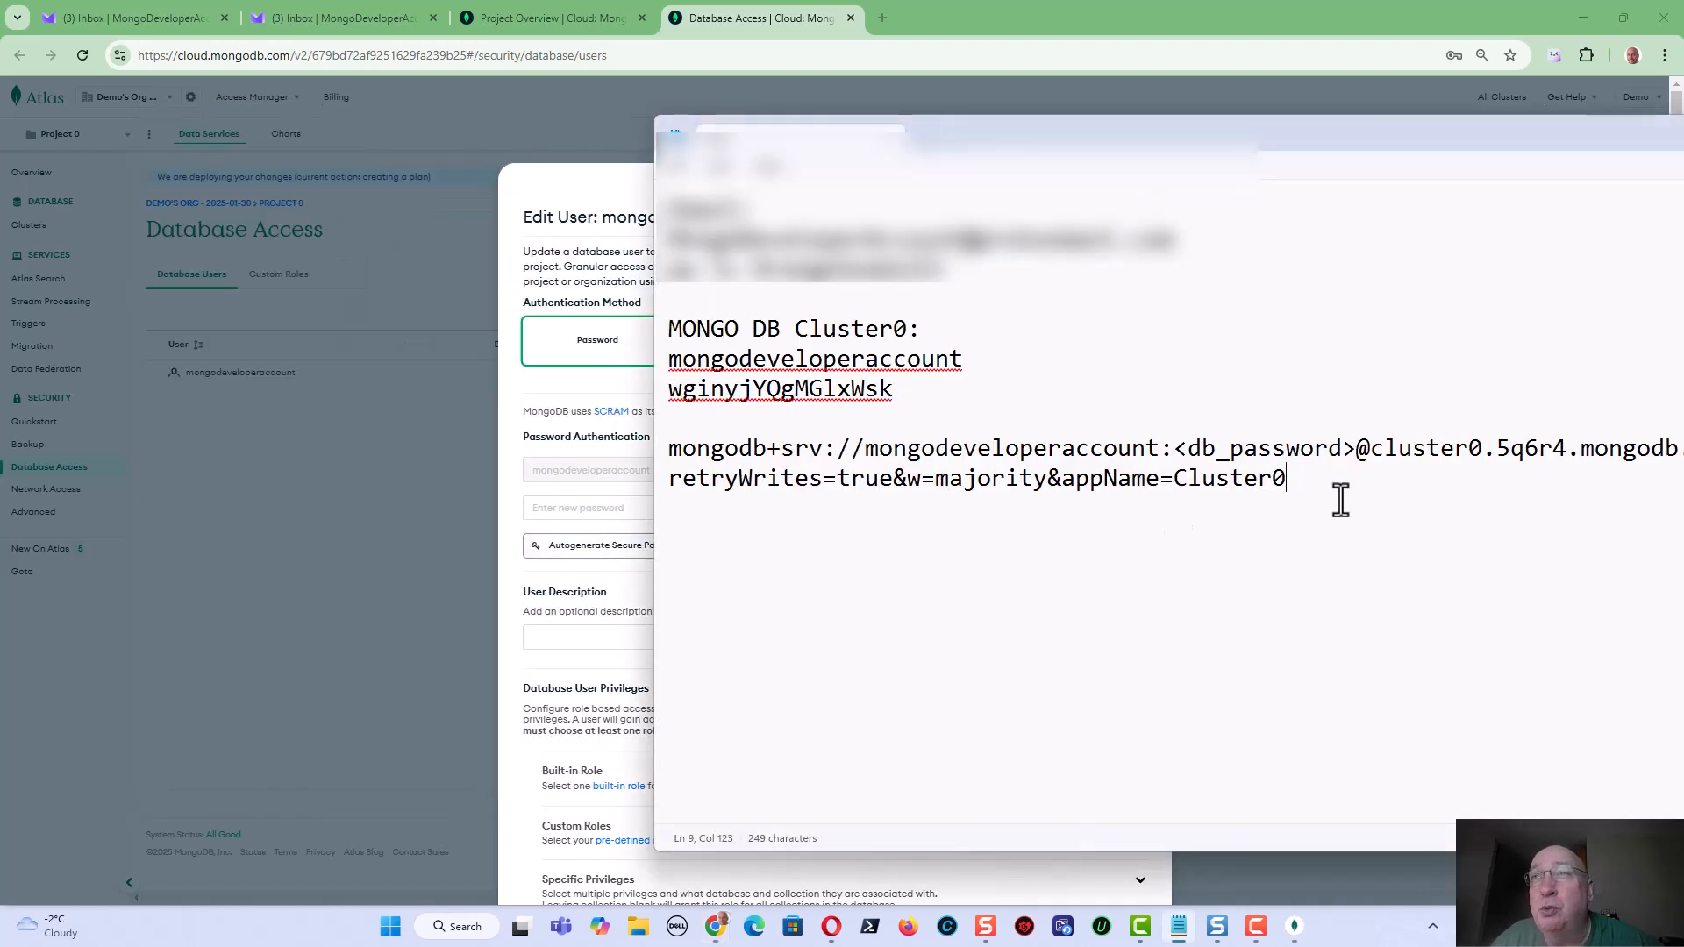
# Add a new password line to the notes labelled 'database user pw:'
pyautogui.press('Return')
pyautogui.press('Return')
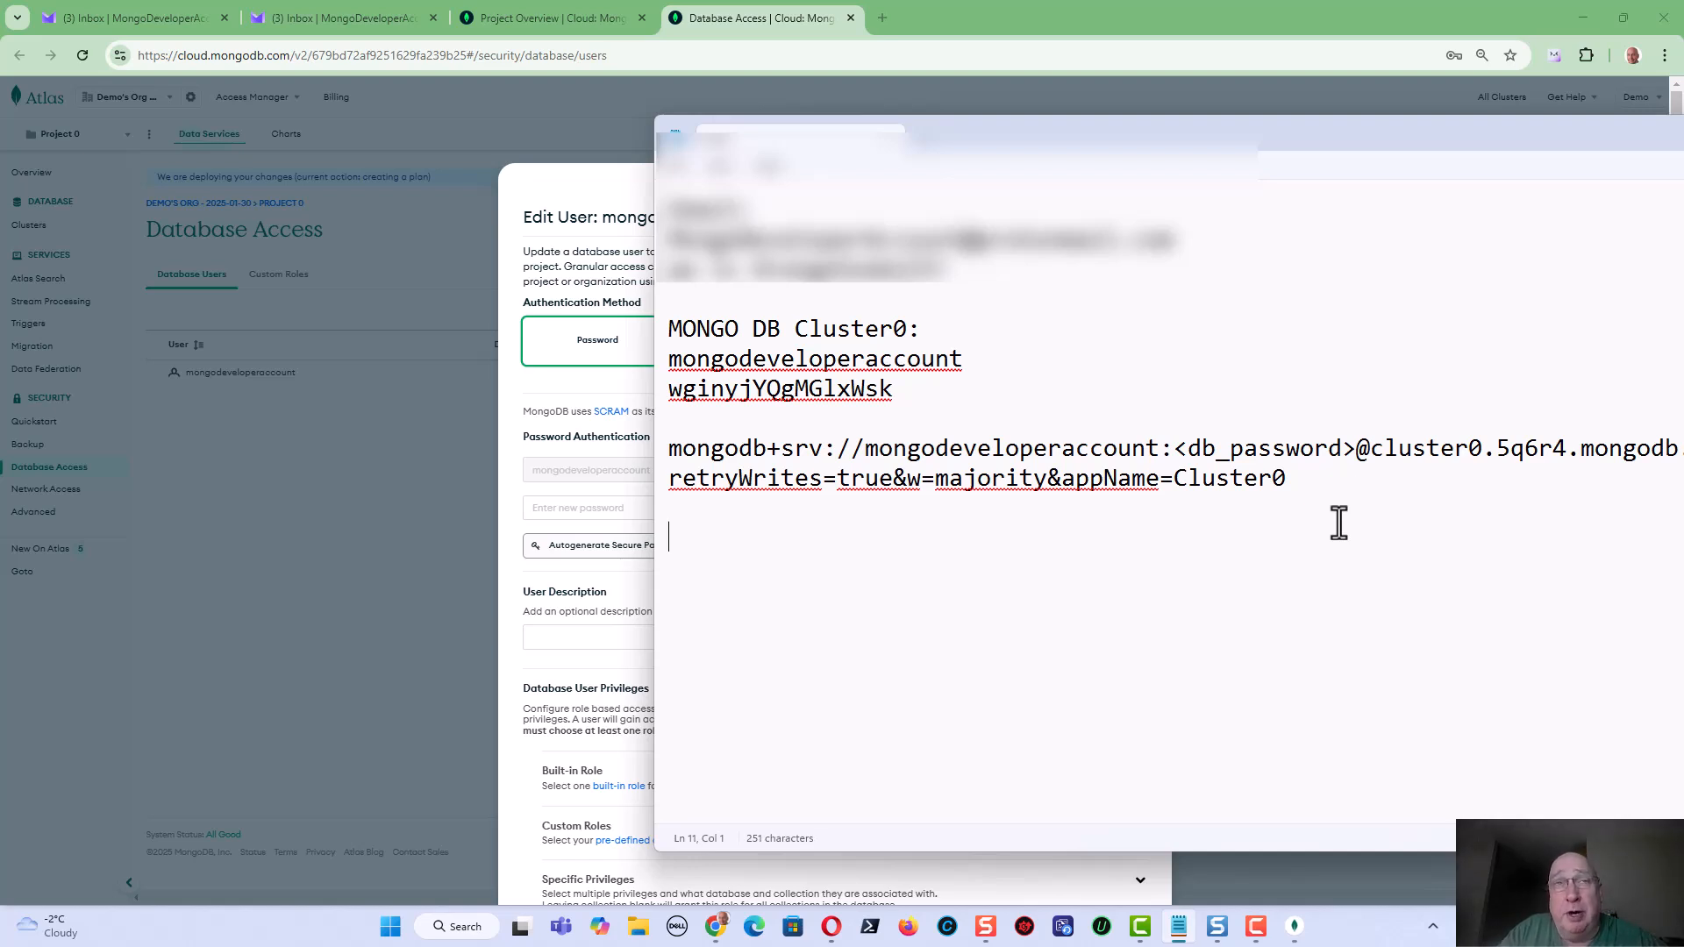
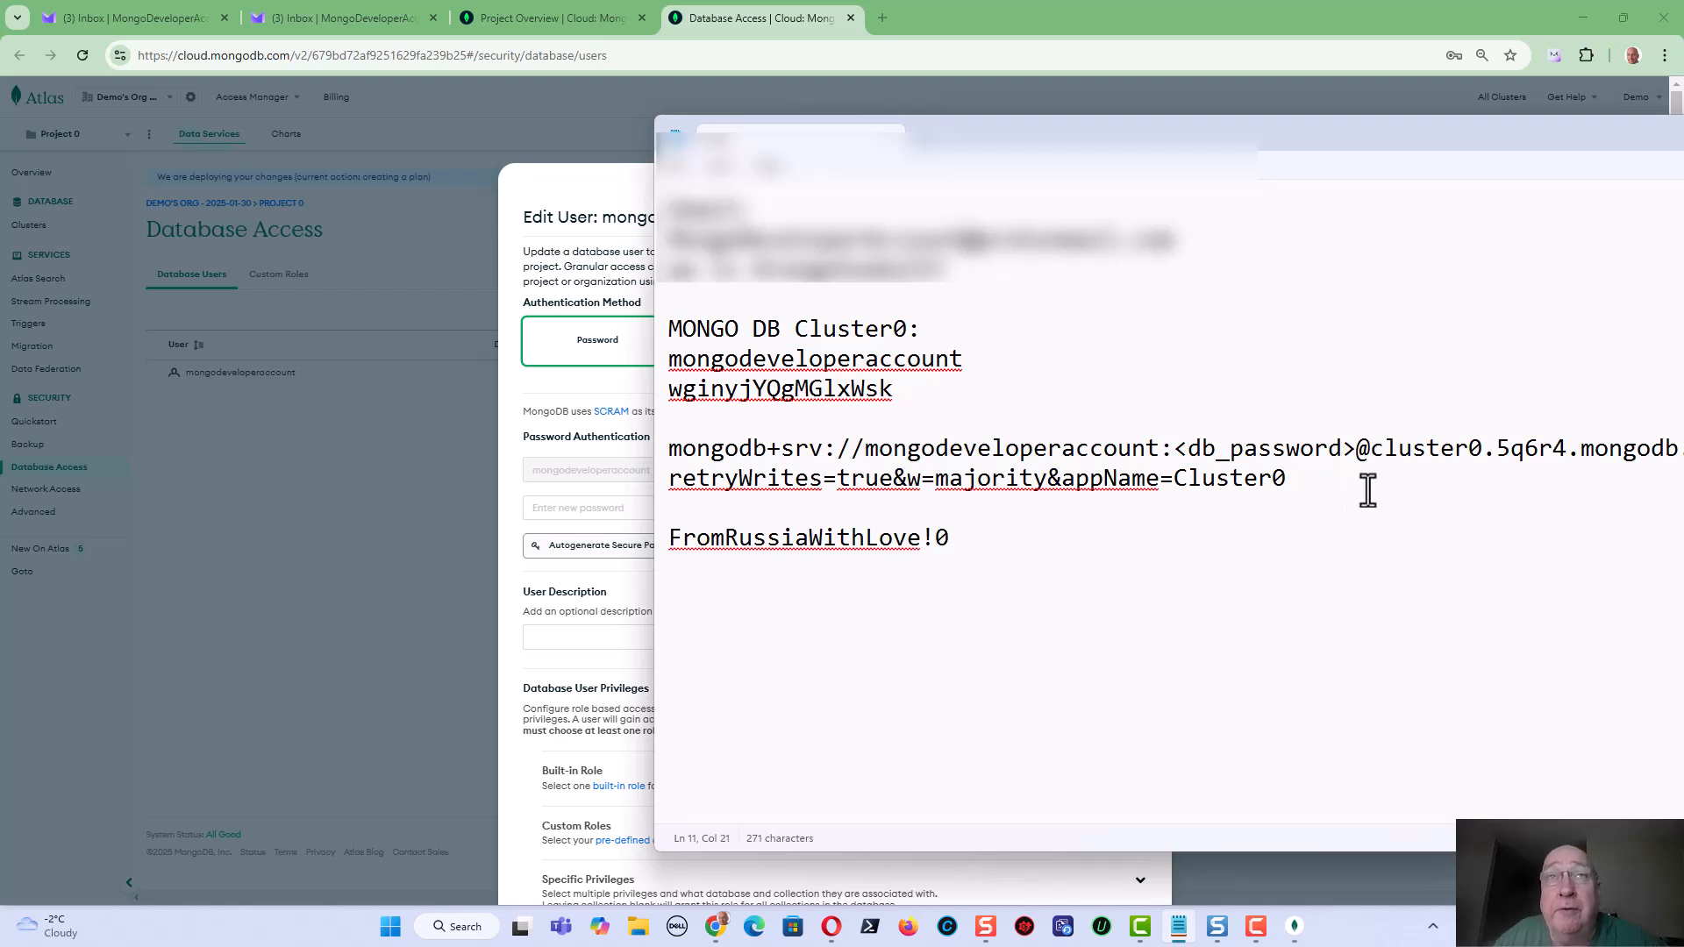
pyautogui.click(670, 536)
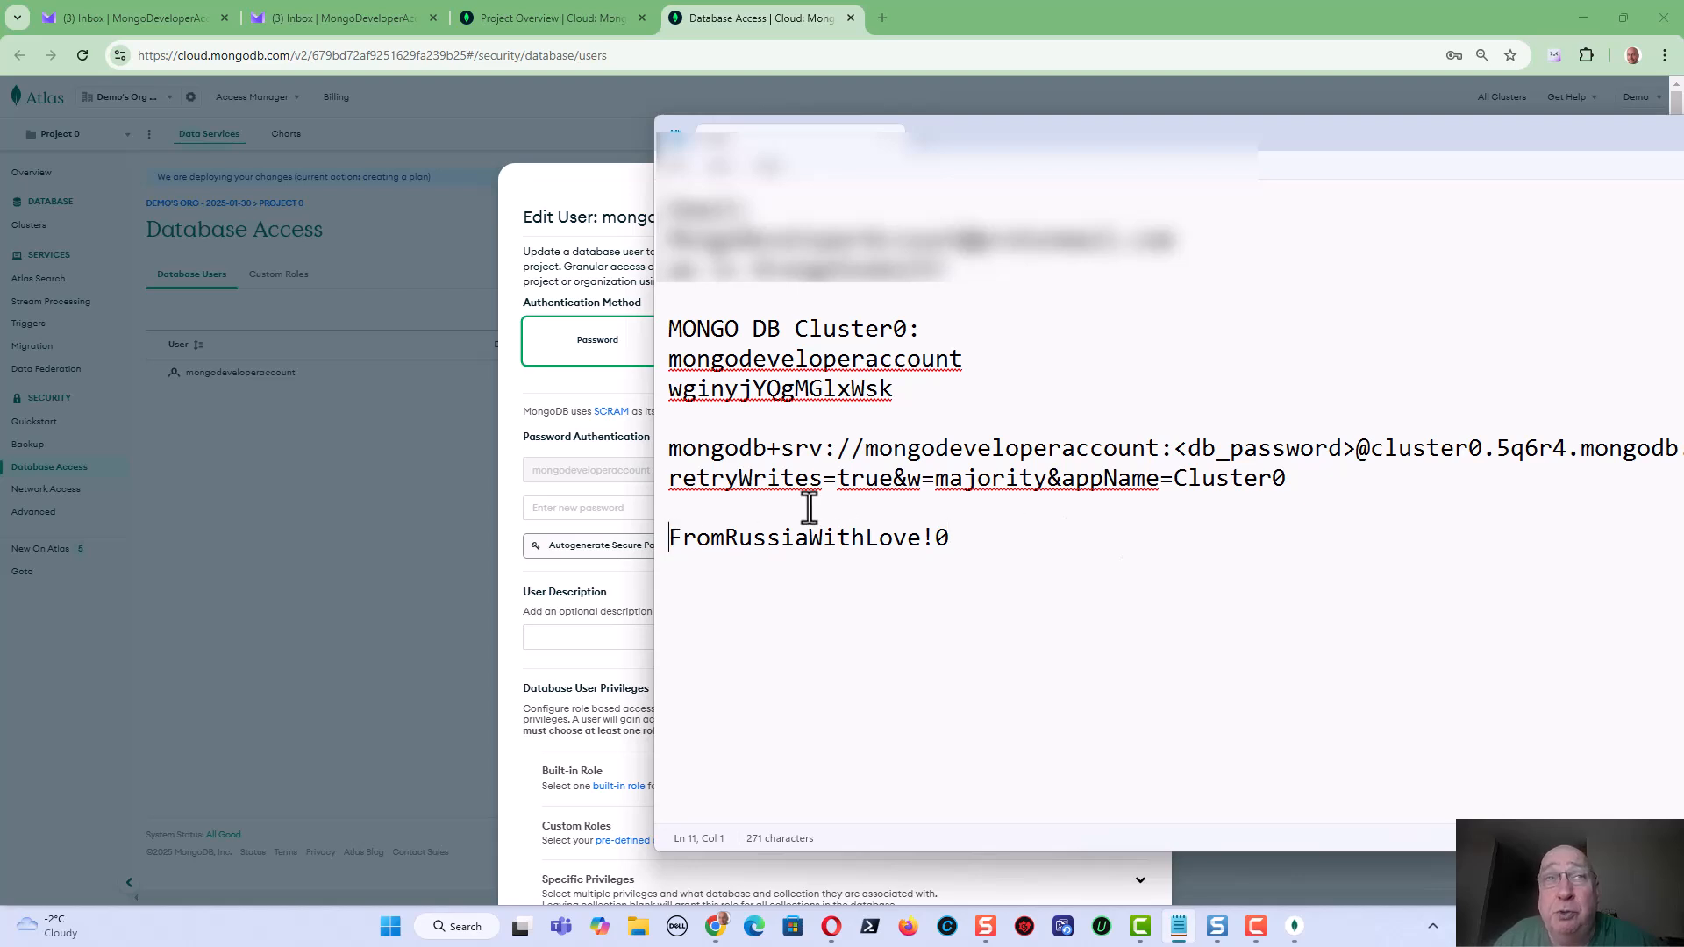
pyautogui.write('dat')
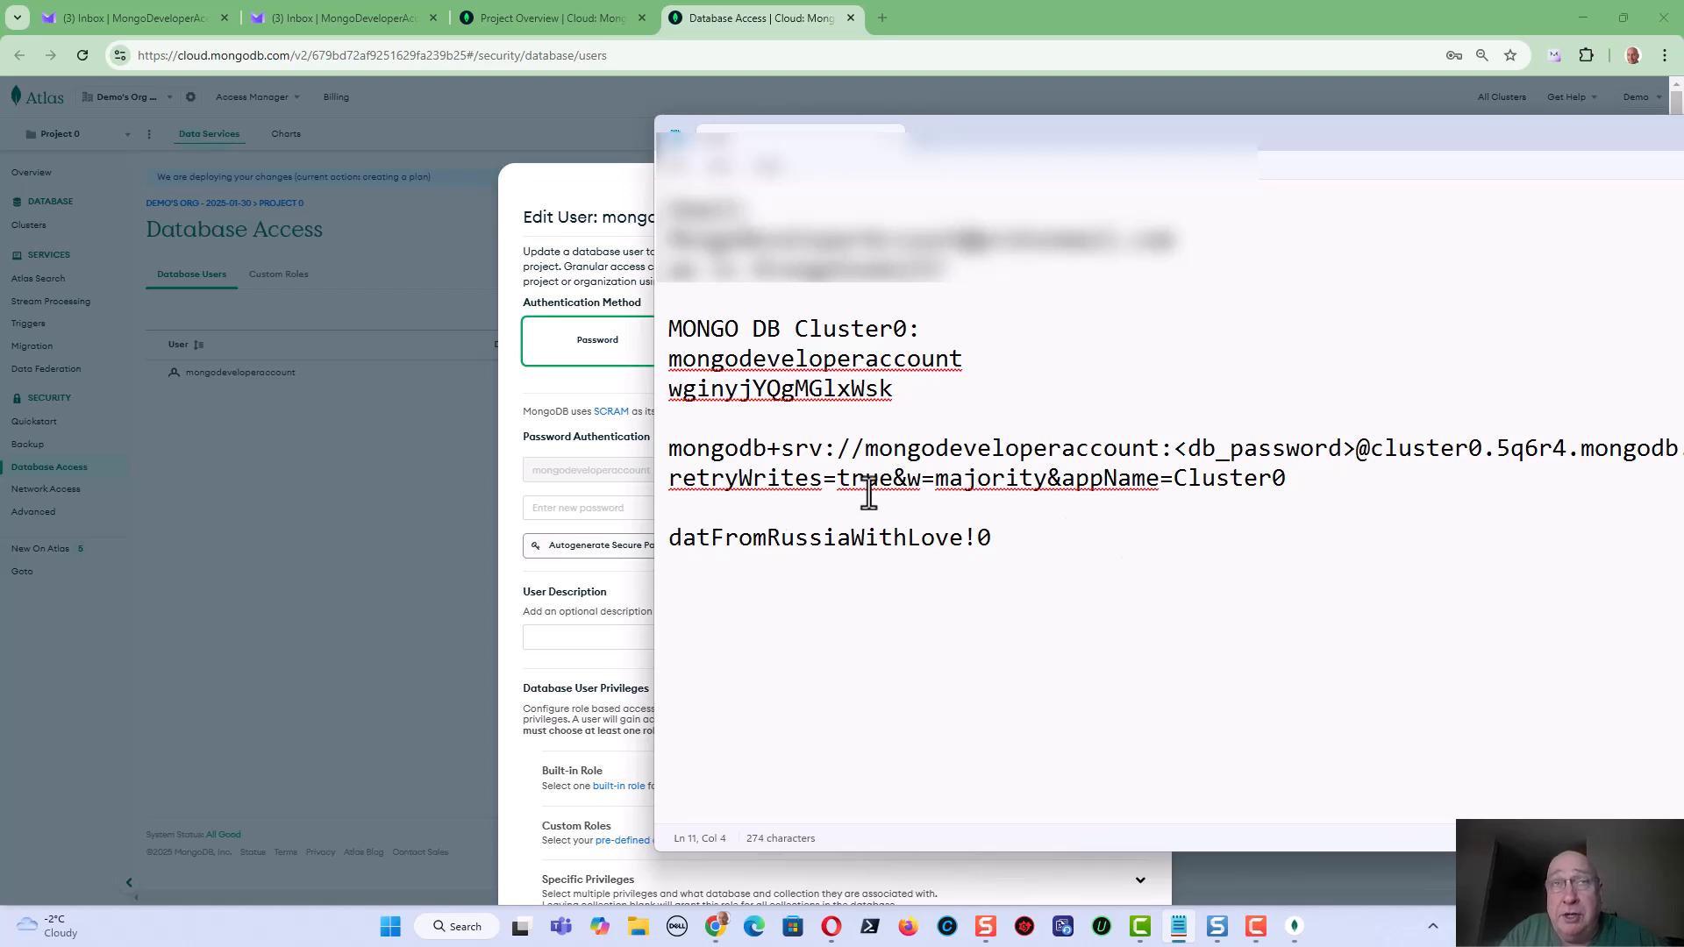
pyautogui.write('a')
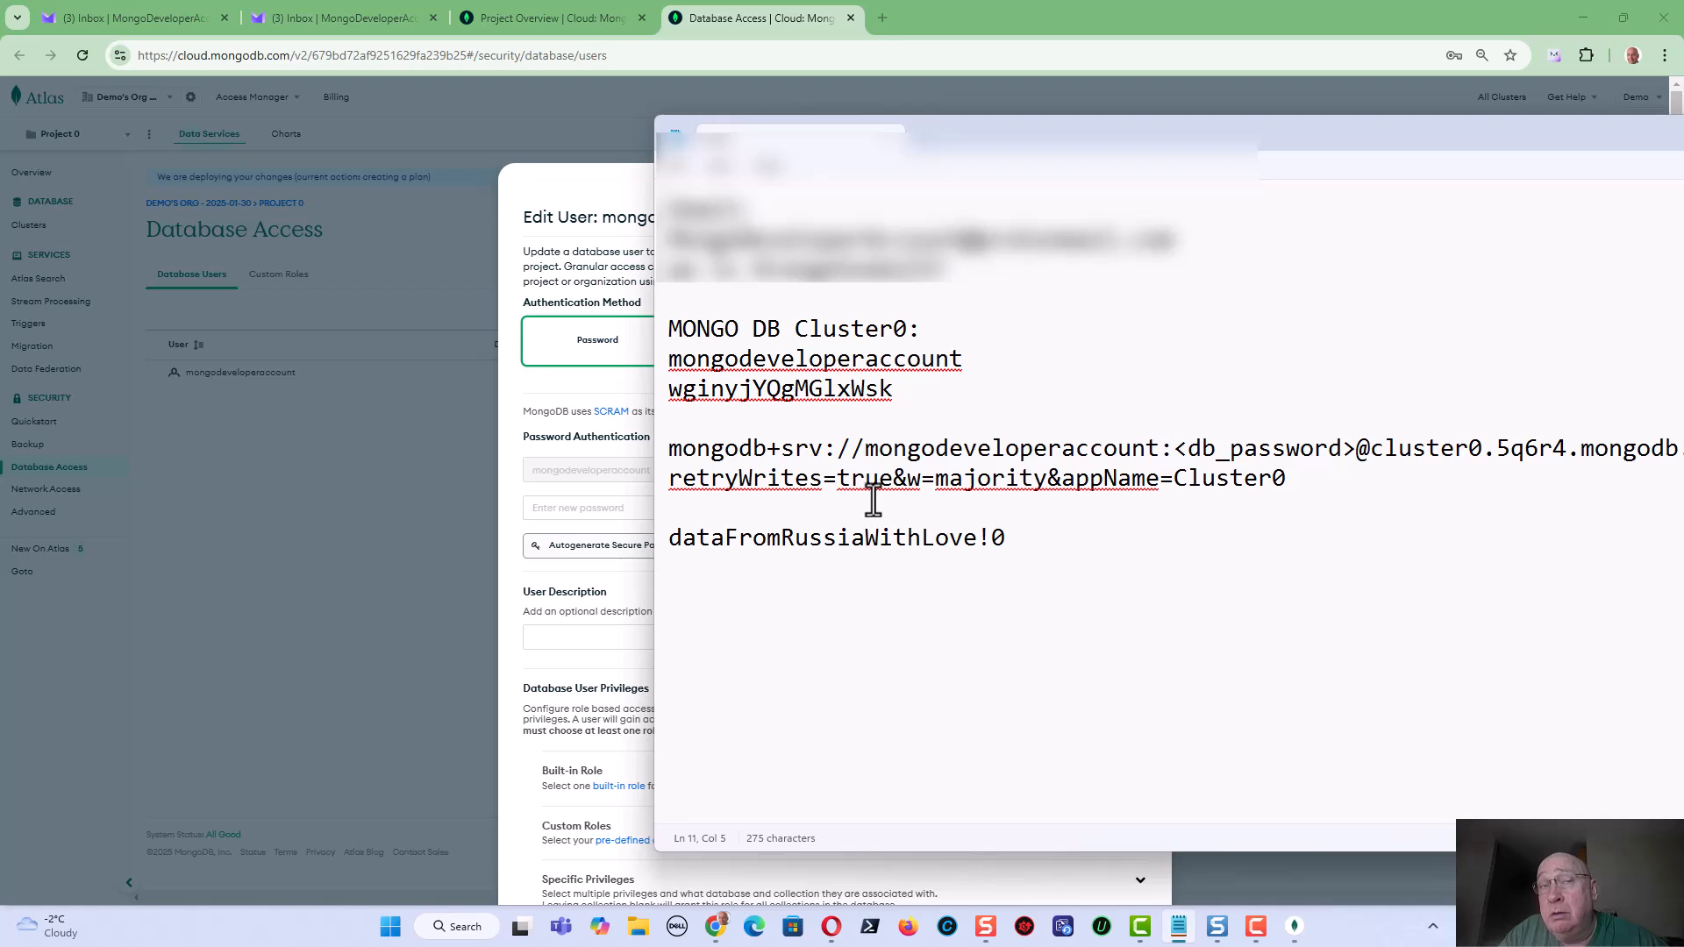
pyautogui.write('base user')
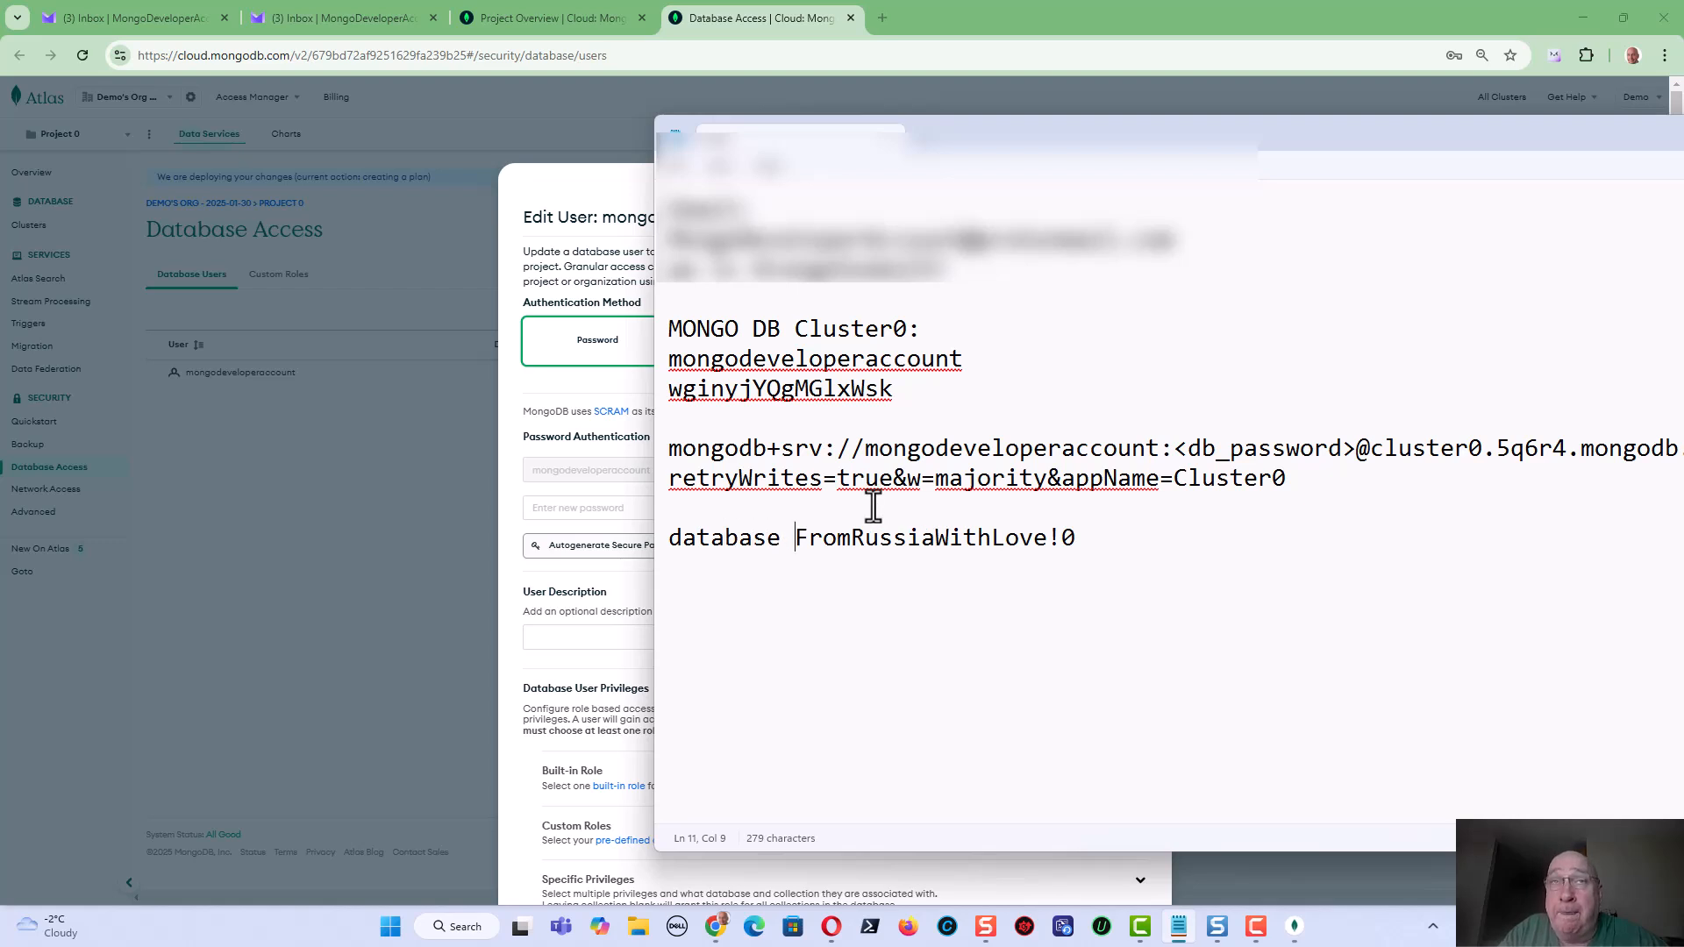
pyautogui.write(' pow')
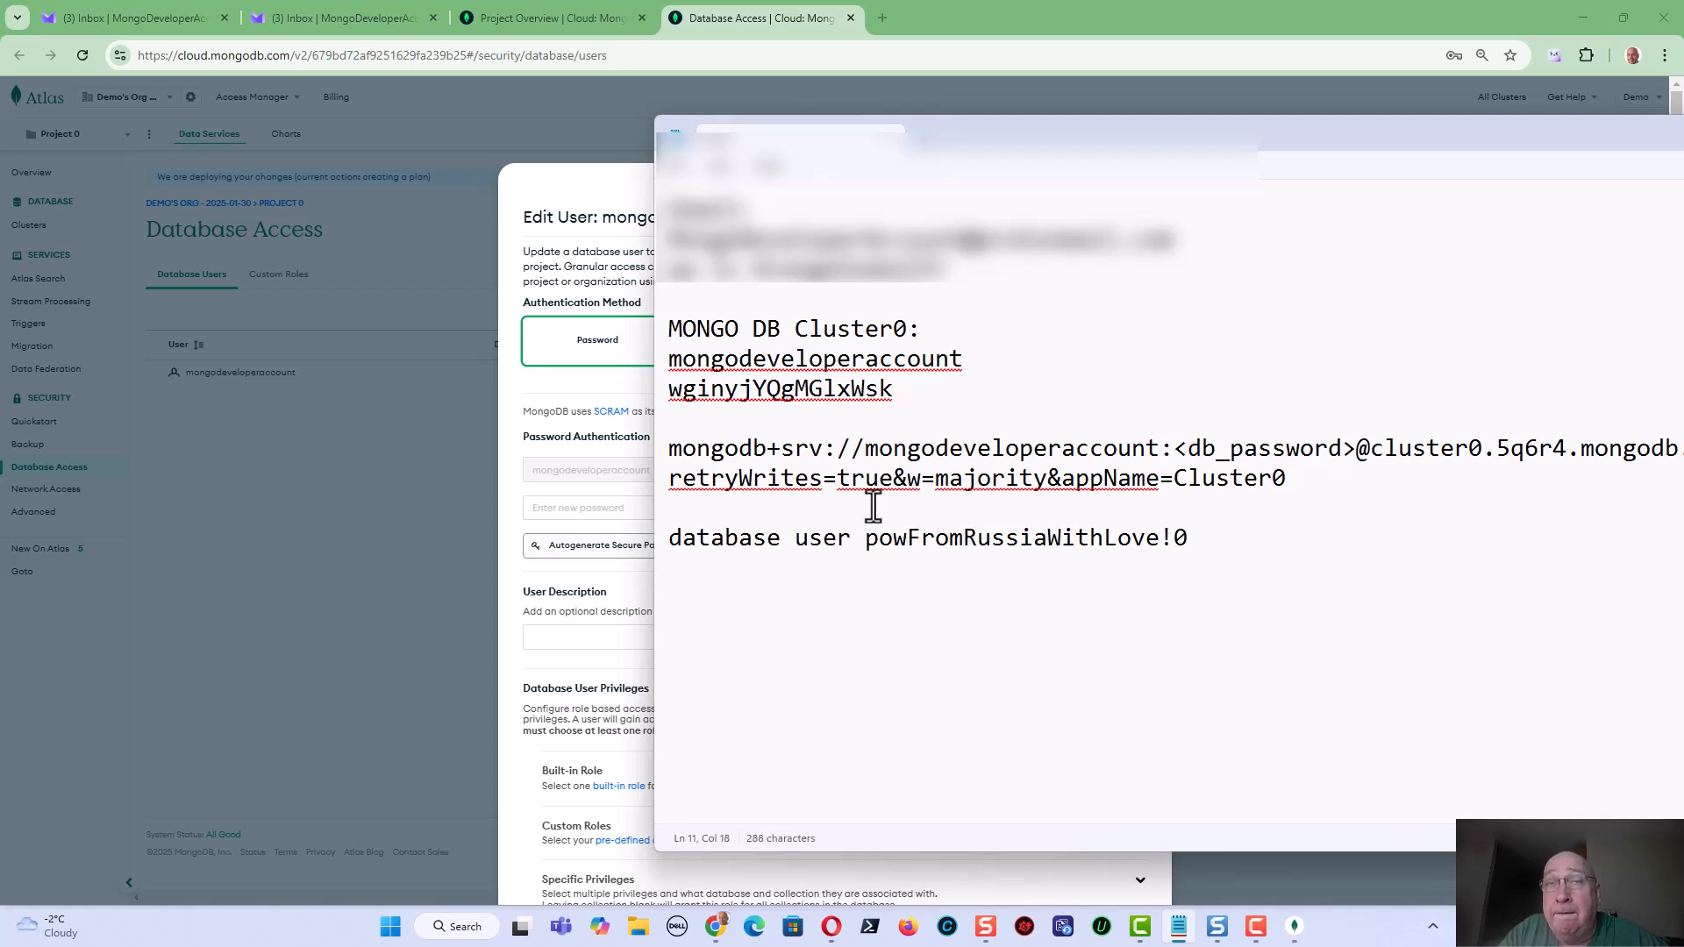
pyautogui.press('BackSpace')
pyautogui.press('BackSpace')
pyautogui.write('w:')
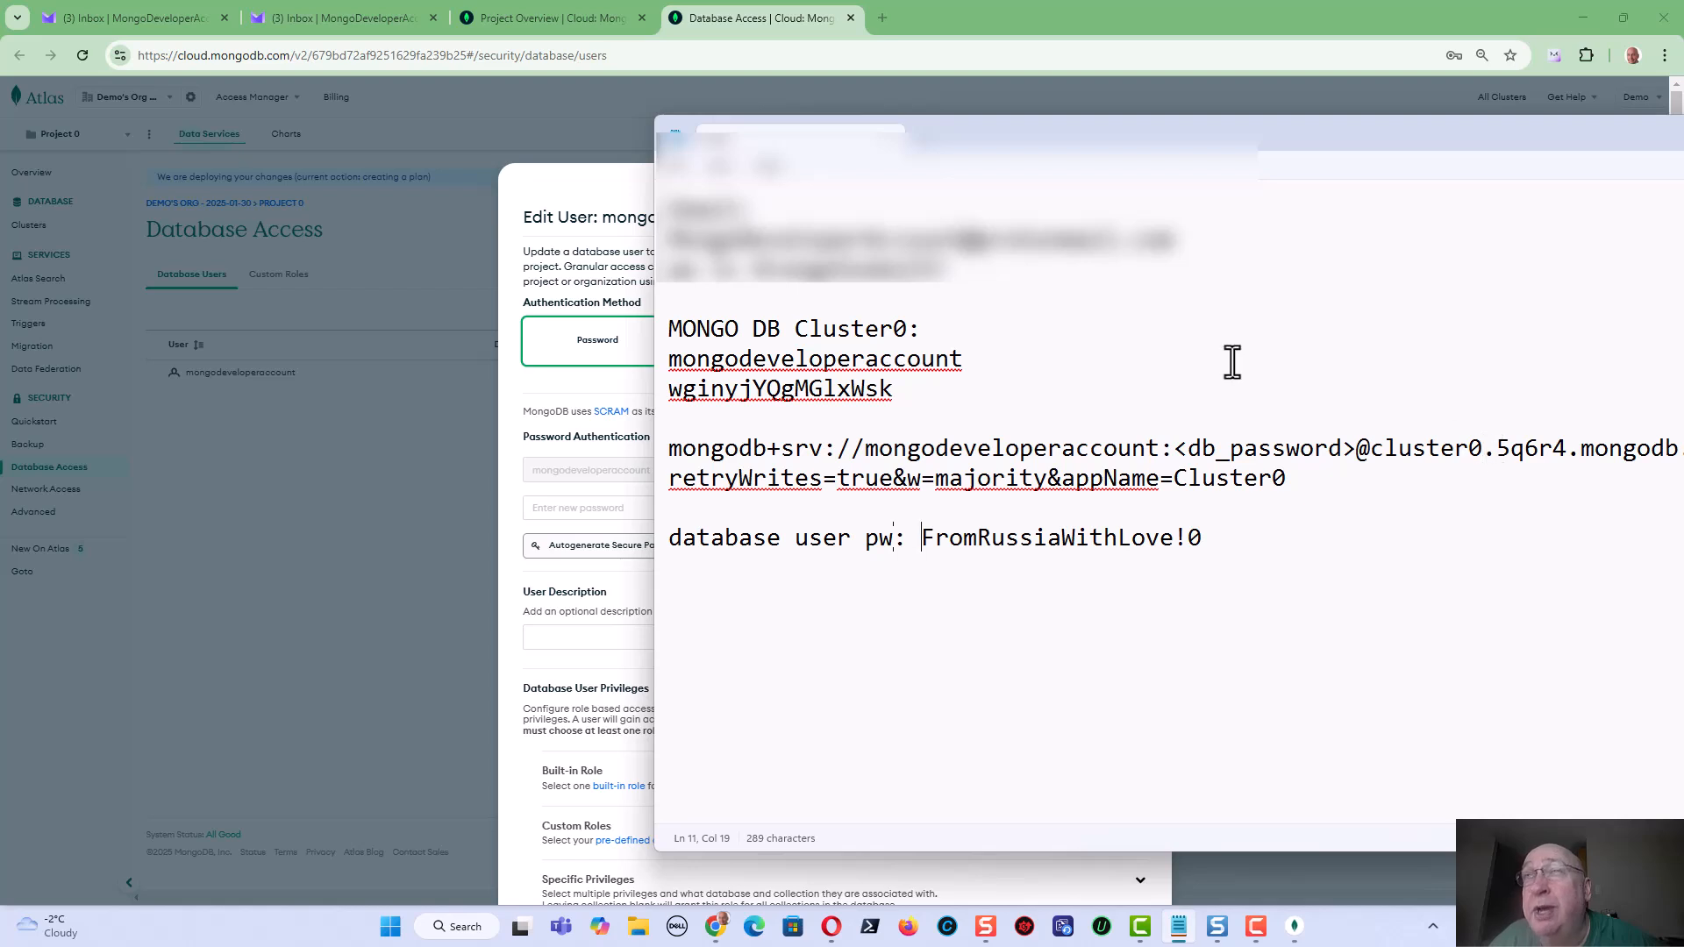
# Replace the connection string's <db_password> placeholder with the new password
pyautogui.moveTo(650, 329); pyautogui.dragTo(157, 329)
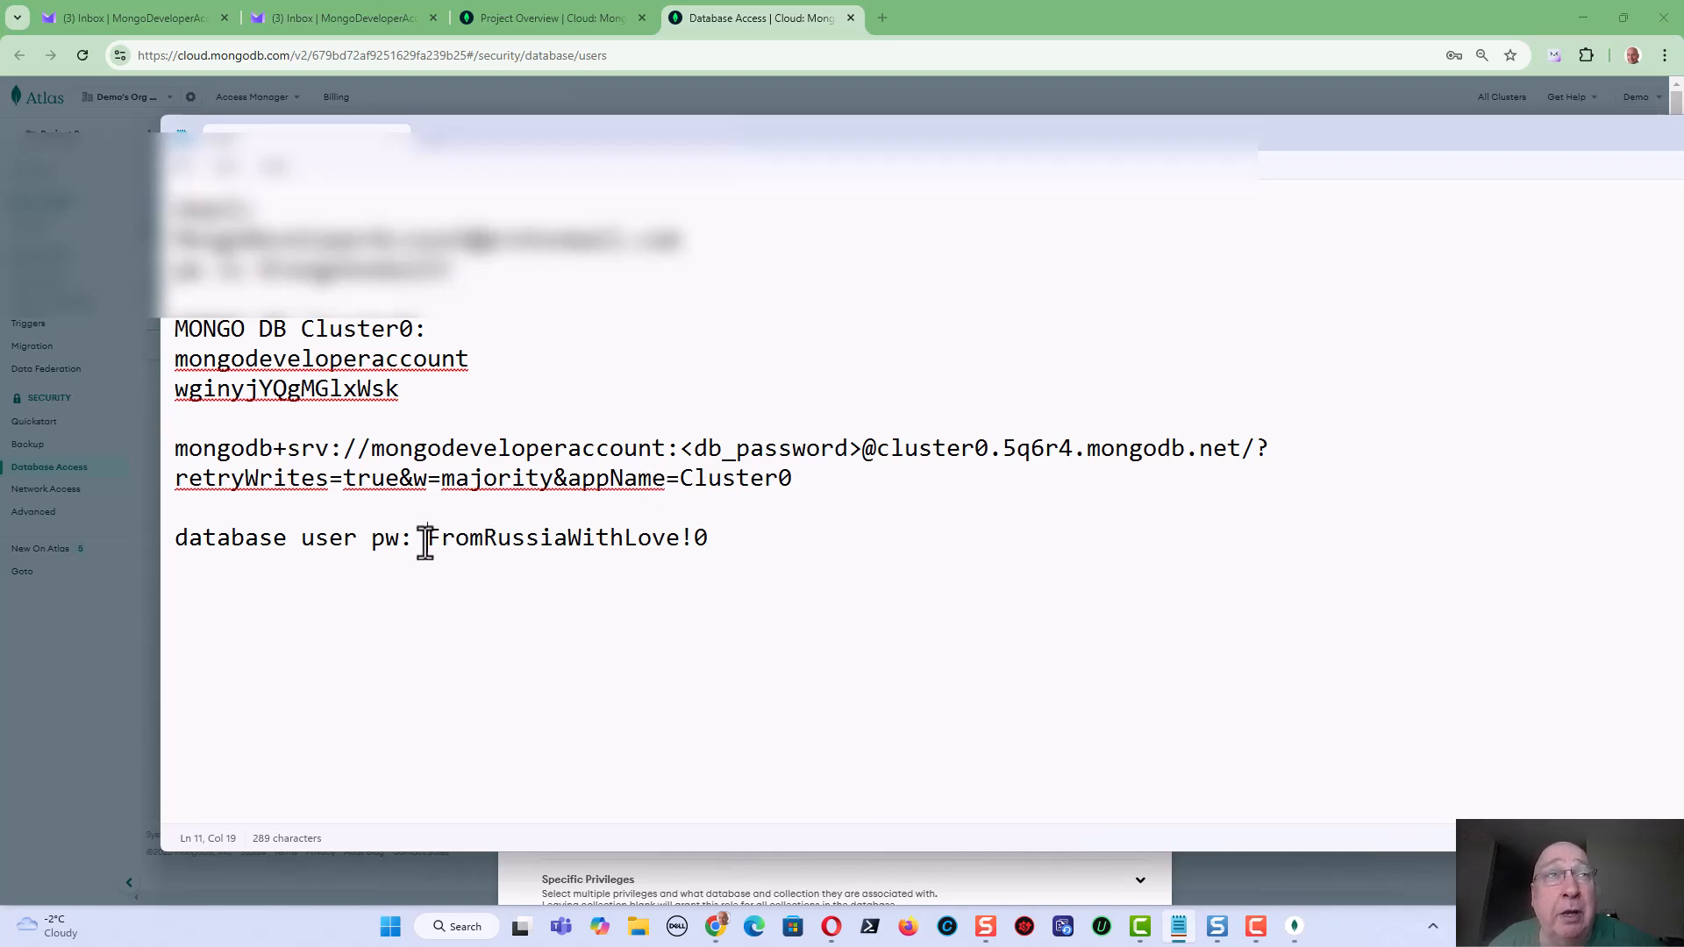
pyautogui.moveTo(425, 539); pyautogui.dragTo(701, 549)
pyautogui.rightClick(702, 550)
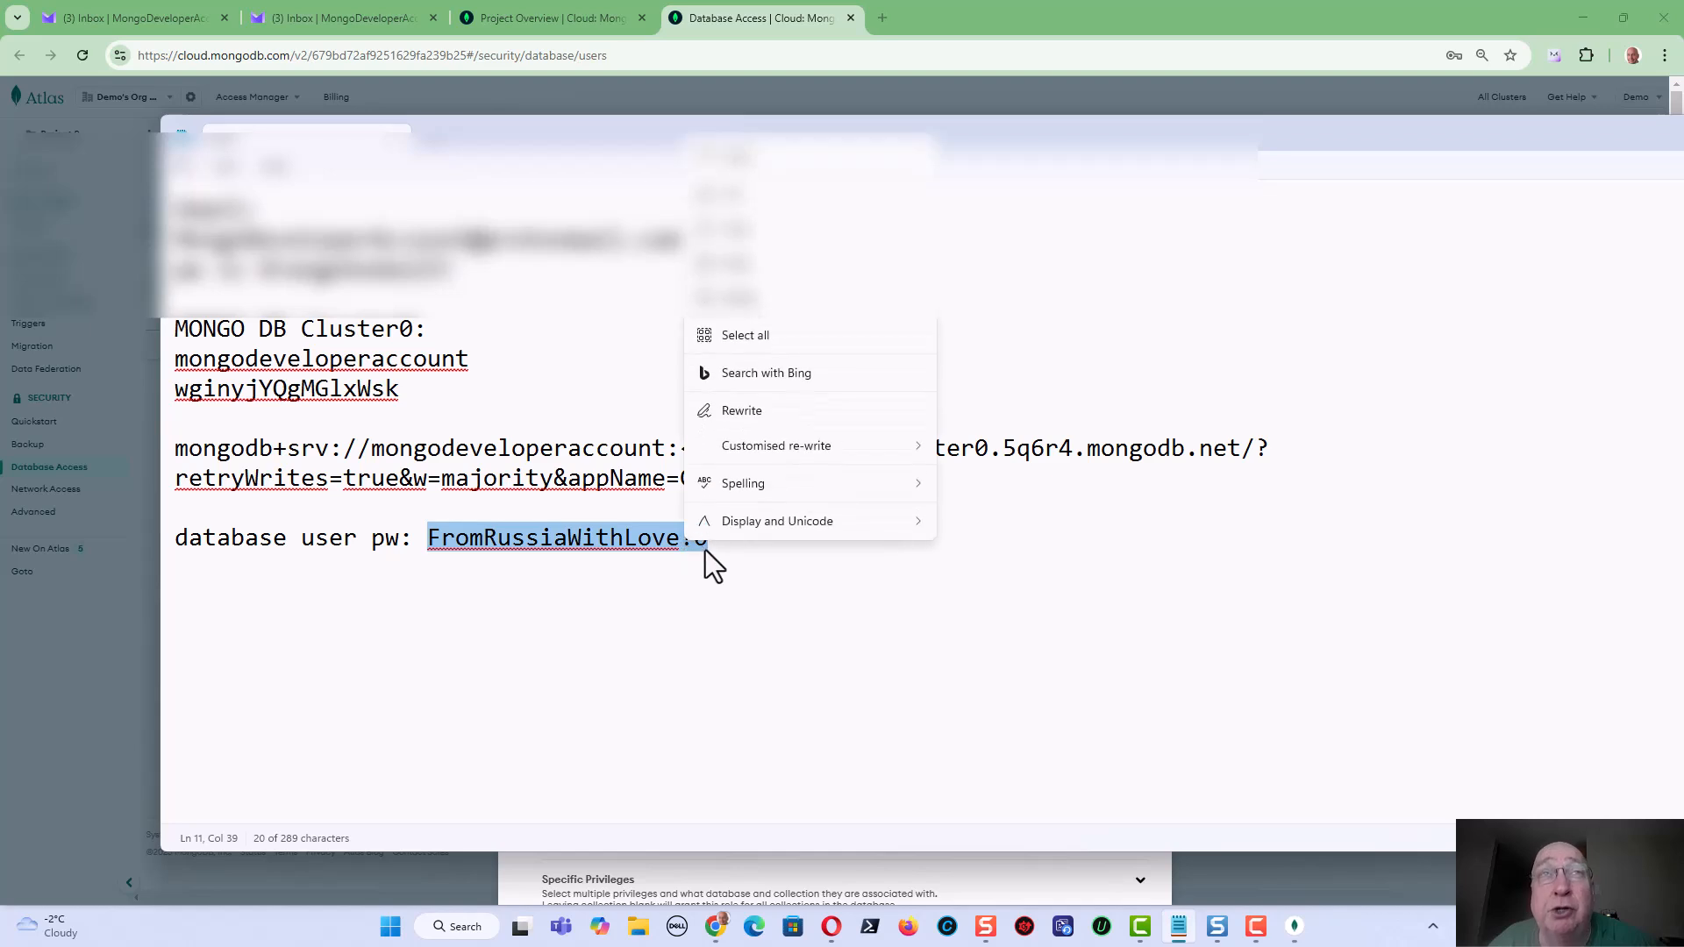
pyautogui.click(732, 226)
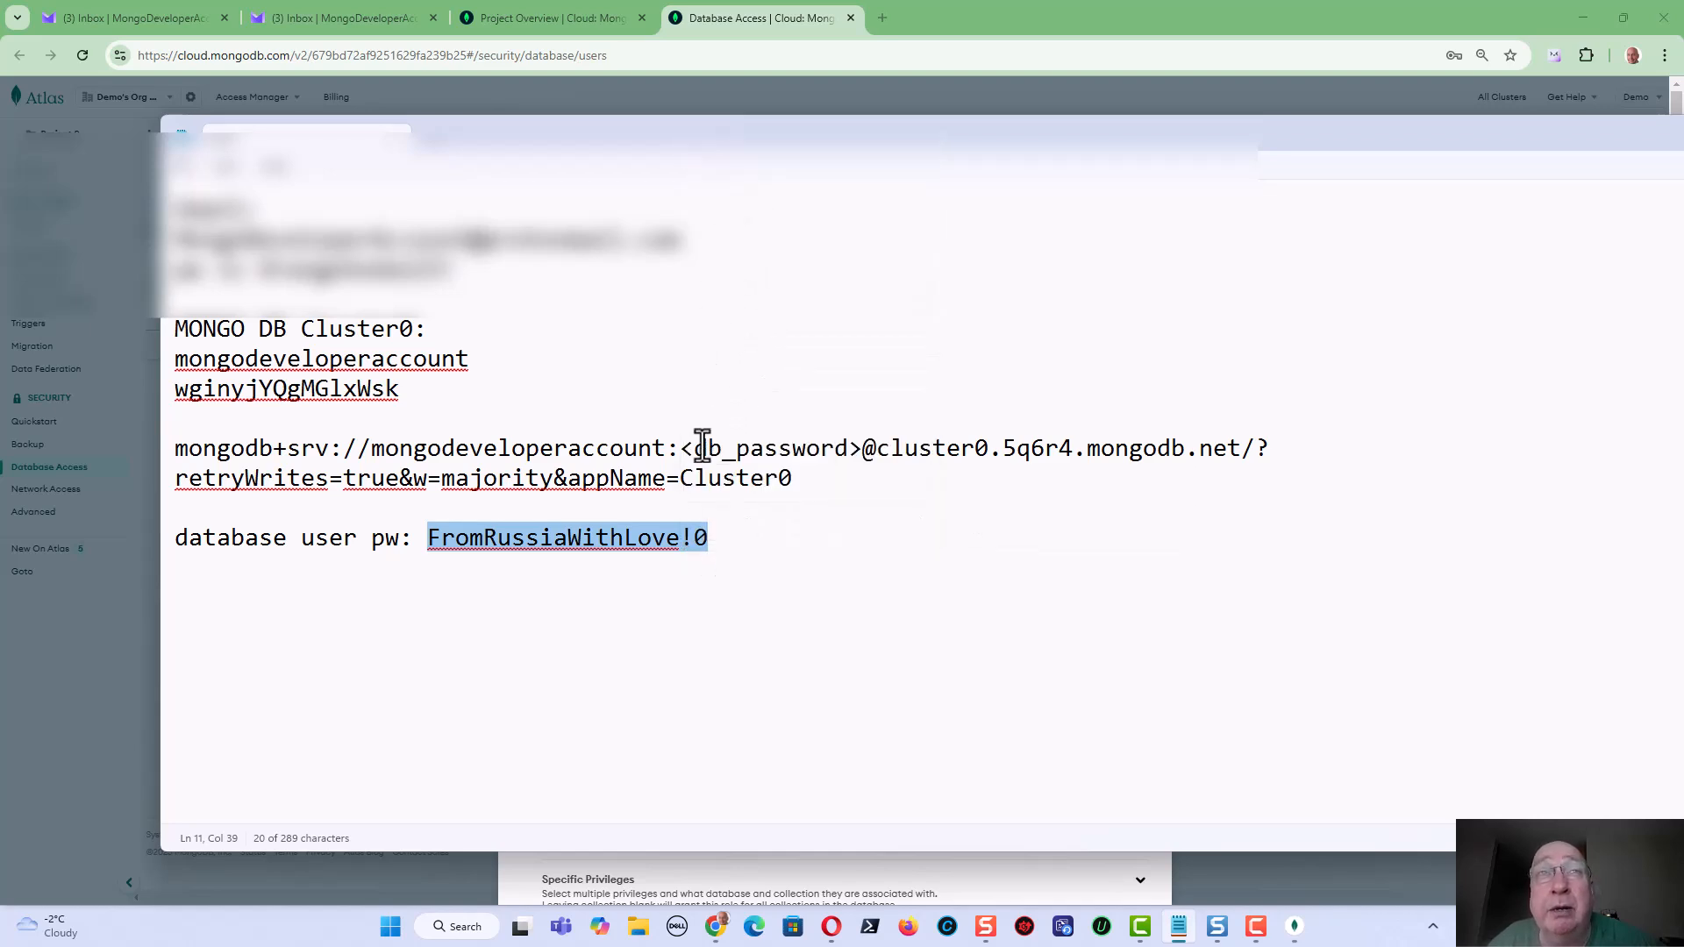
pyautogui.moveTo(694, 448); pyautogui.dragTo(858, 462)
pyautogui.press('BackSpace')
pyautogui.press('BackSpace')
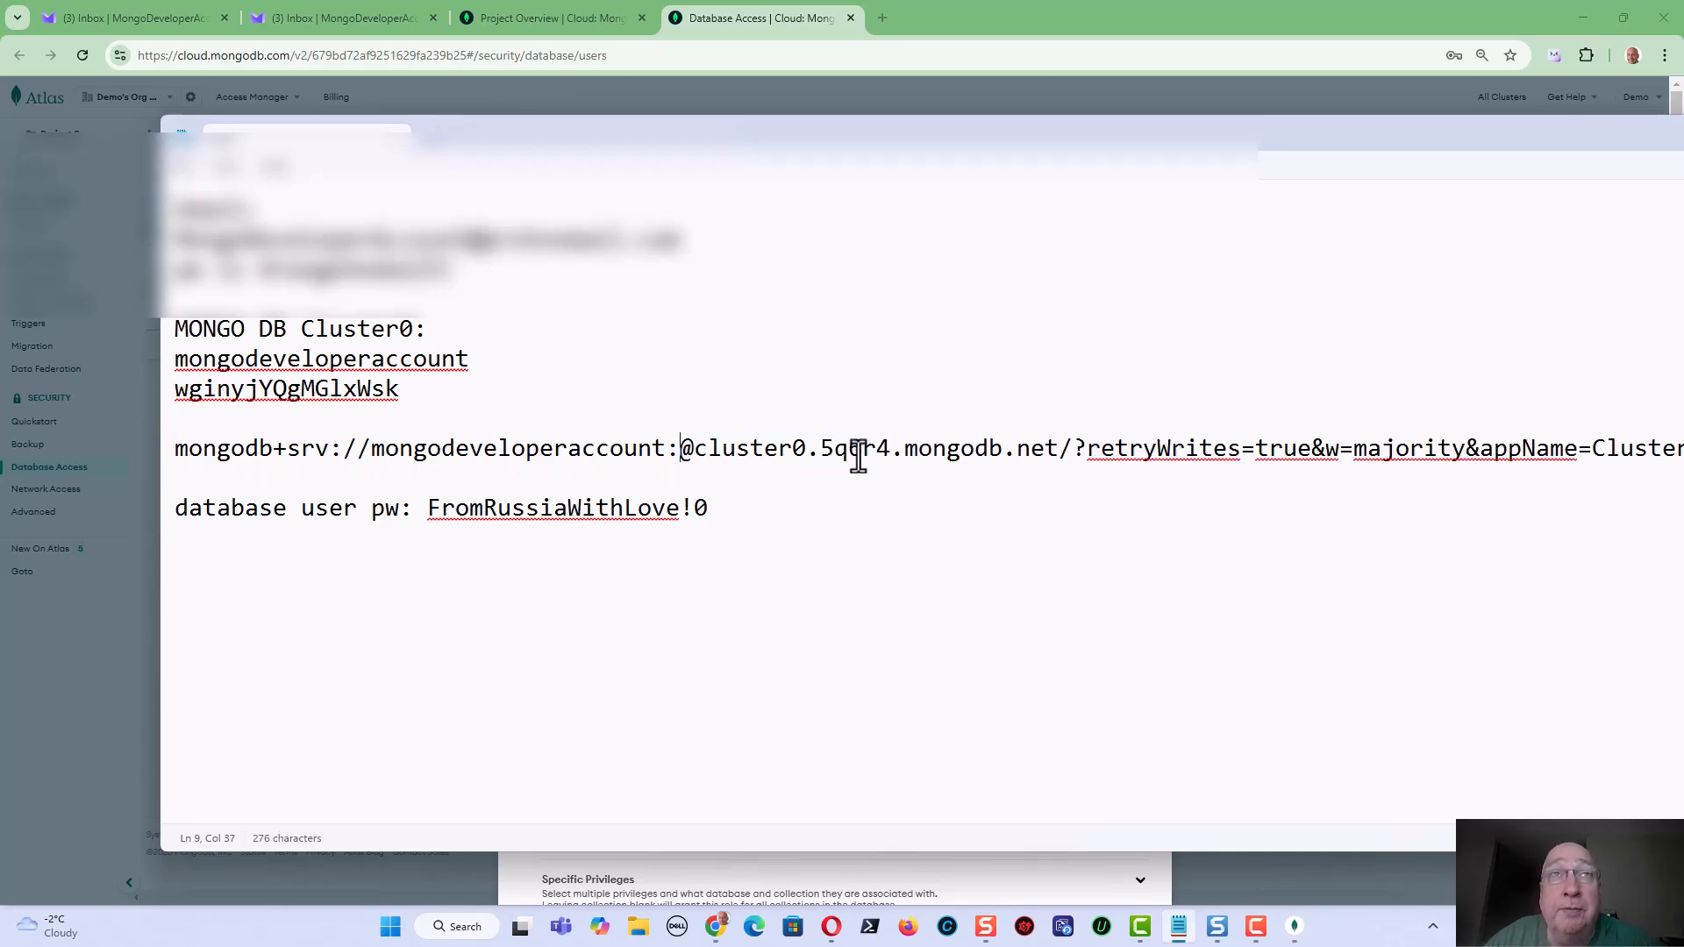
pyautogui.hotkey('ctrl', 'v')
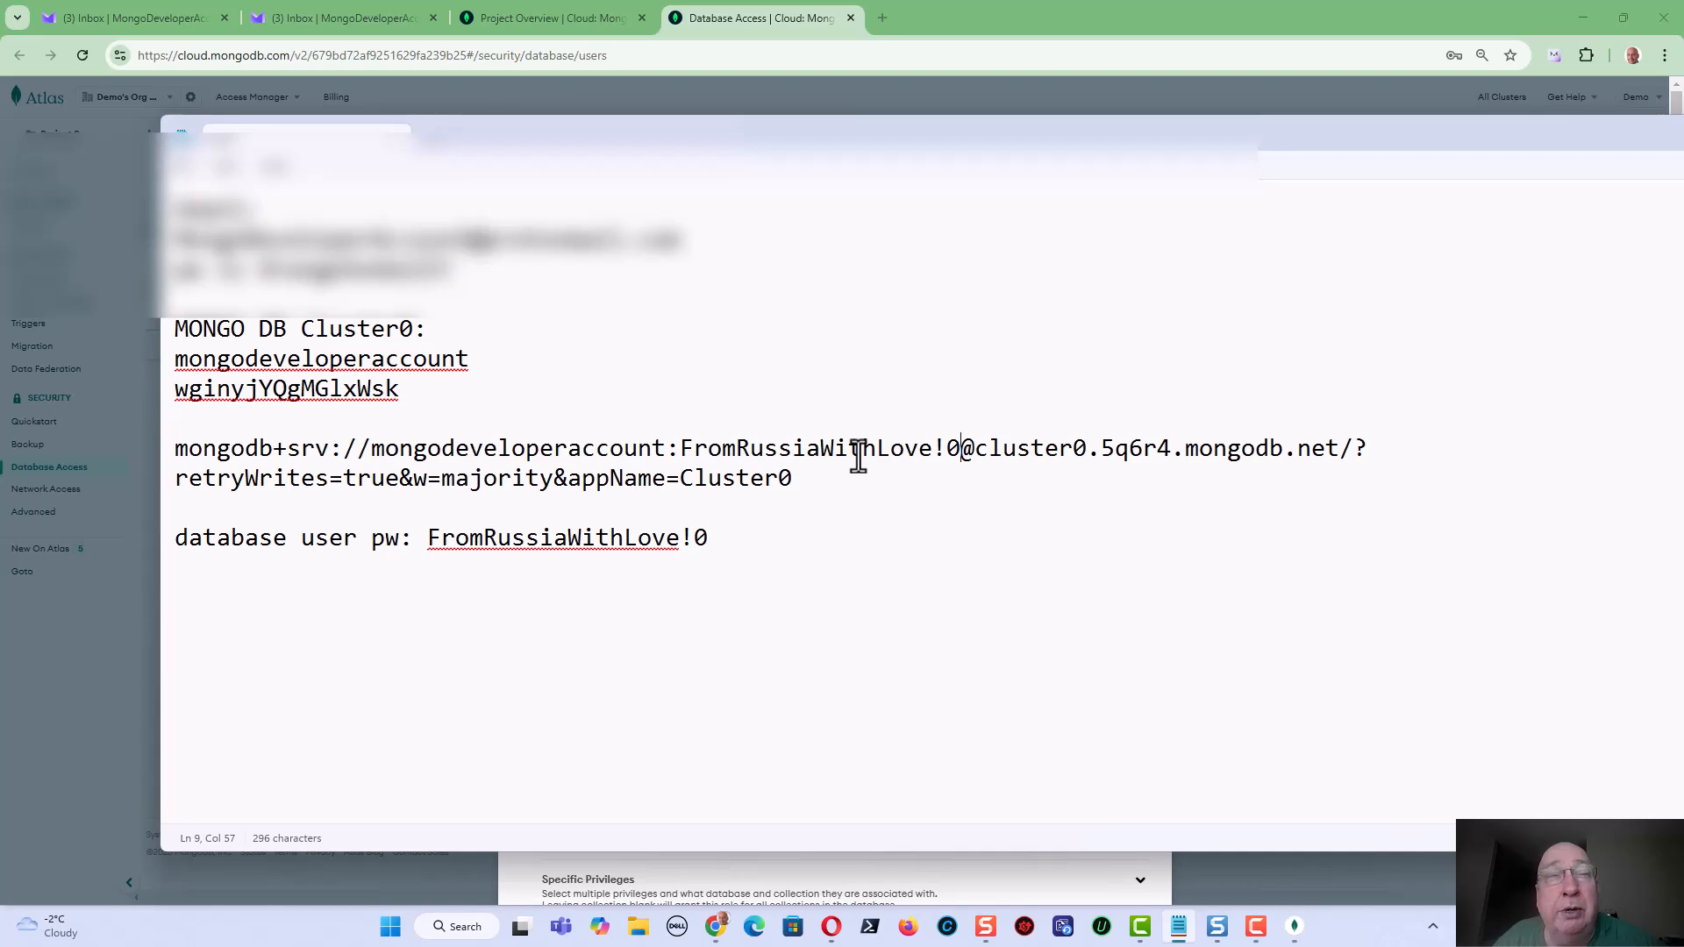
pyautogui.hotkey('alt', 'Tab')
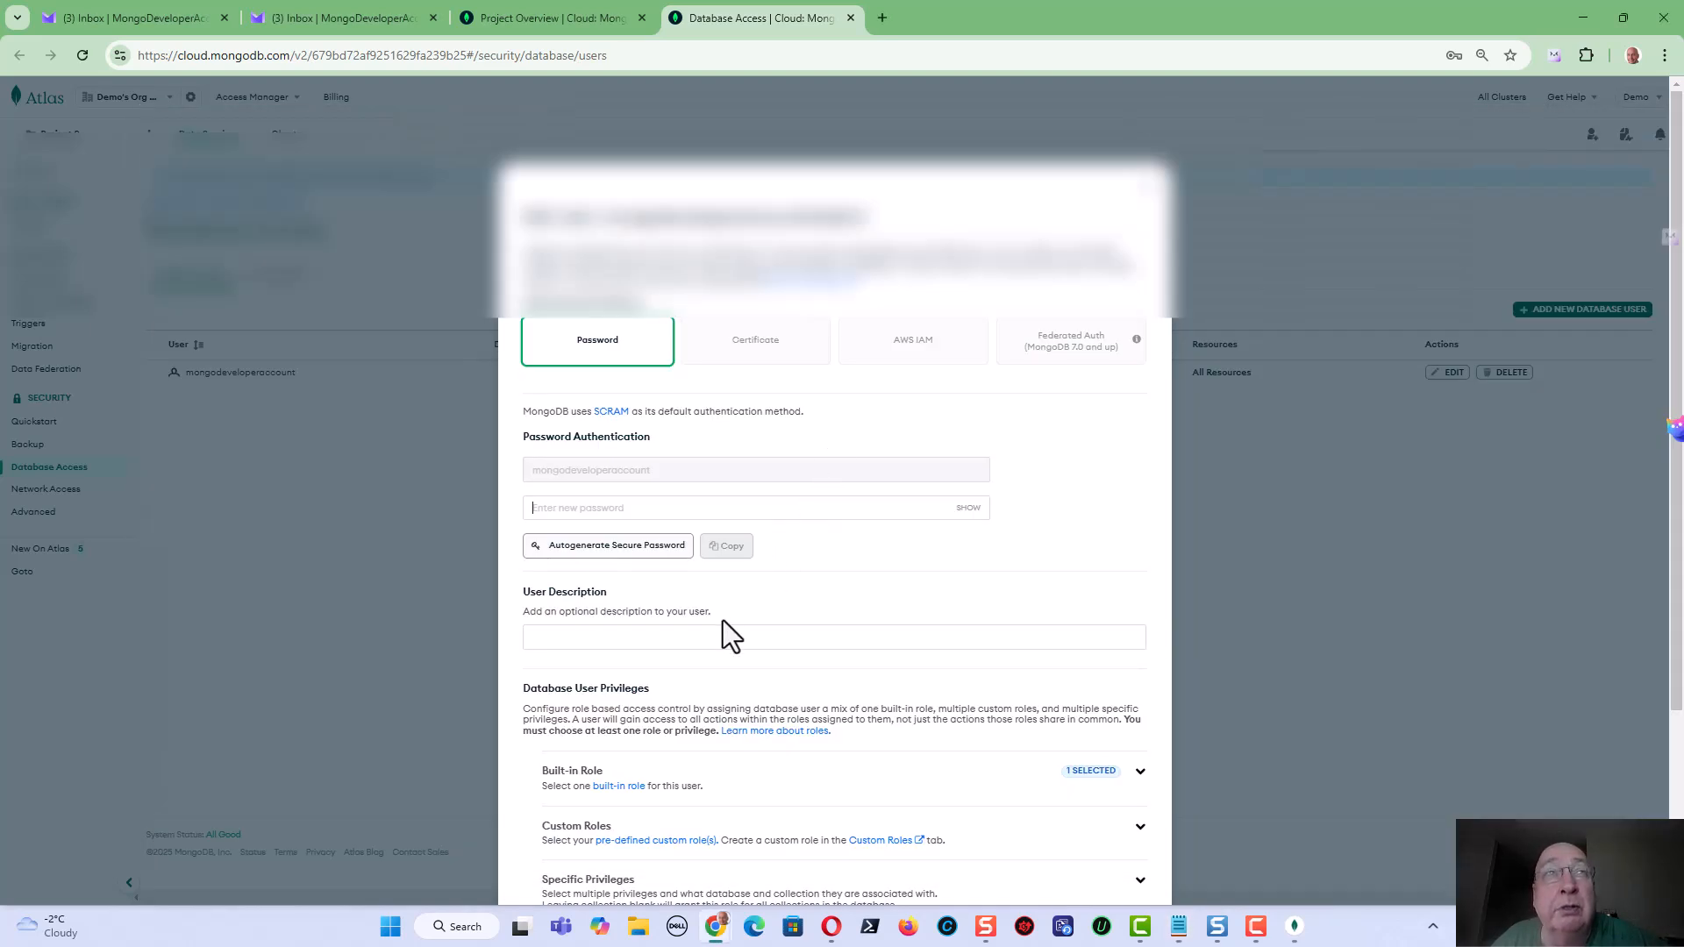
# Paste the new password into Atlas's new password field and show it in plain text
pyautogui.click(624, 509)
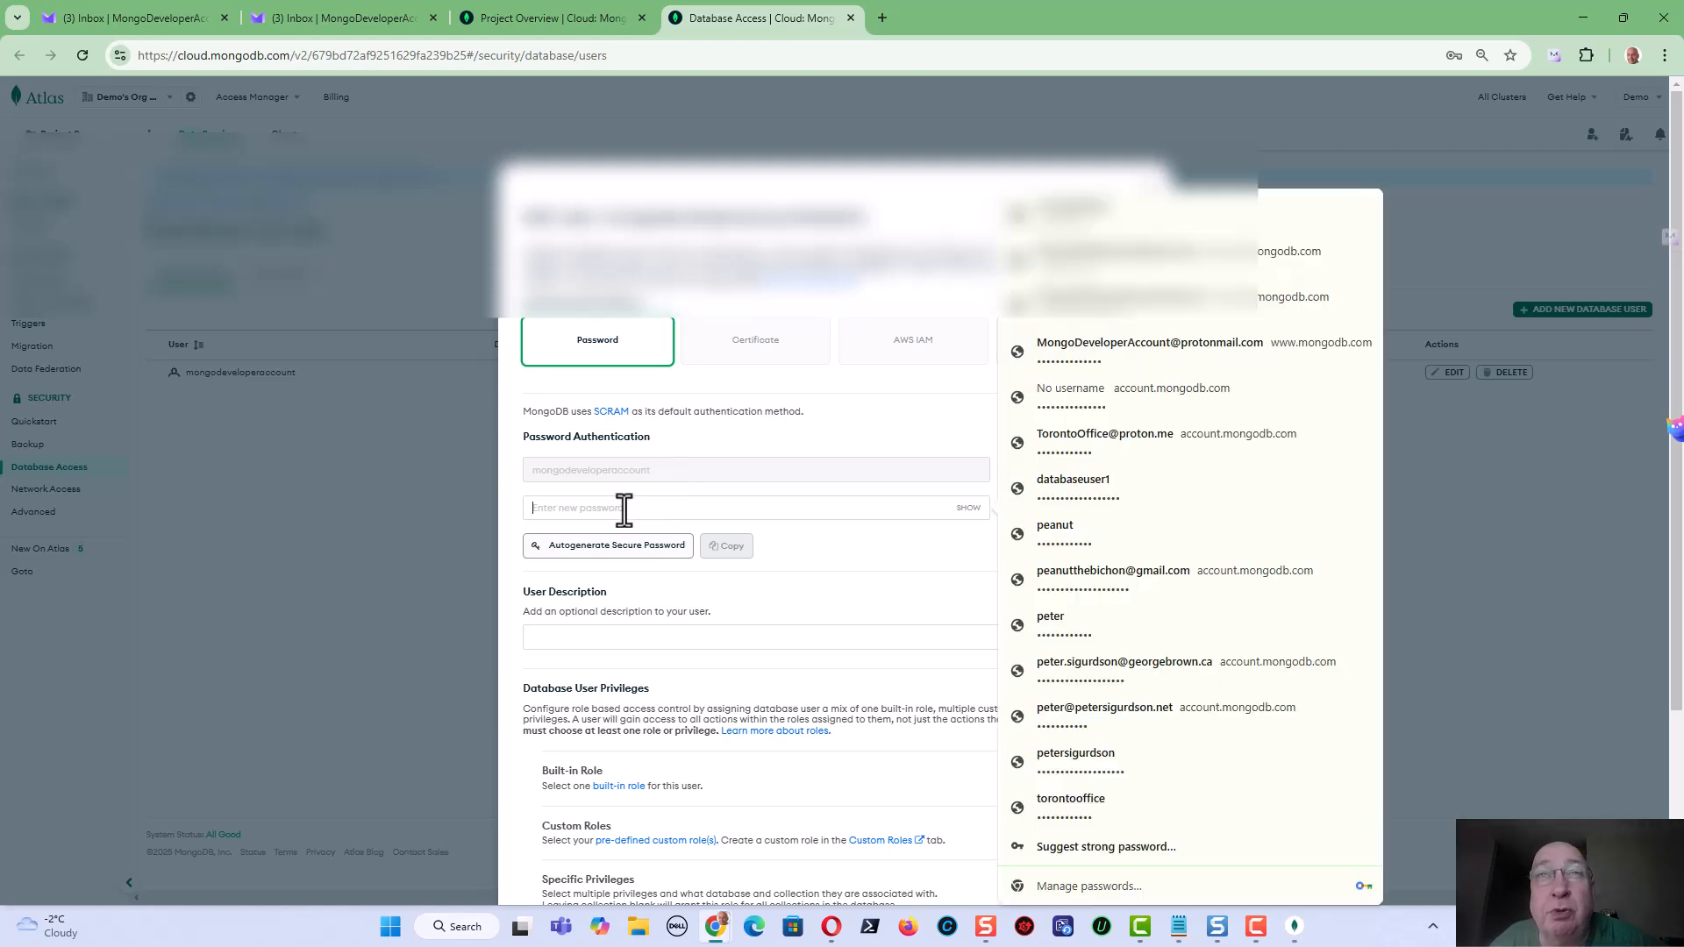
pyautogui.hotkey('ctrl', 'v')
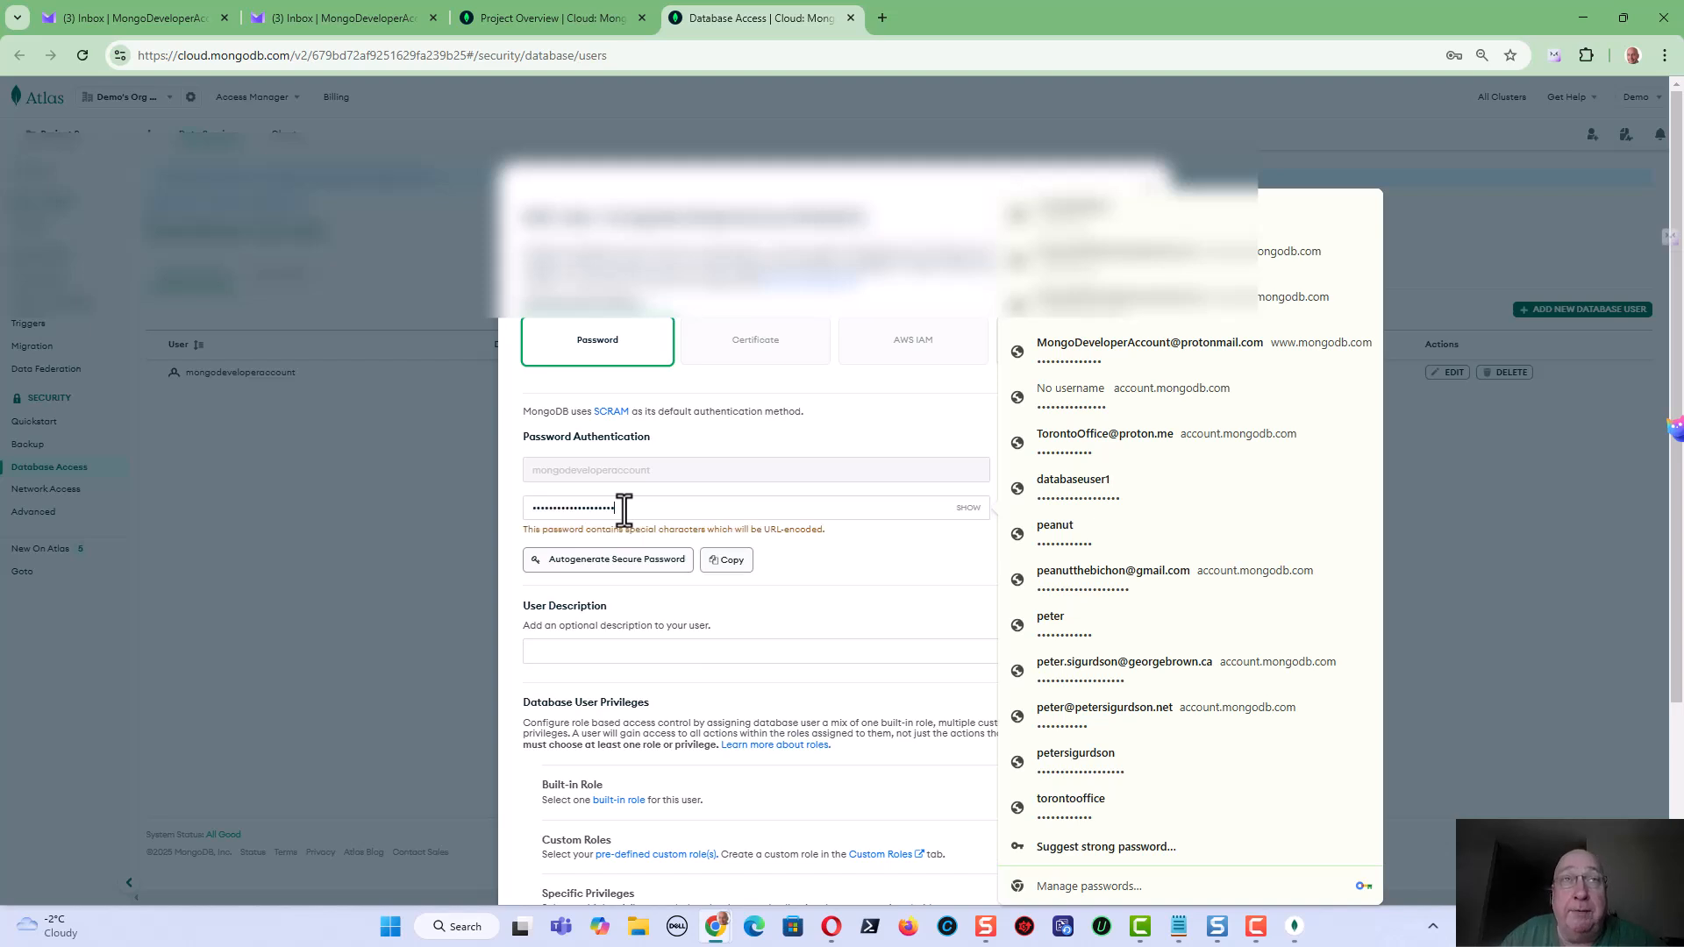
pyautogui.click(972, 510)
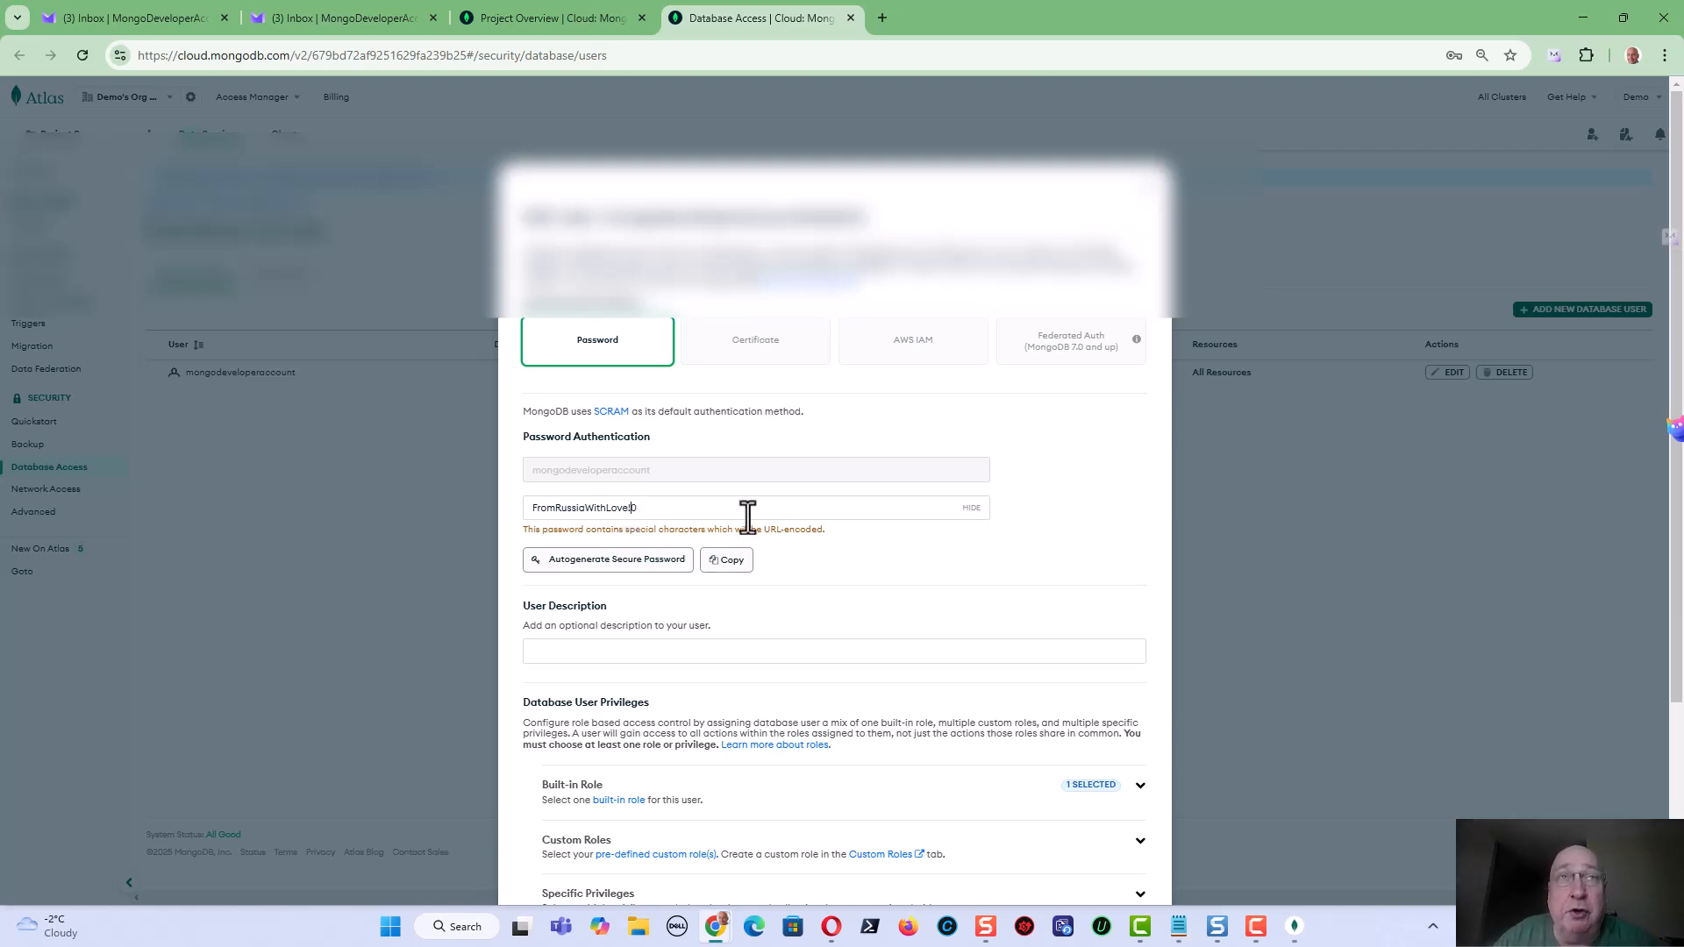
# Remove the '!' from the noted password and from the connection string's password
pyautogui.hotkey('alt', 'Tab')
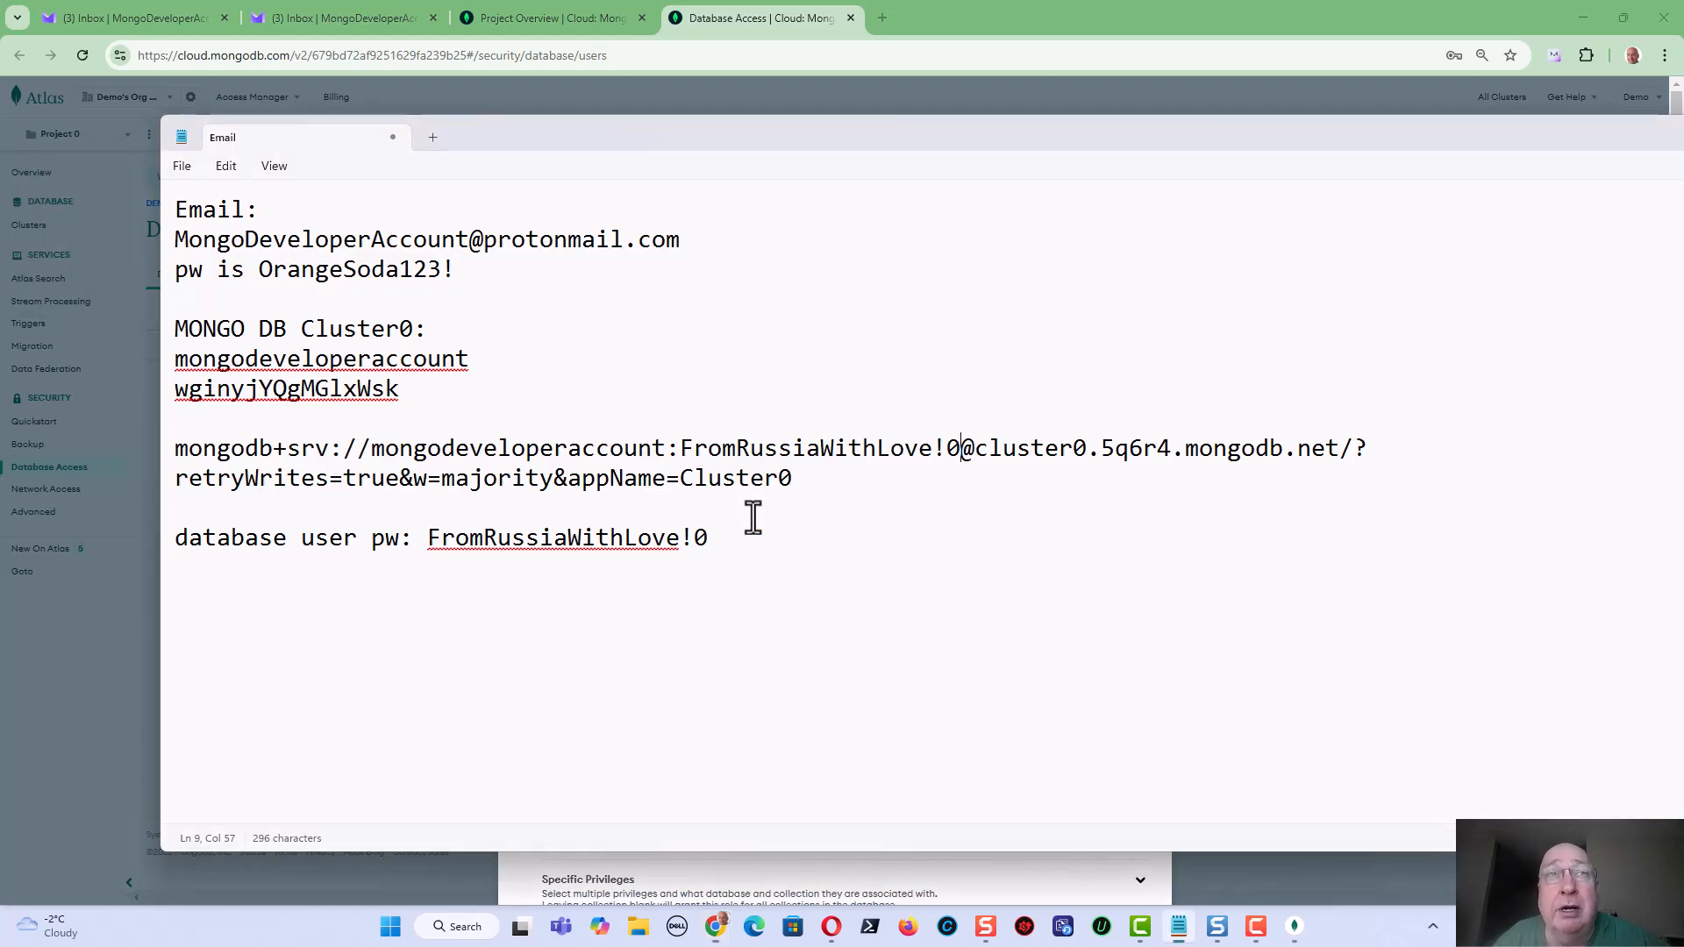
pyautogui.click(686, 539)
pyautogui.press('BackSpace')
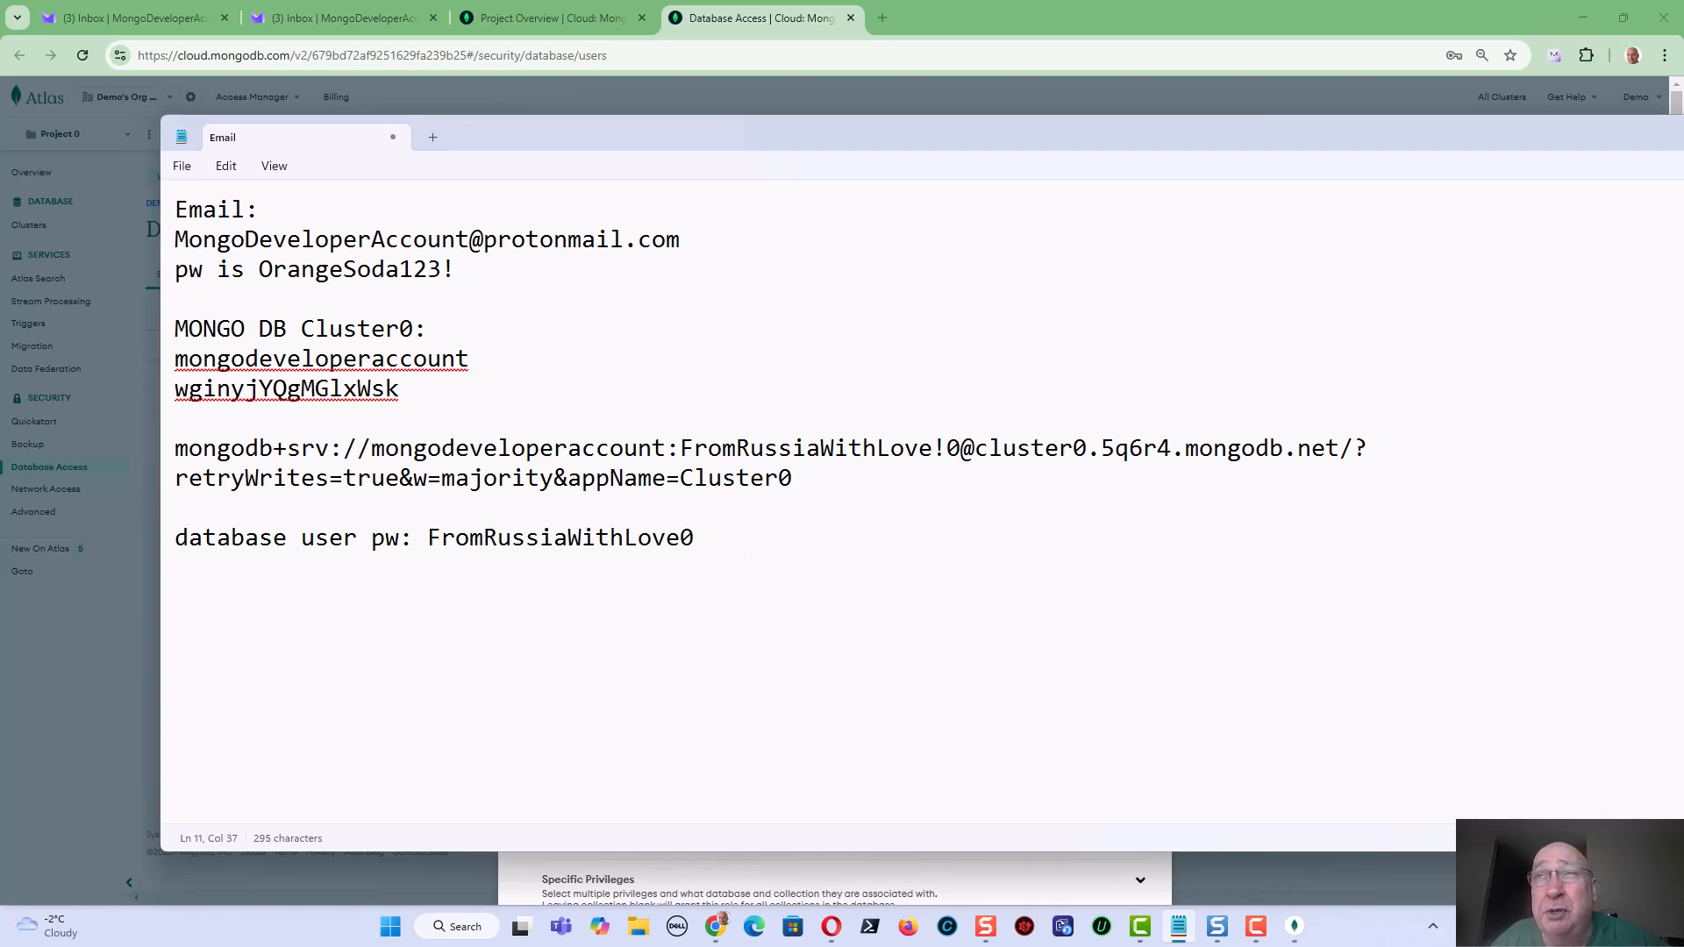
pyautogui.click(949, 447)
pyautogui.press('BackSpace')
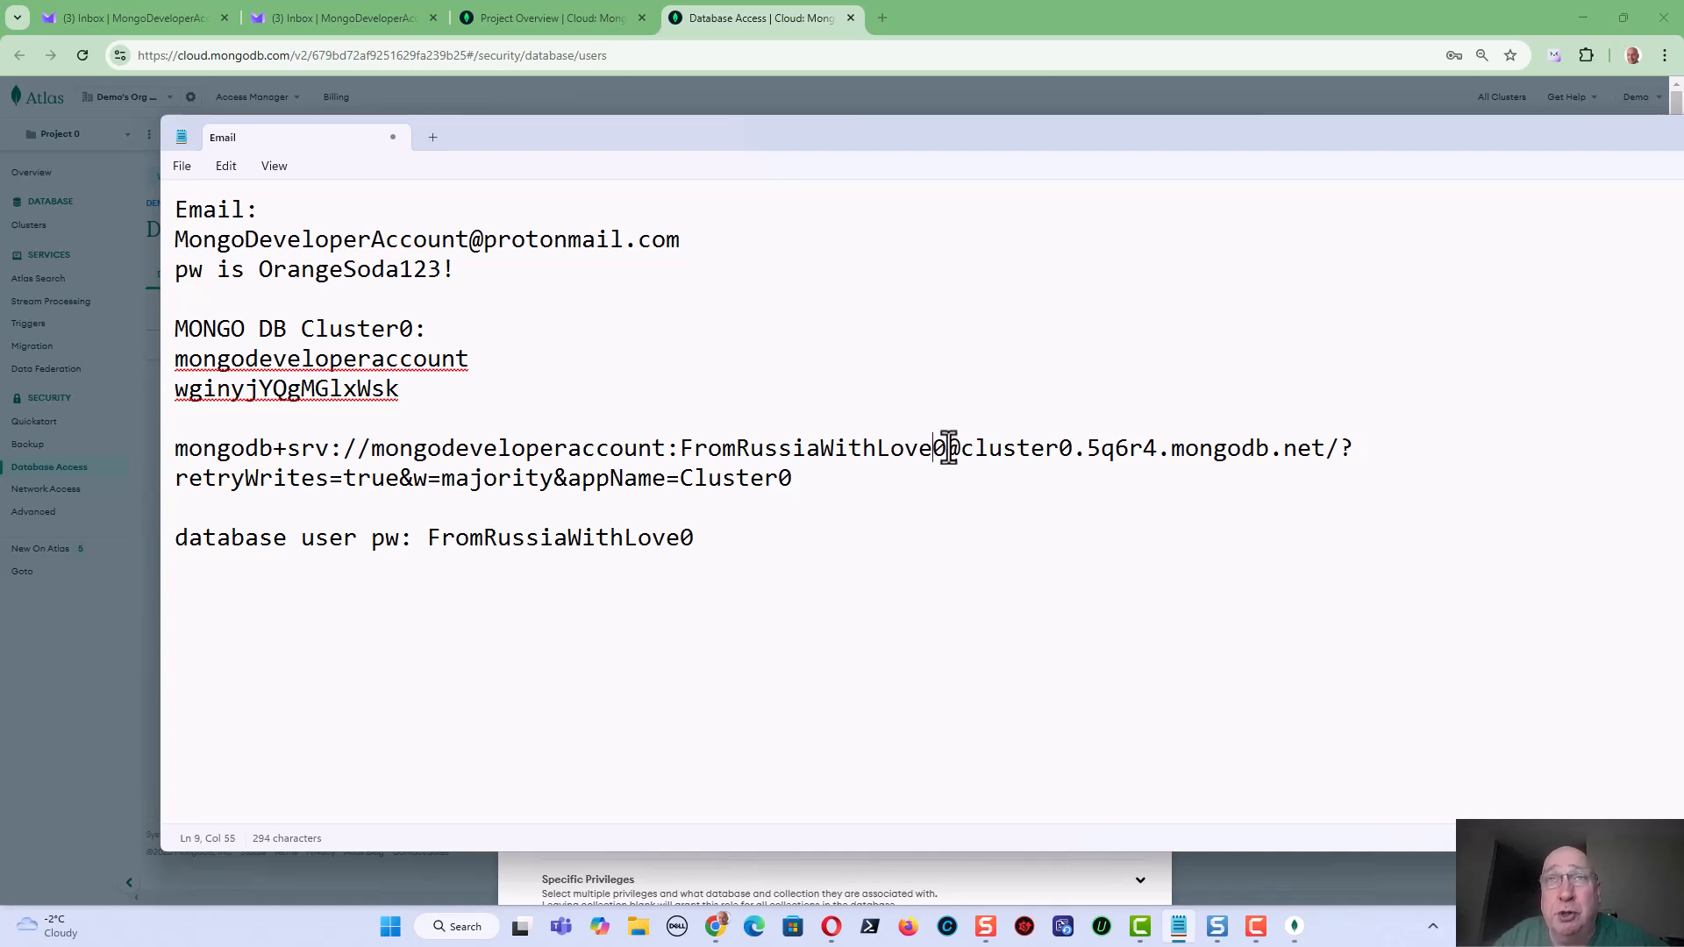
# Toggle the Atlas password visibility and copy the revised password
pyautogui.hotkey('alt', 'Tab')
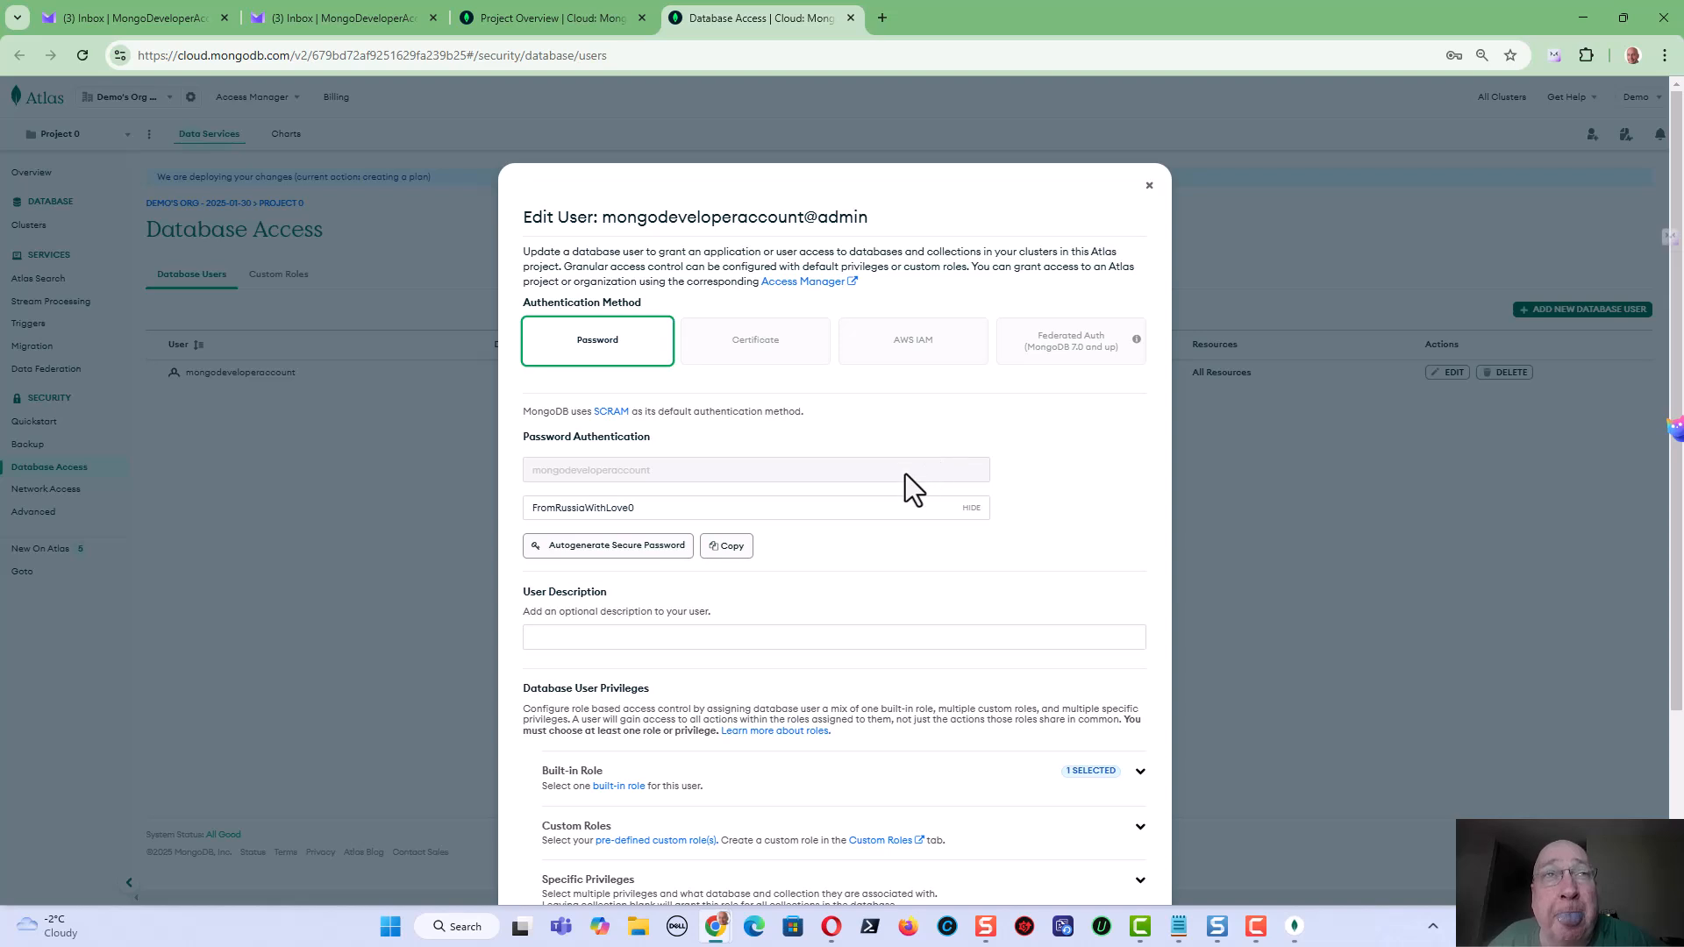
pyautogui.click(969, 510)
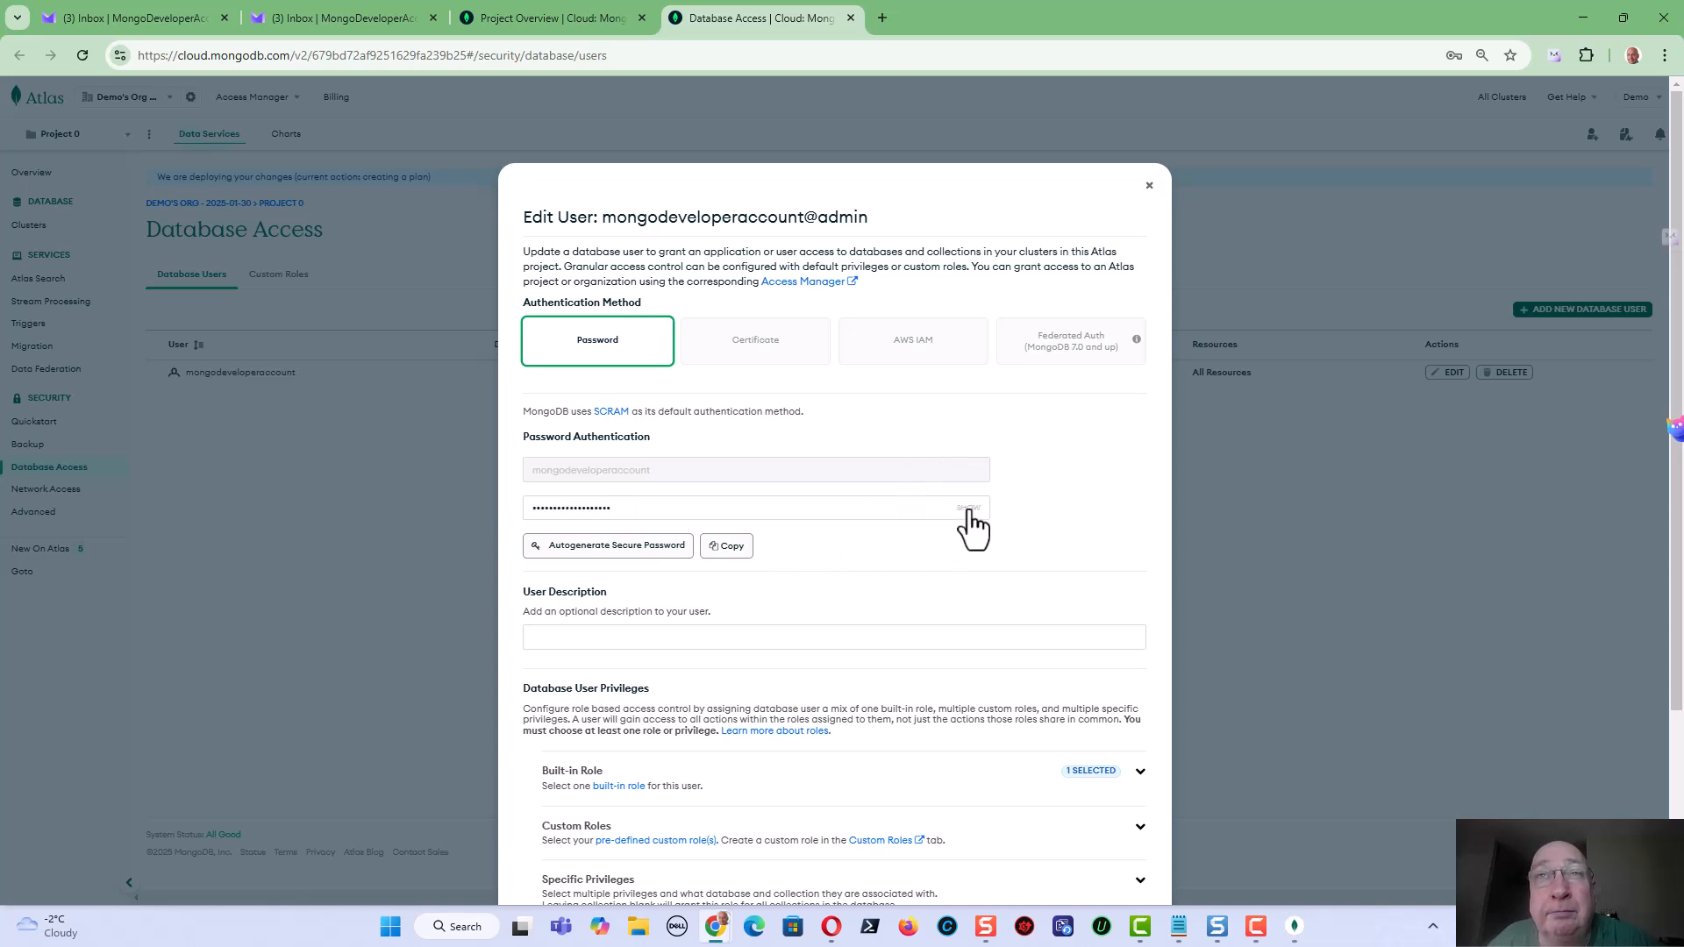
pyautogui.click(970, 510)
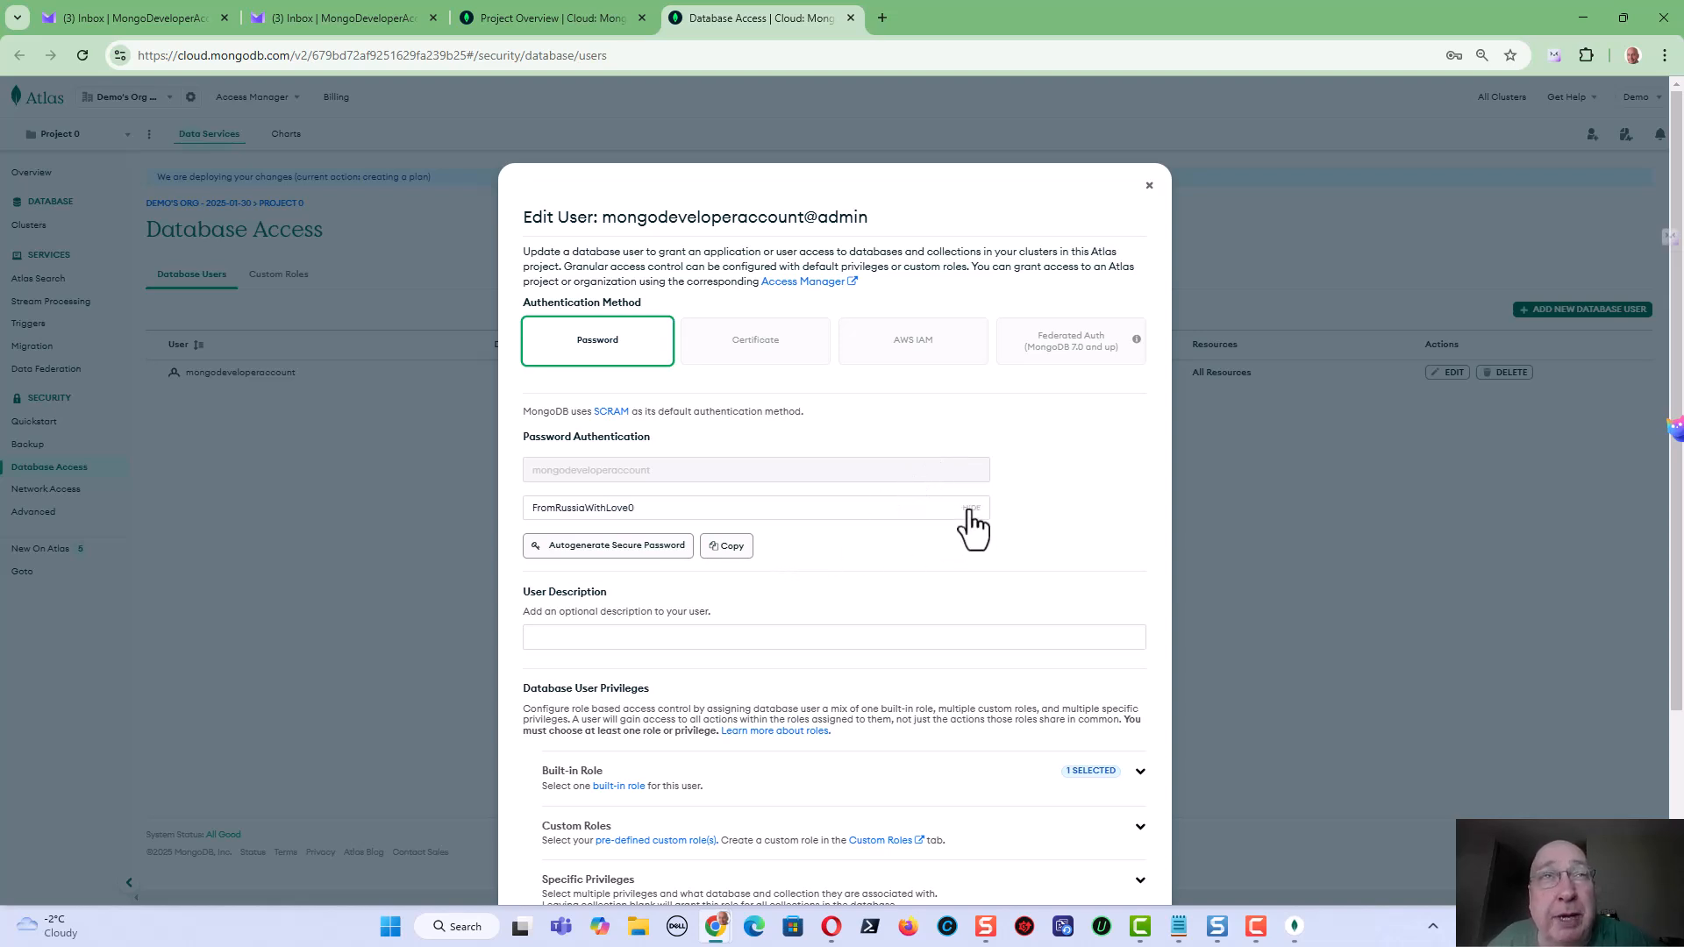
pyautogui.click(719, 548)
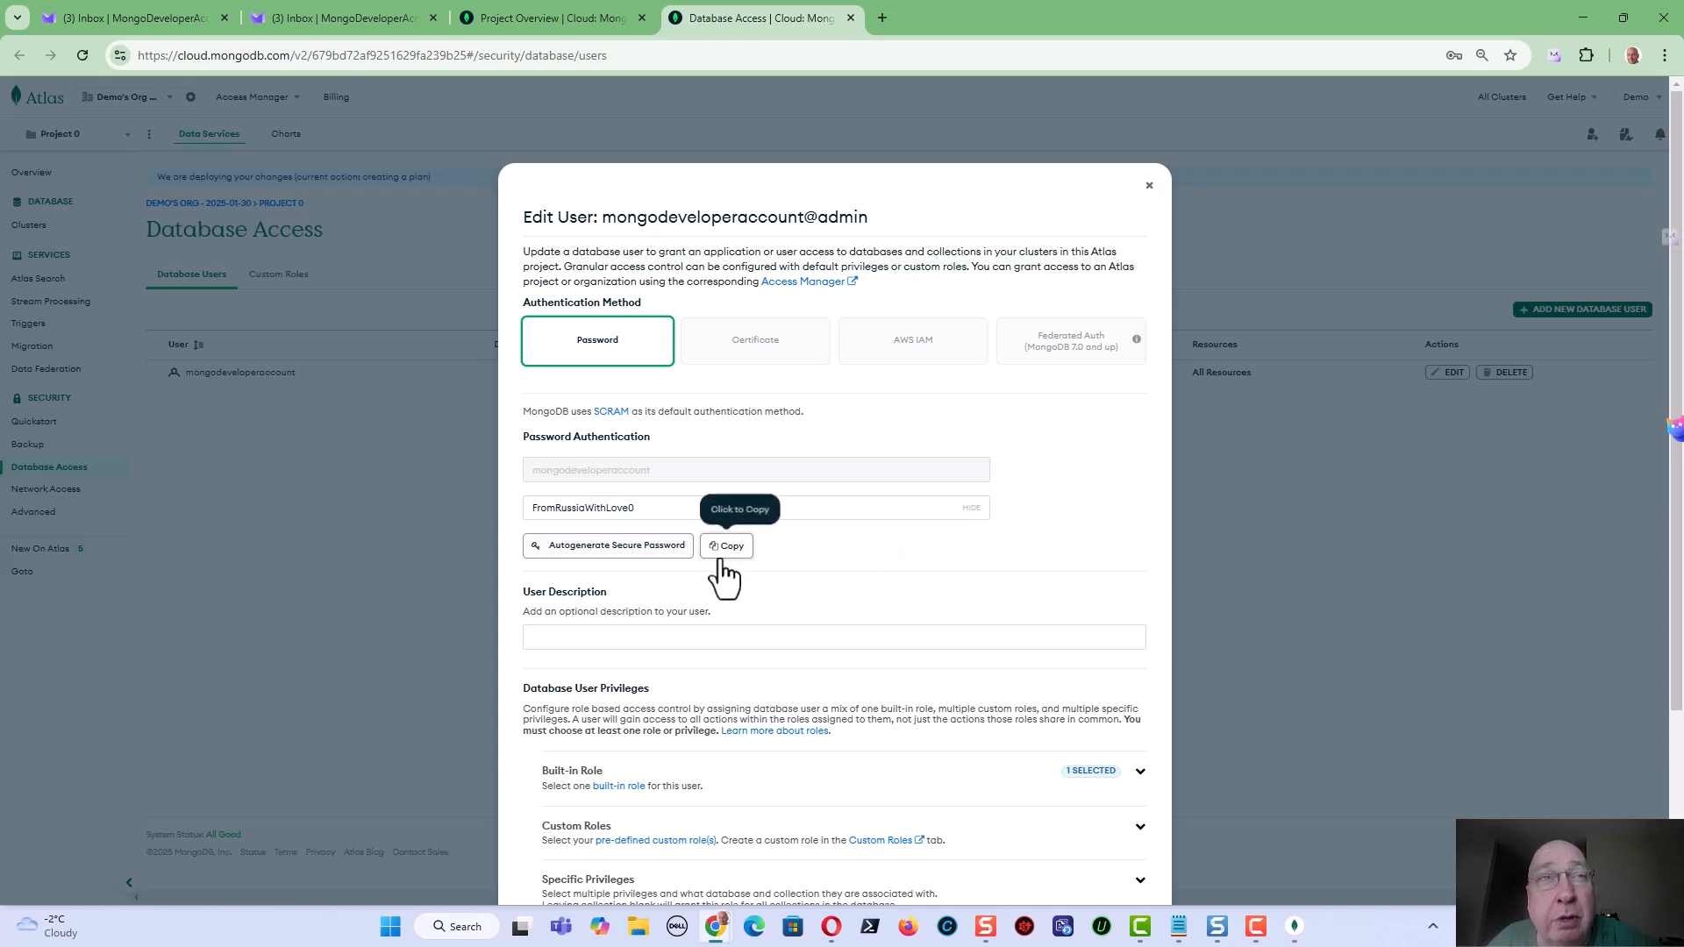
# Save the database user's new password and let Chrome store it
pyautogui.scroll(-3, 703, 640)
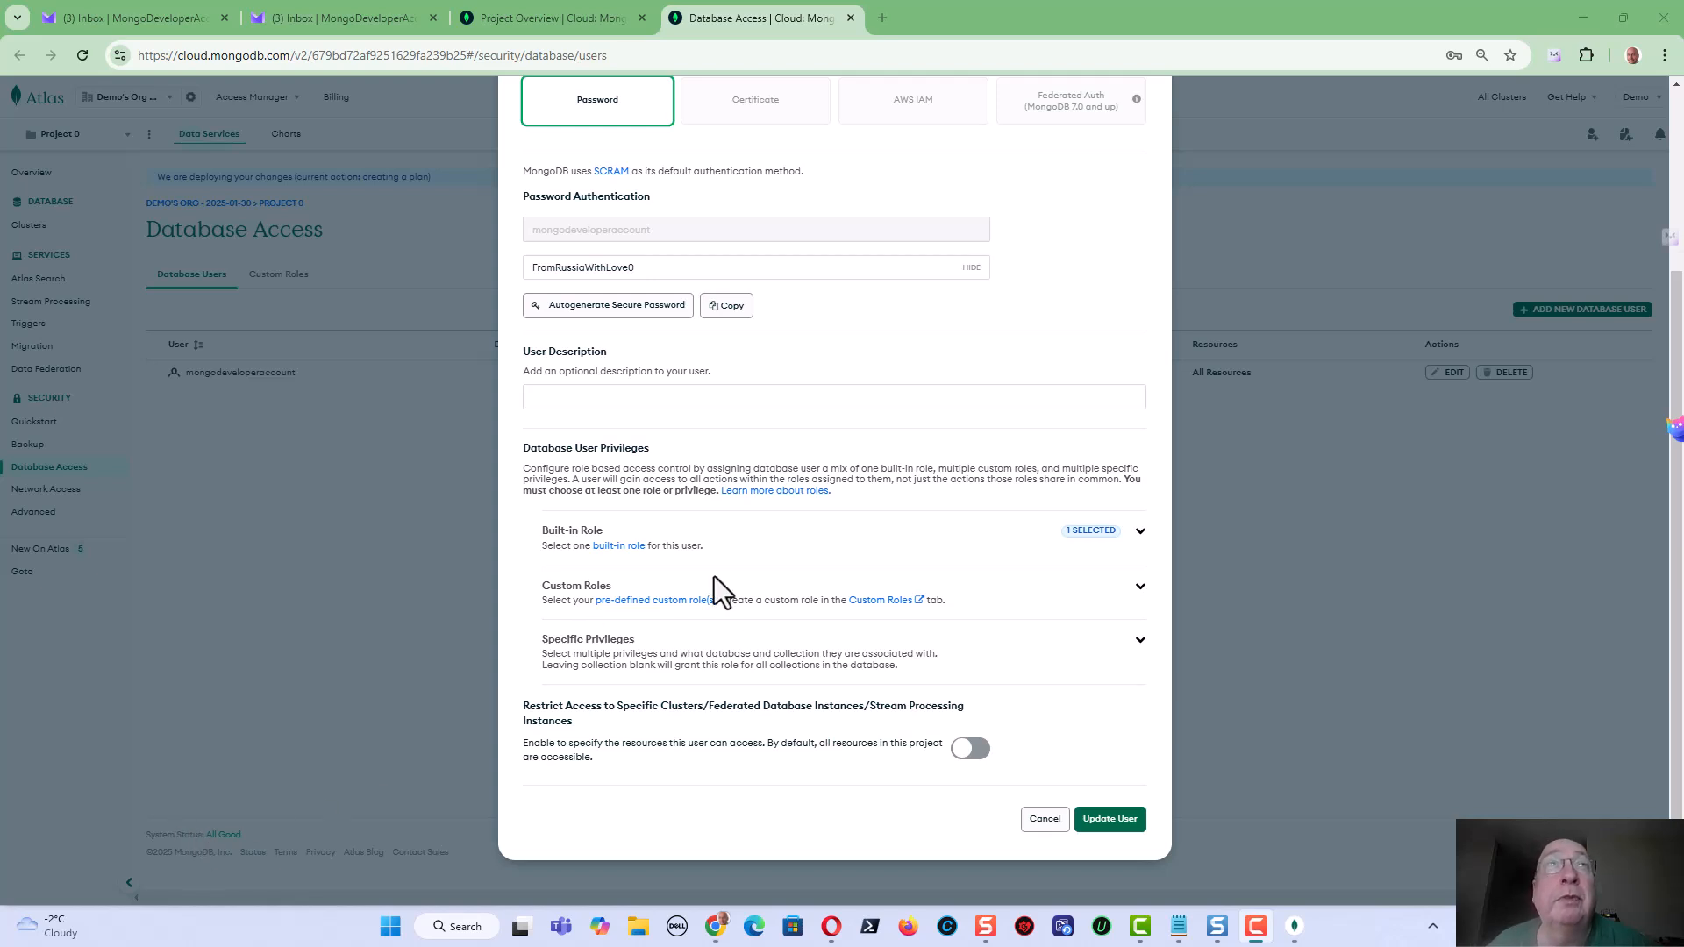
pyautogui.scroll(3, 714, 577)
pyautogui.scroll(-3, 728, 583)
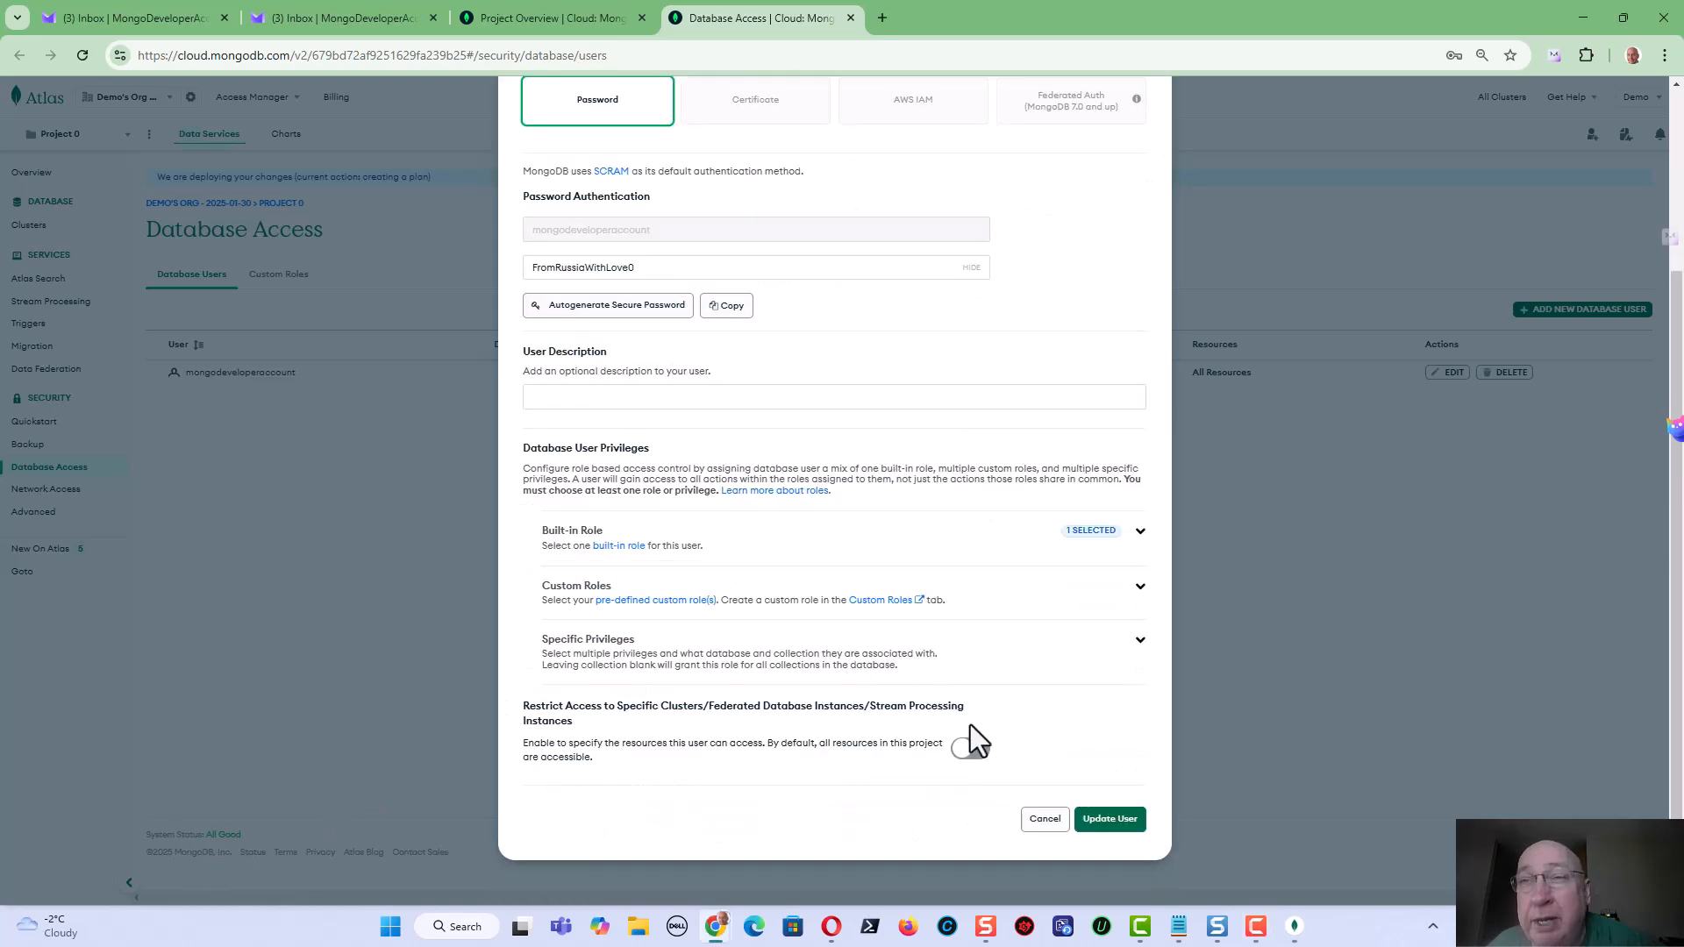
pyautogui.click(1109, 819)
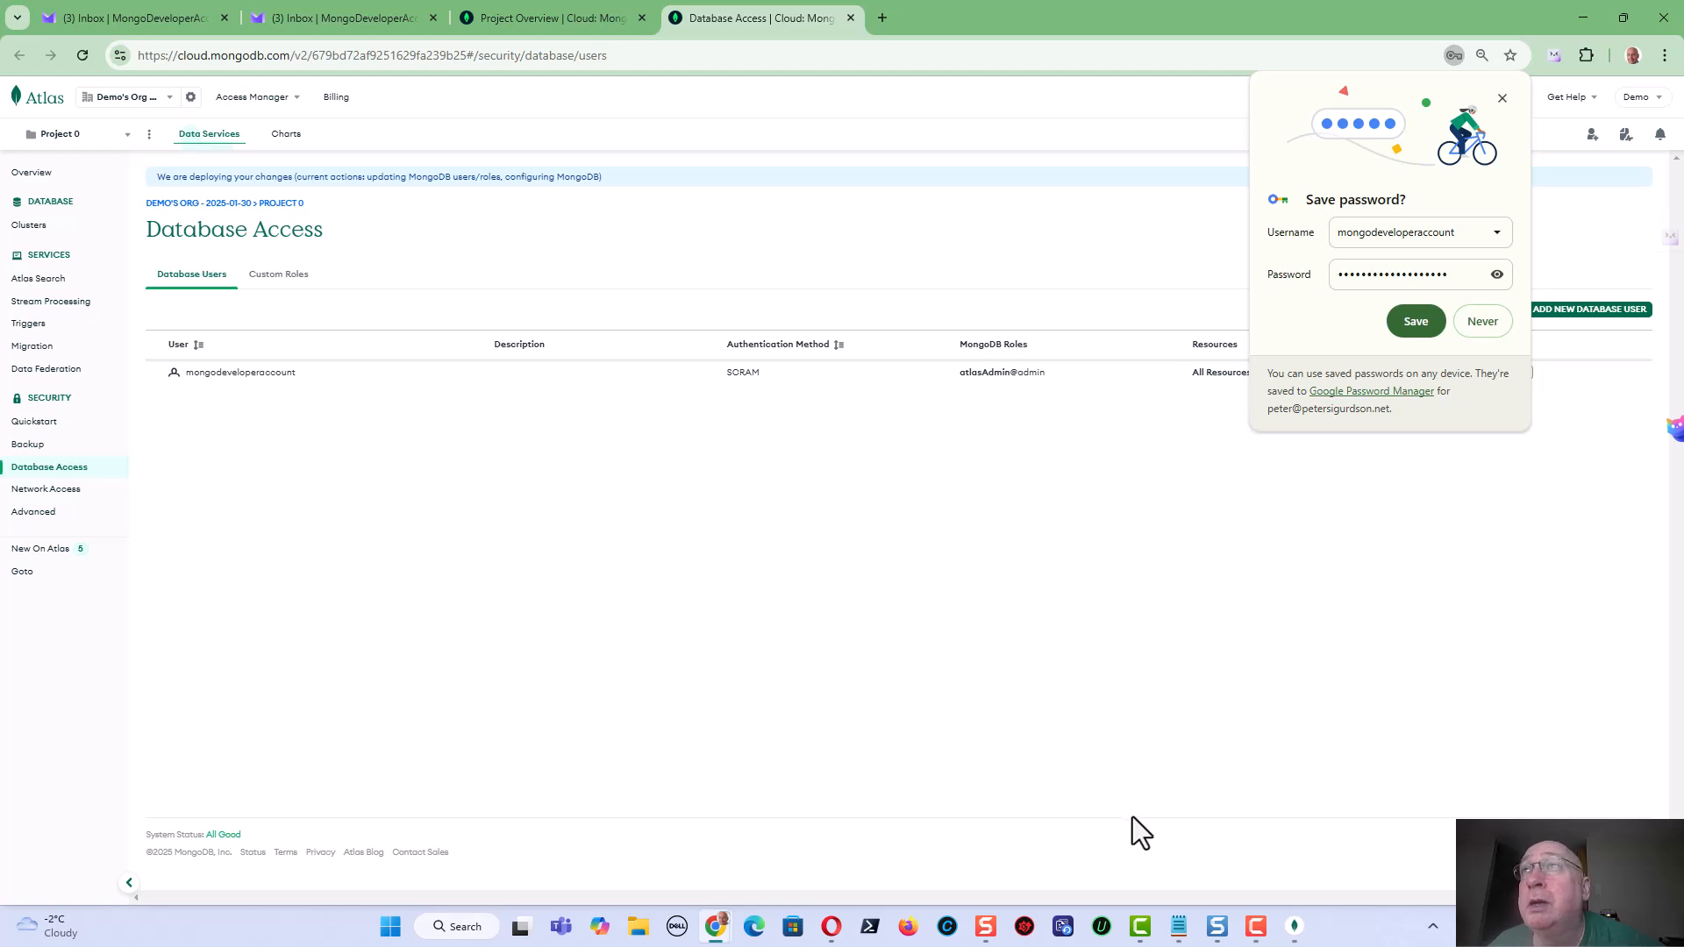
pyautogui.click(1413, 321)
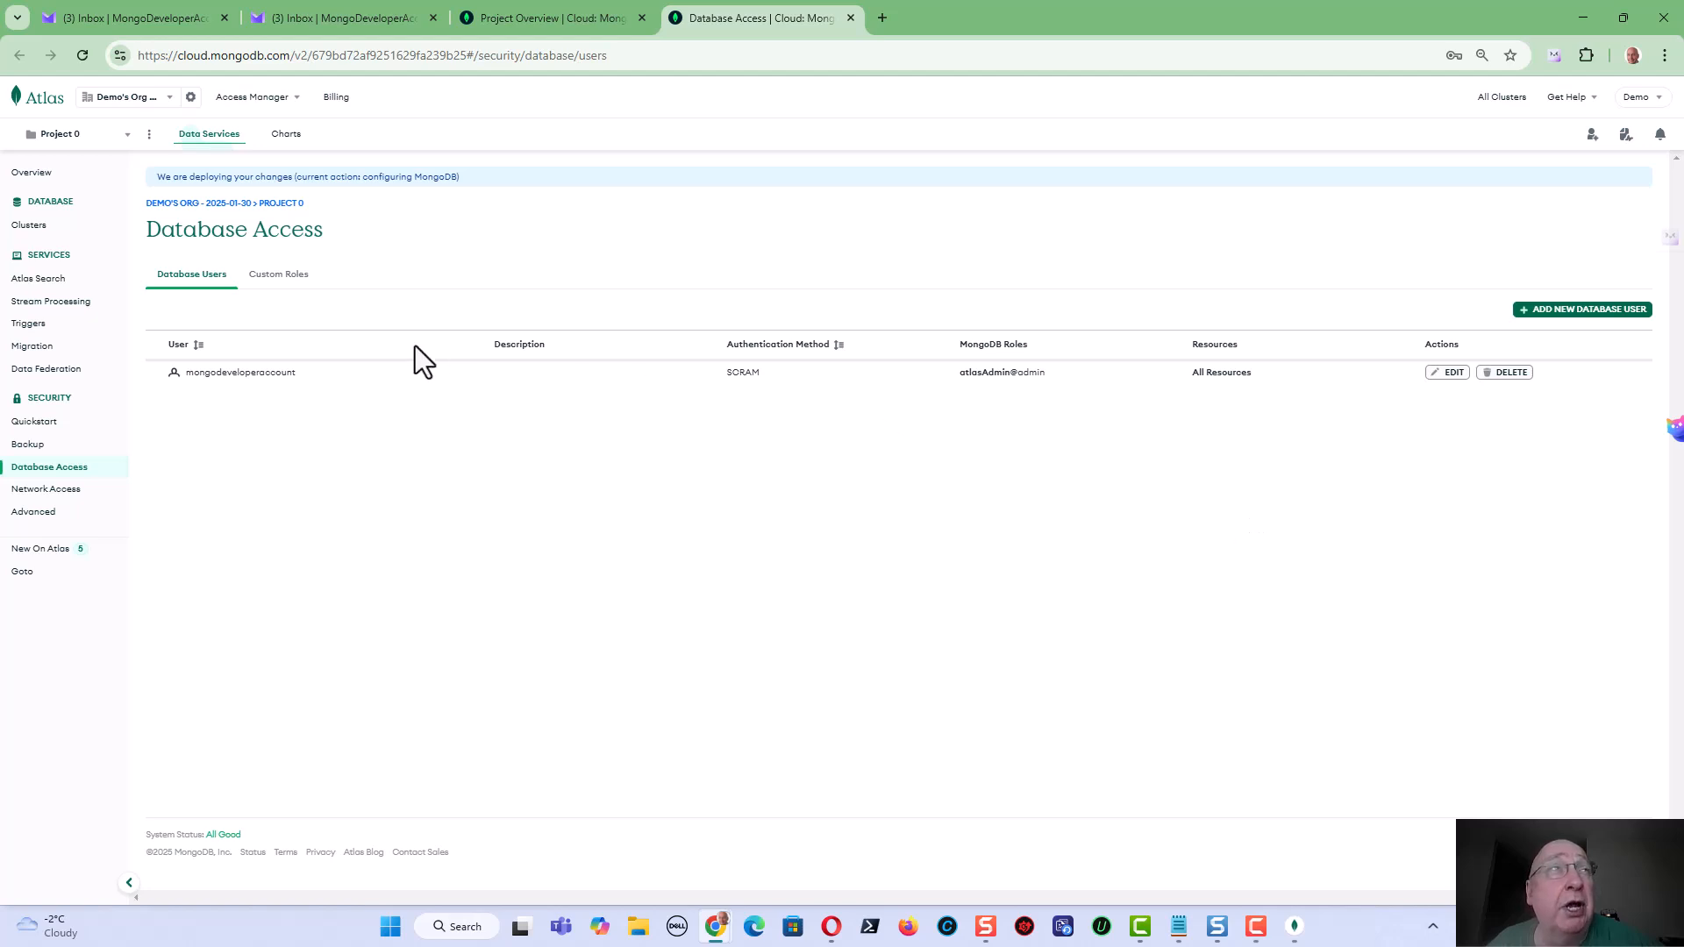
# Copy the database user name from Atlas into a new 'db user name:' line in Notepad
pyautogui.moveTo(263, 377); pyautogui.dragTo(181, 372)
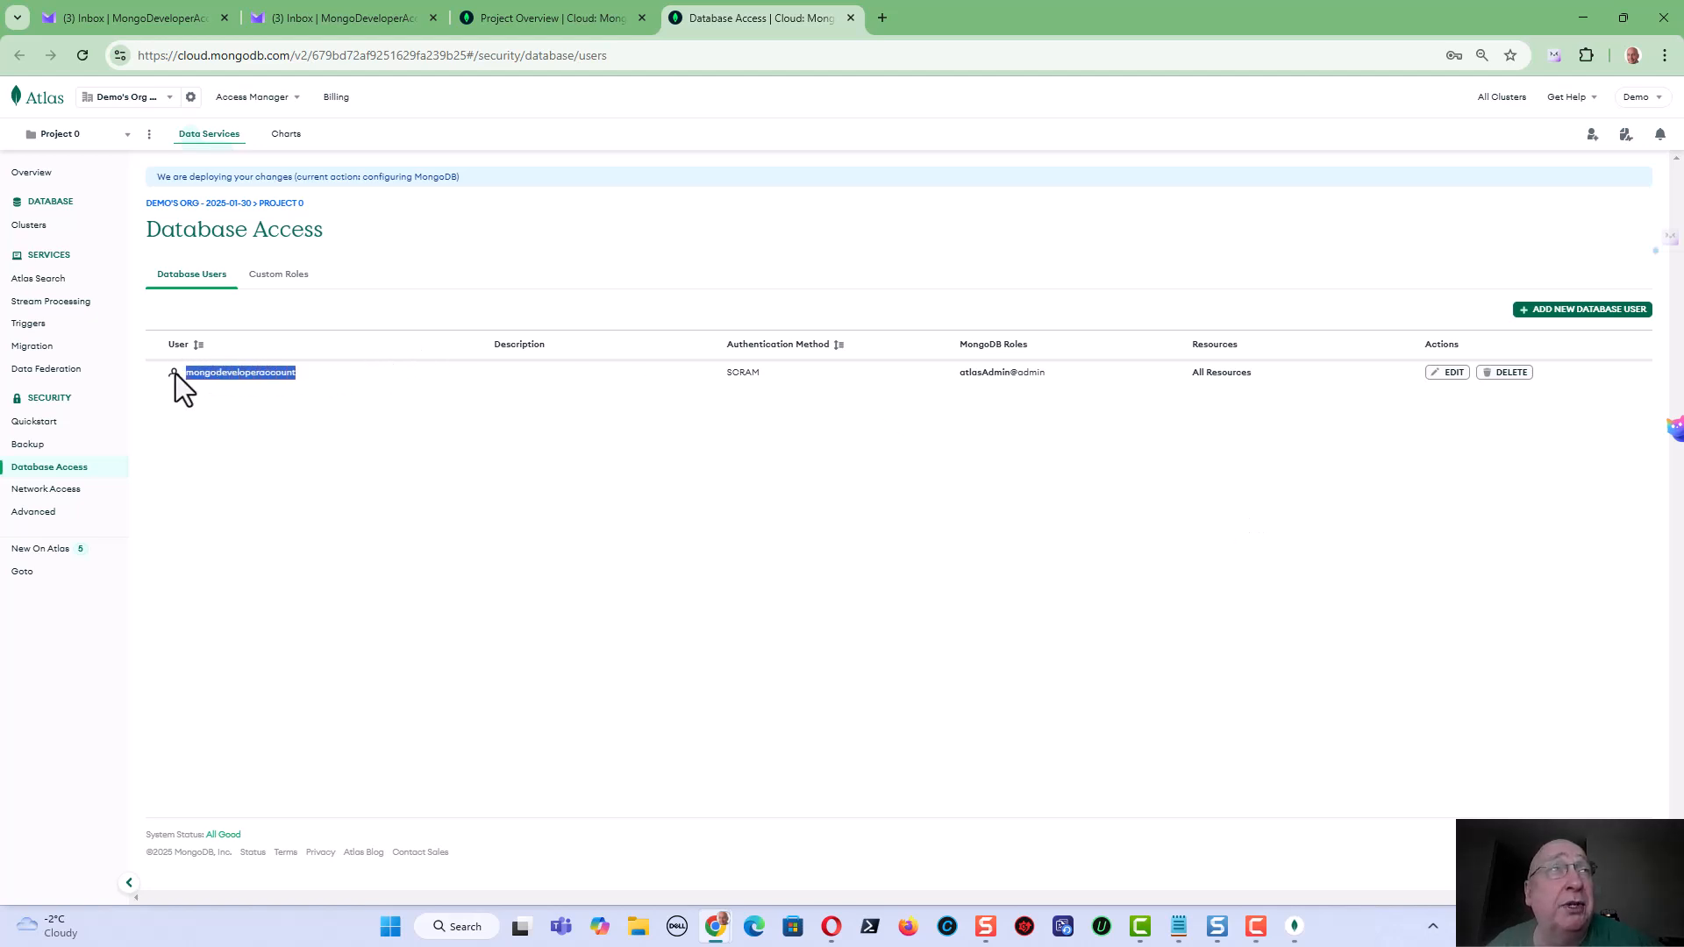
pyautogui.rightClick(202, 373)
pyautogui.click(239, 391)
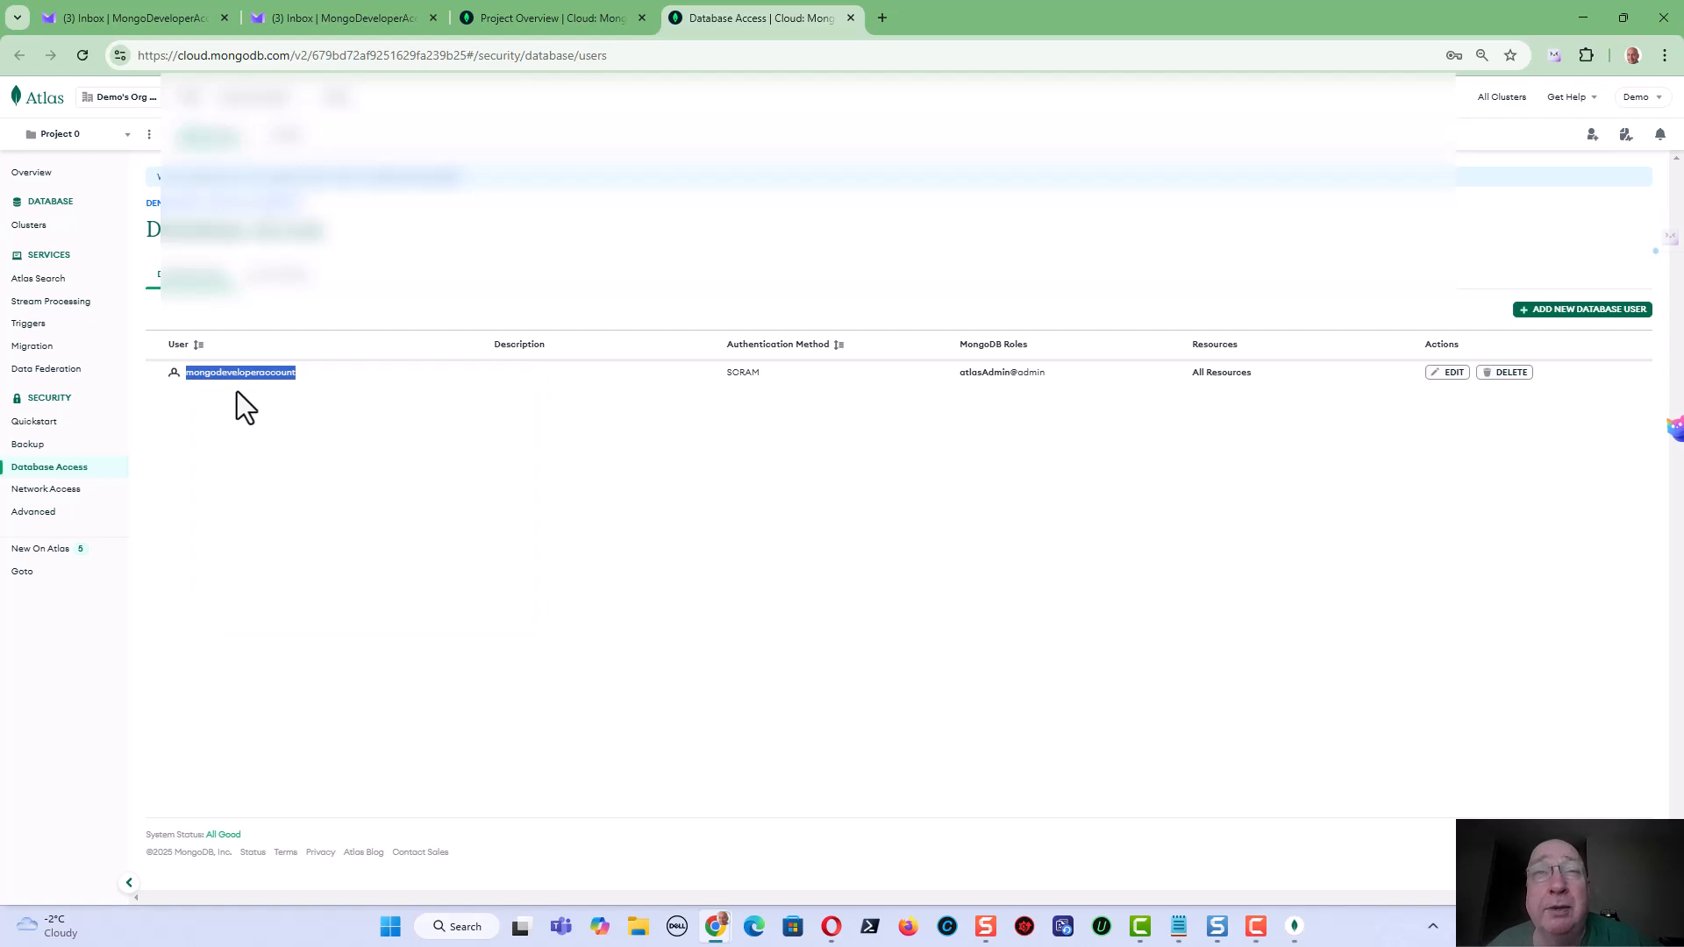
pyautogui.hotkey('alt', 'Tab')
pyautogui.click(789, 553)
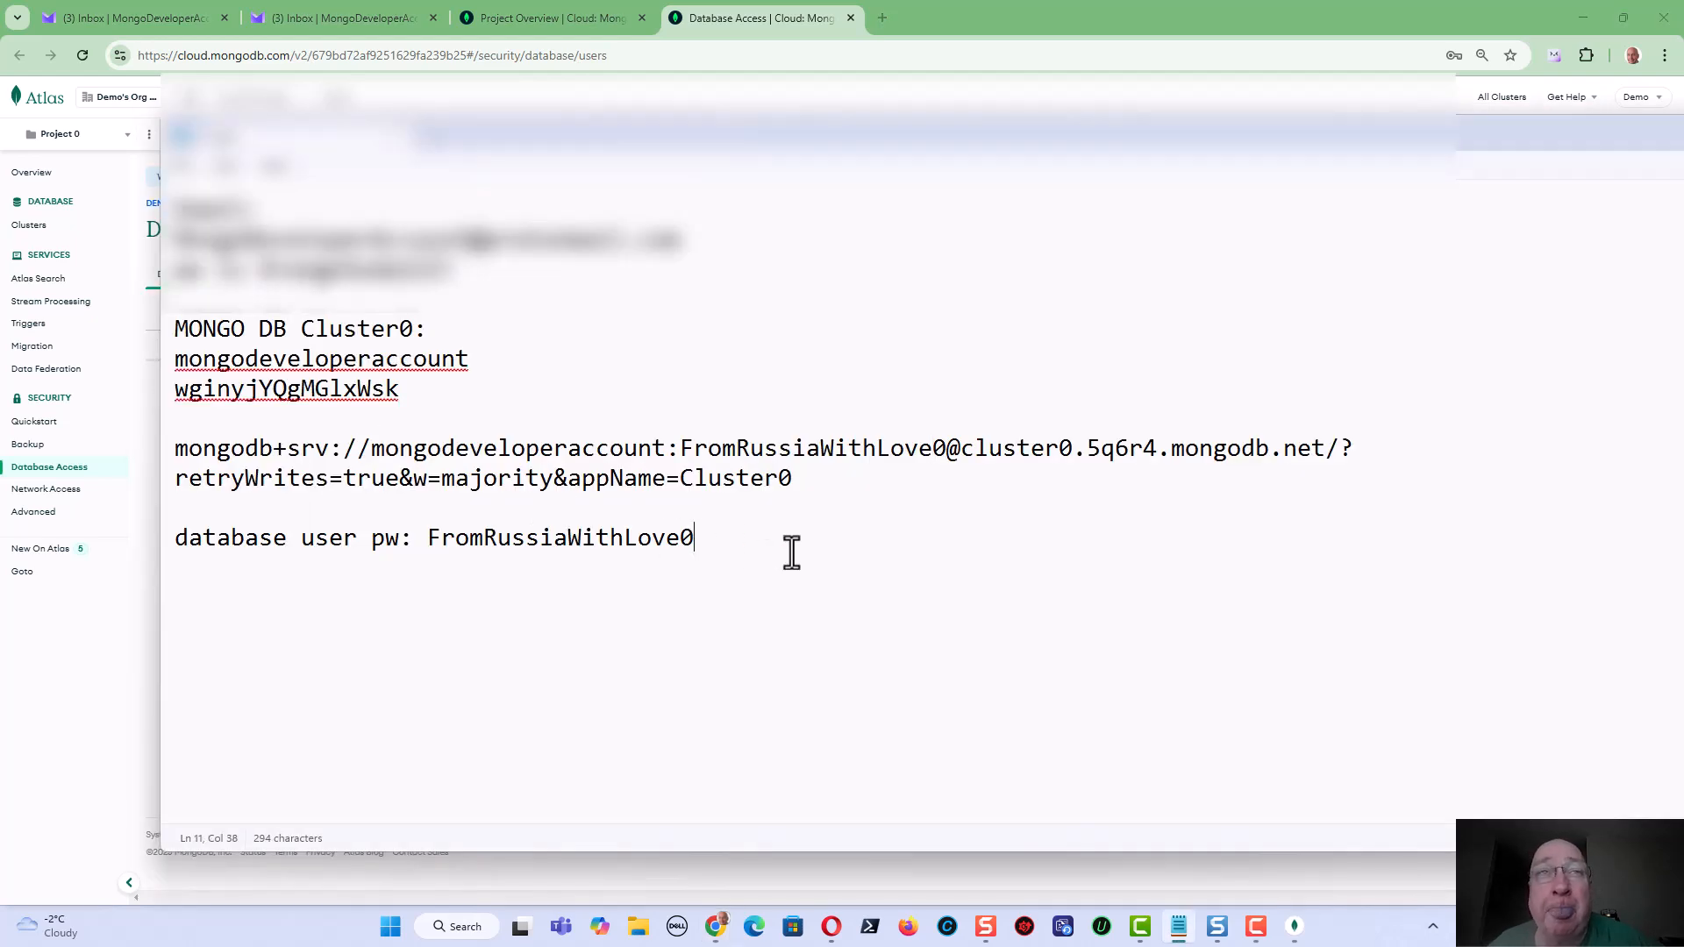
pyautogui.press('Return')
pyautogui.write('d')
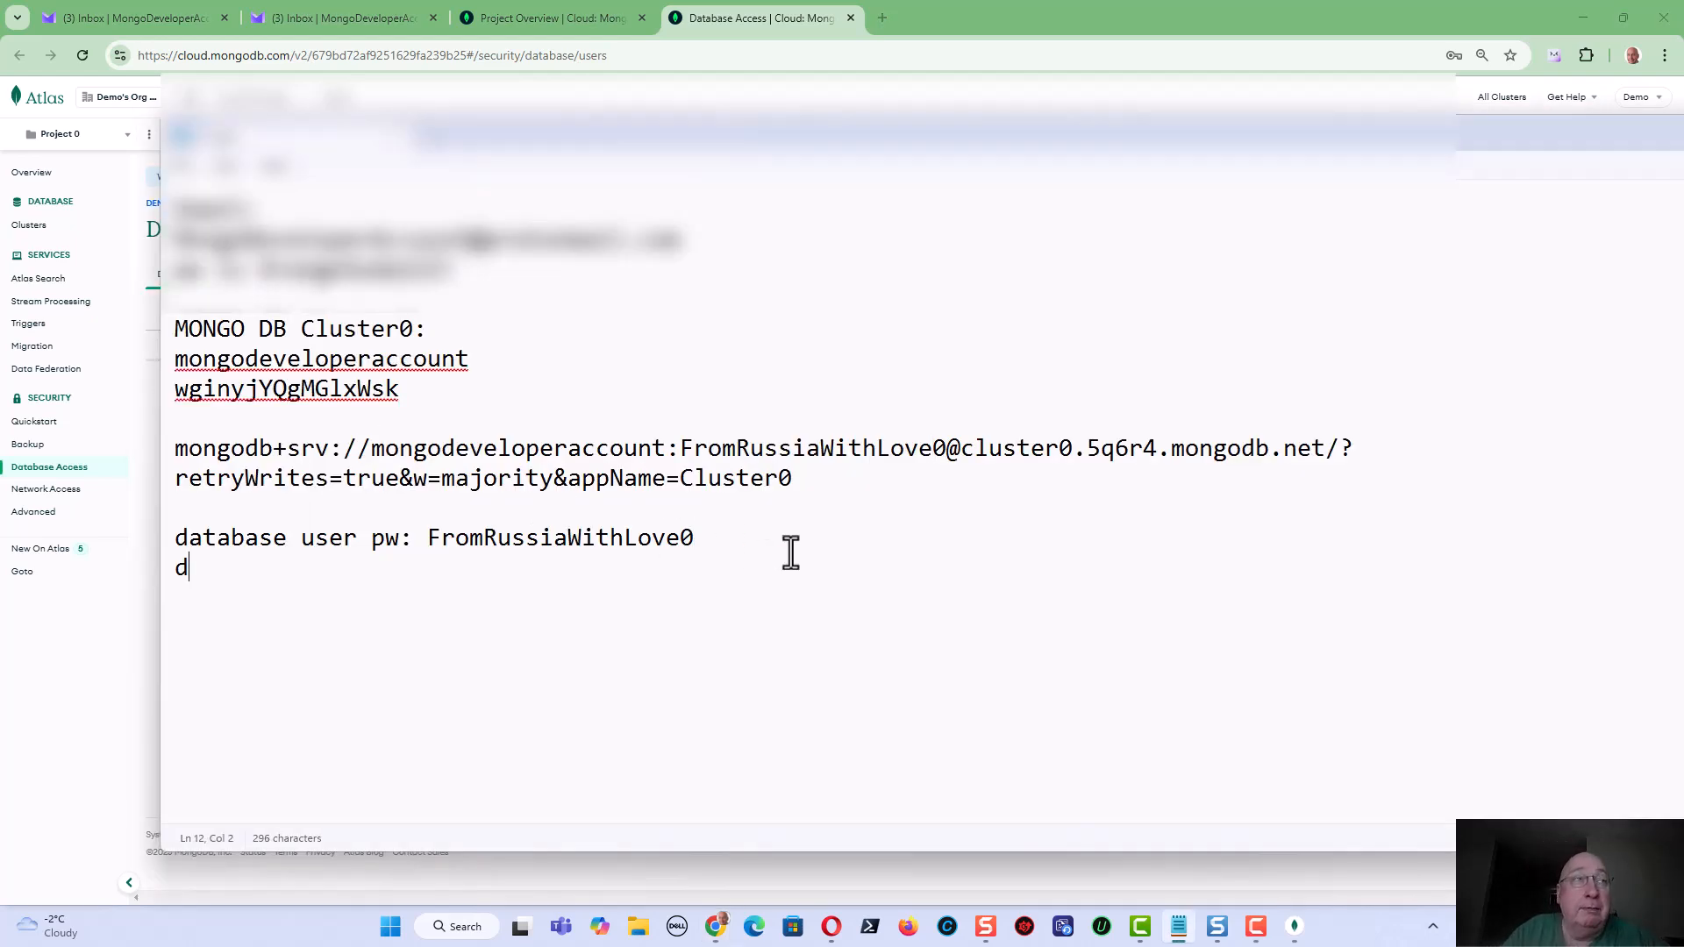
pyautogui.write('b user name')
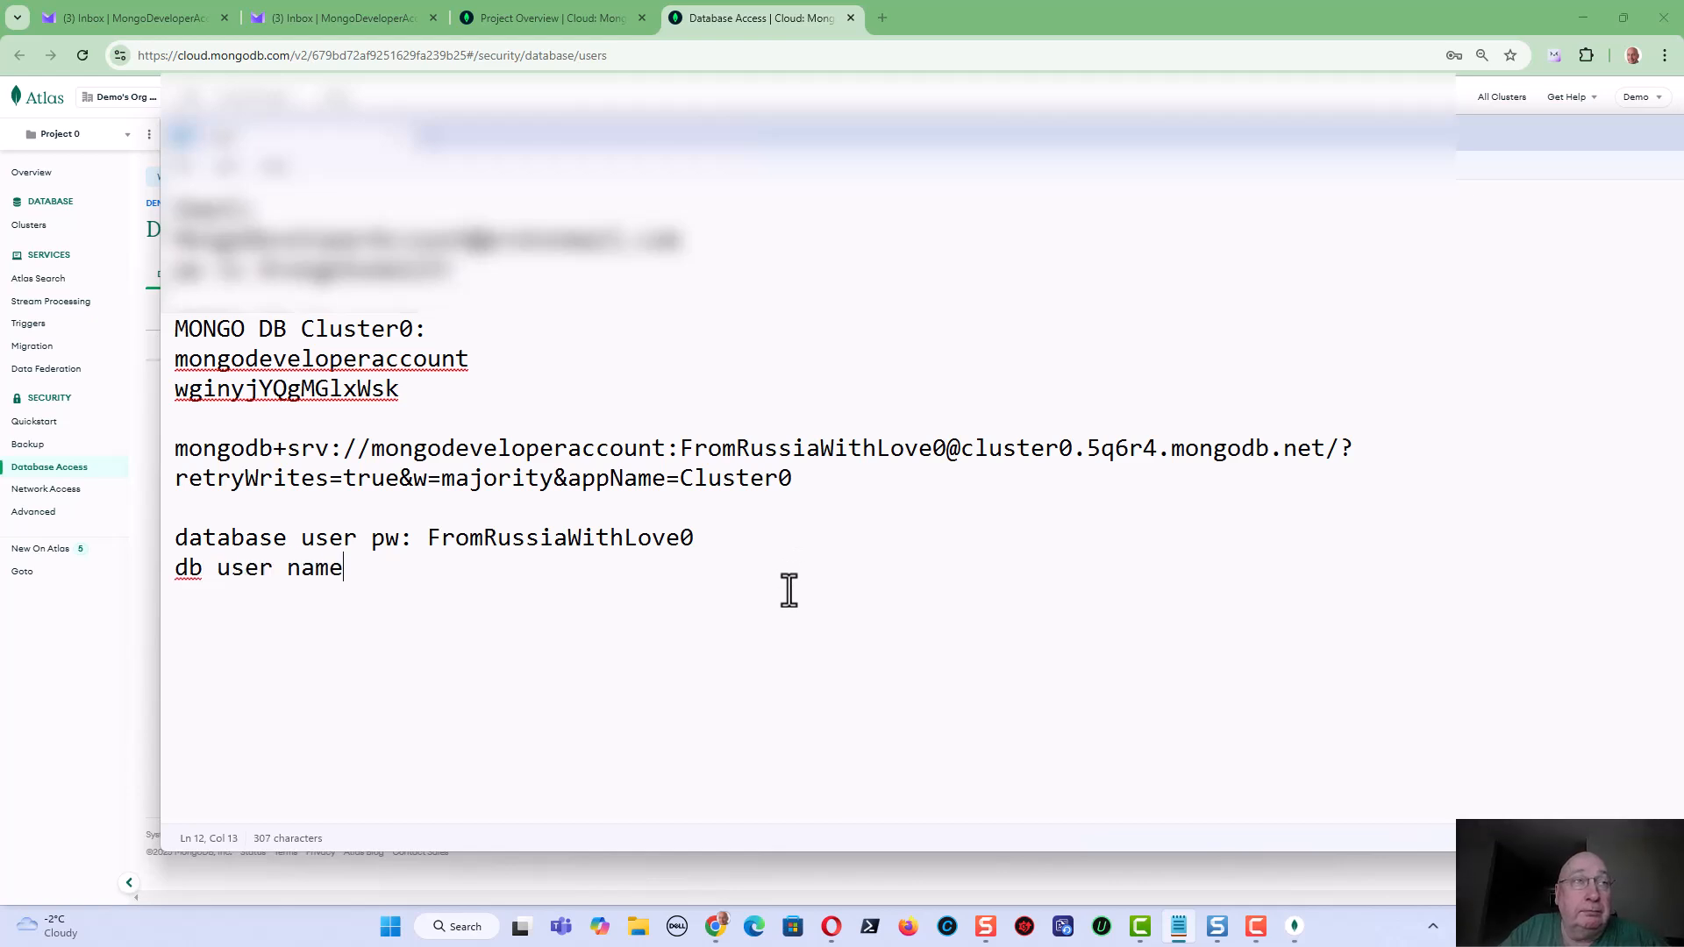
pyautogui.write(':')
pyautogui.hotkey('ctrl', 'v')
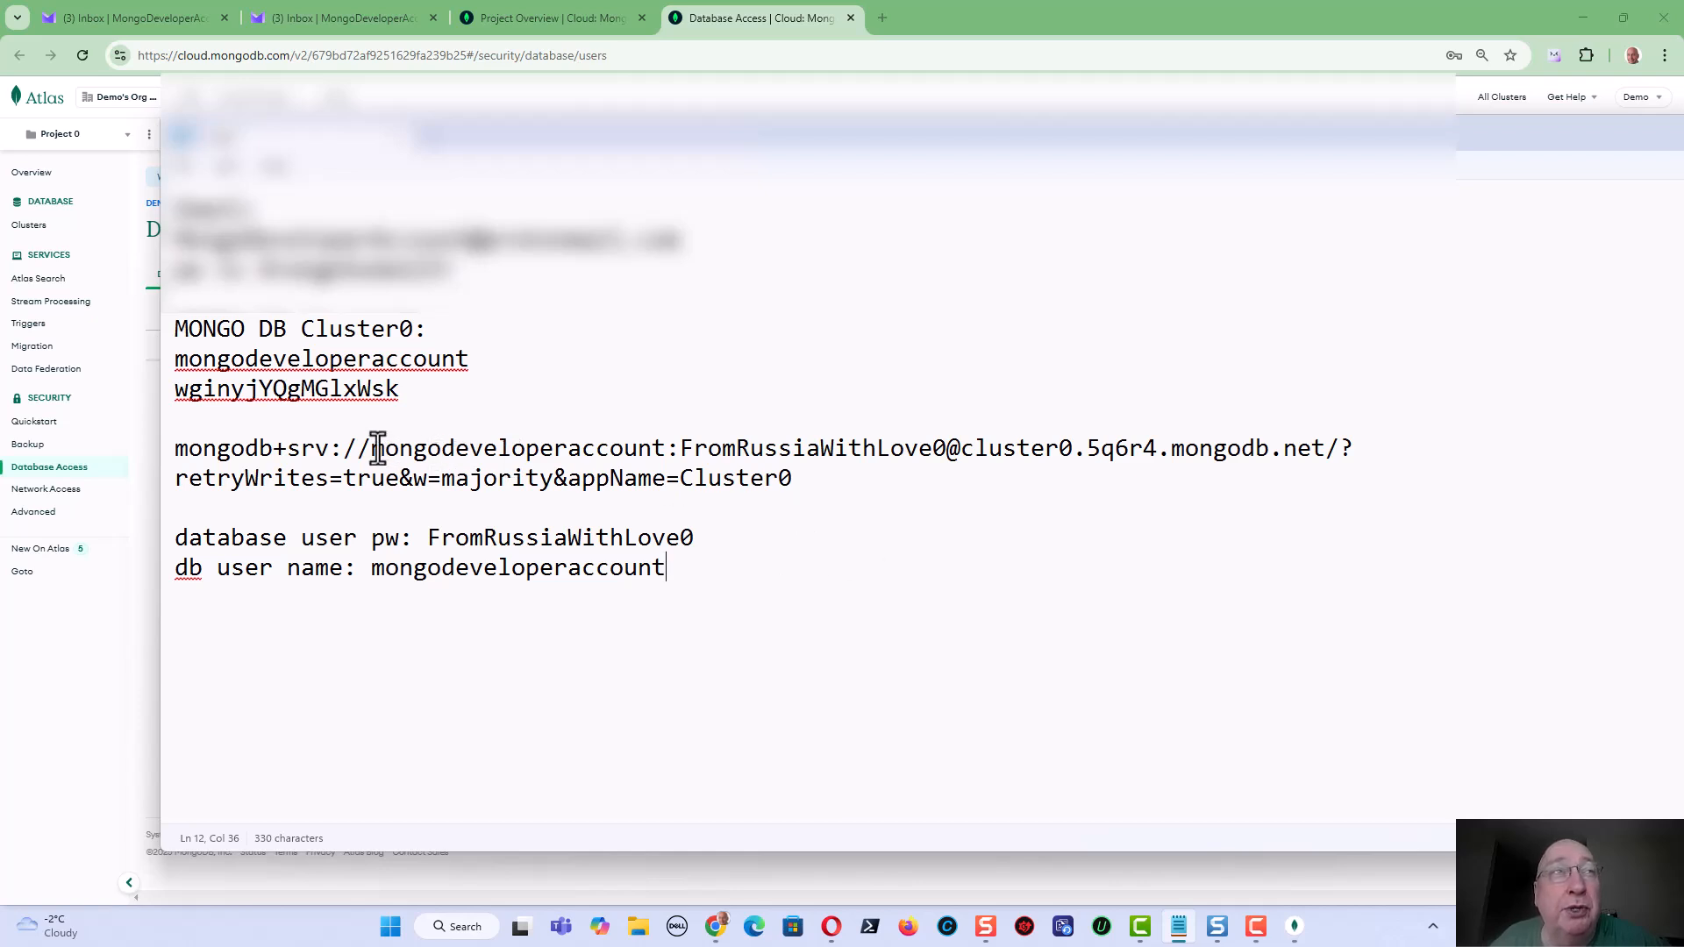
# Select and copy the complete Cluster0 connection string from the notes
pyautogui.moveTo(372, 447); pyautogui.dragTo(941, 444)
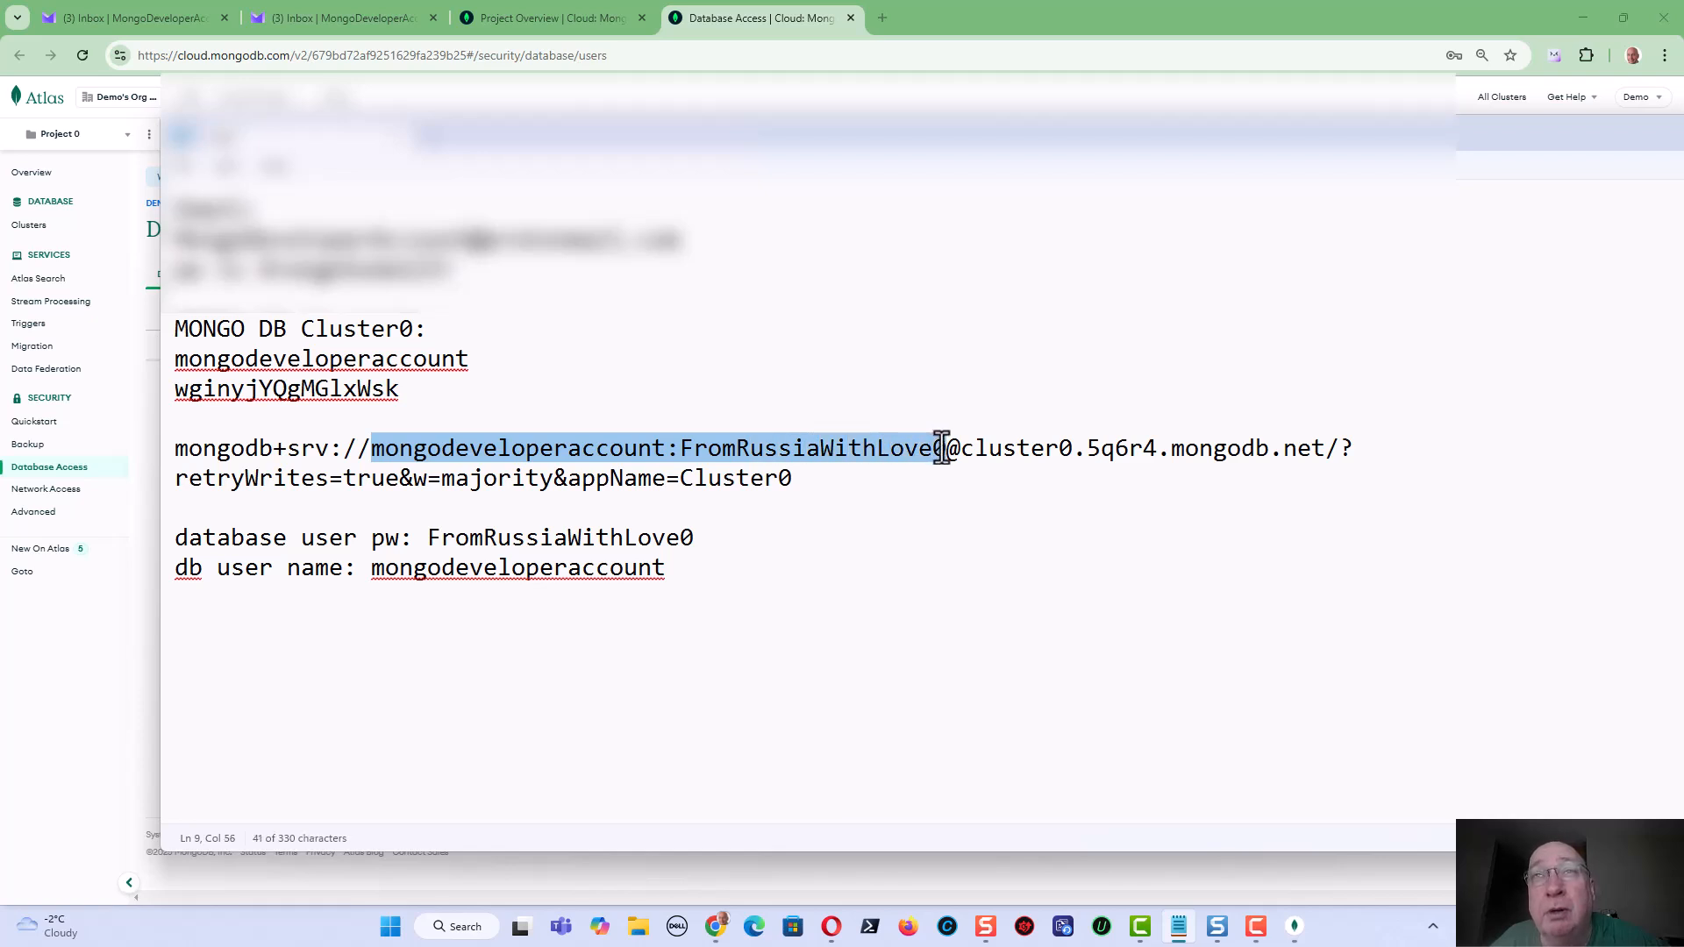
pyautogui.moveTo(794, 473); pyautogui.dragTo(173, 453)
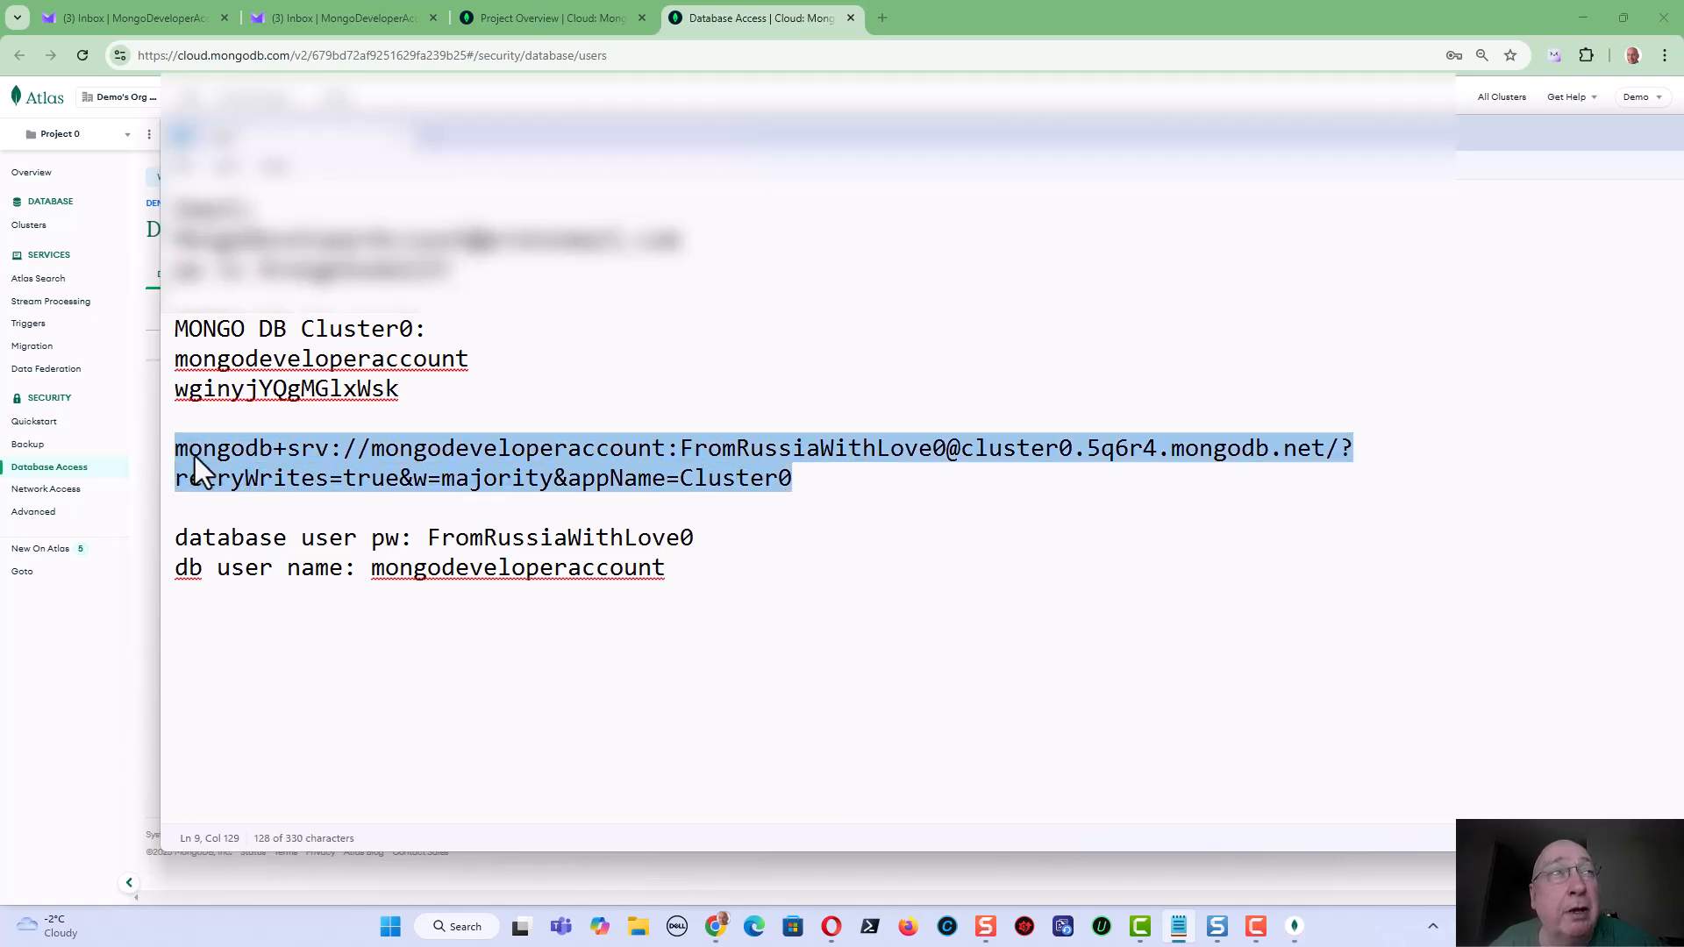
pyautogui.rightClick(195, 456)
pyautogui.click(271, 547)
pyautogui.hotkey('alt', 'Tab')
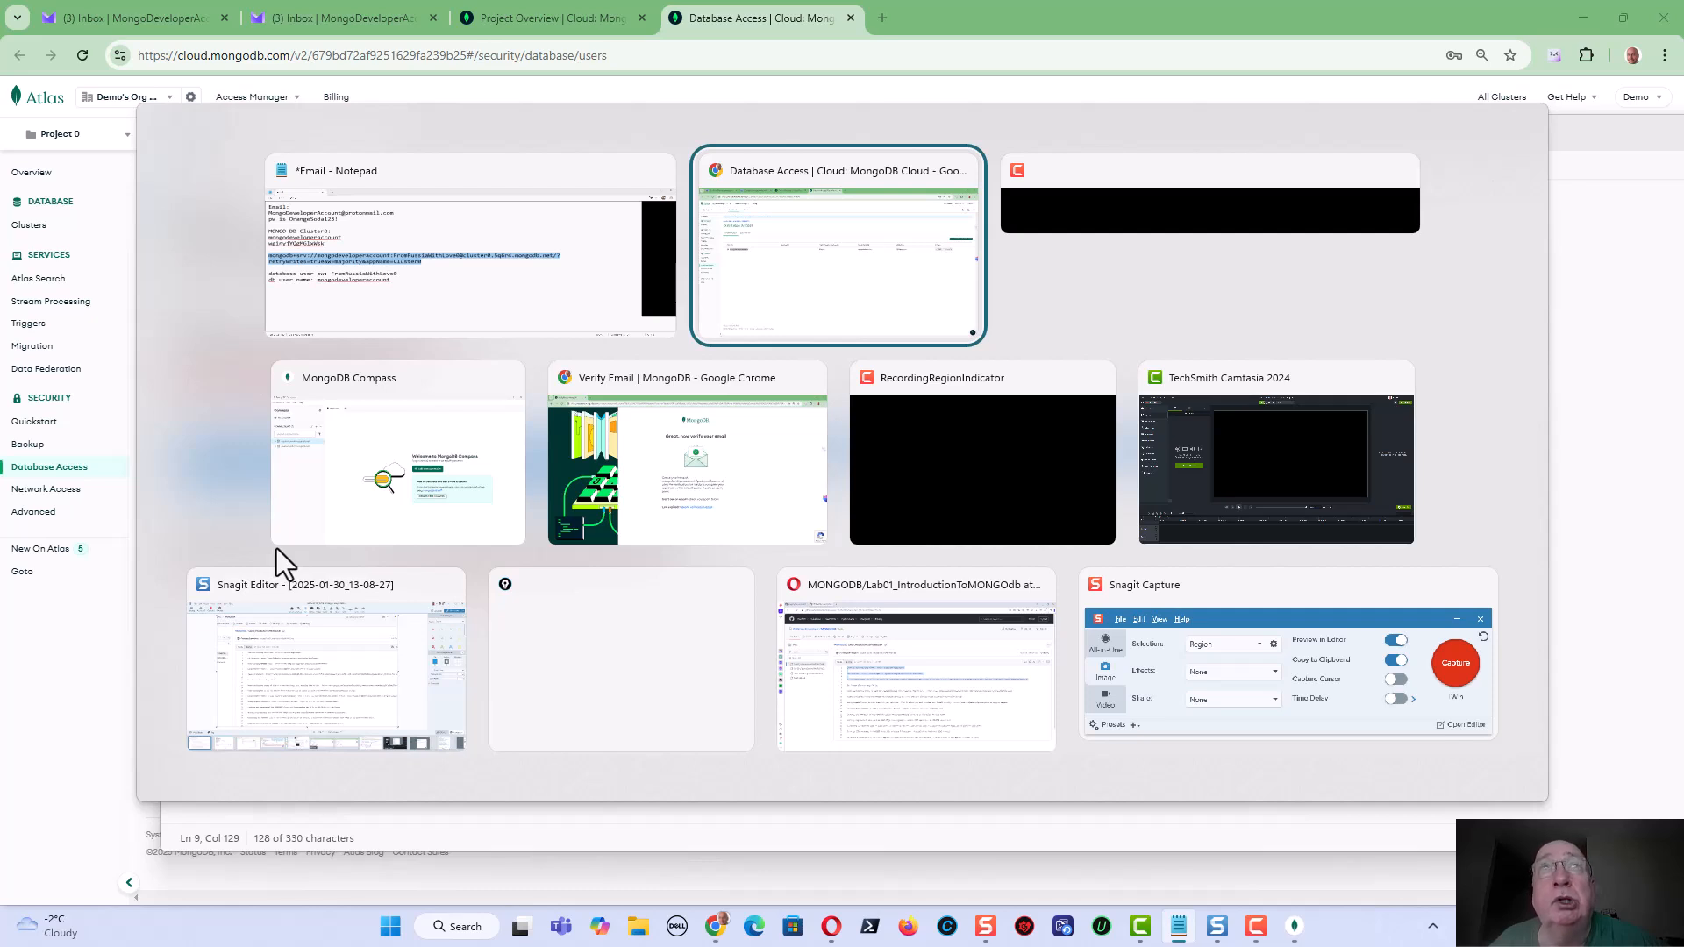
# Add a Compass connection using the Atlas connection string and connect to cluster0.5q6r4.mongodb.net
pyautogui.click(285, 537)
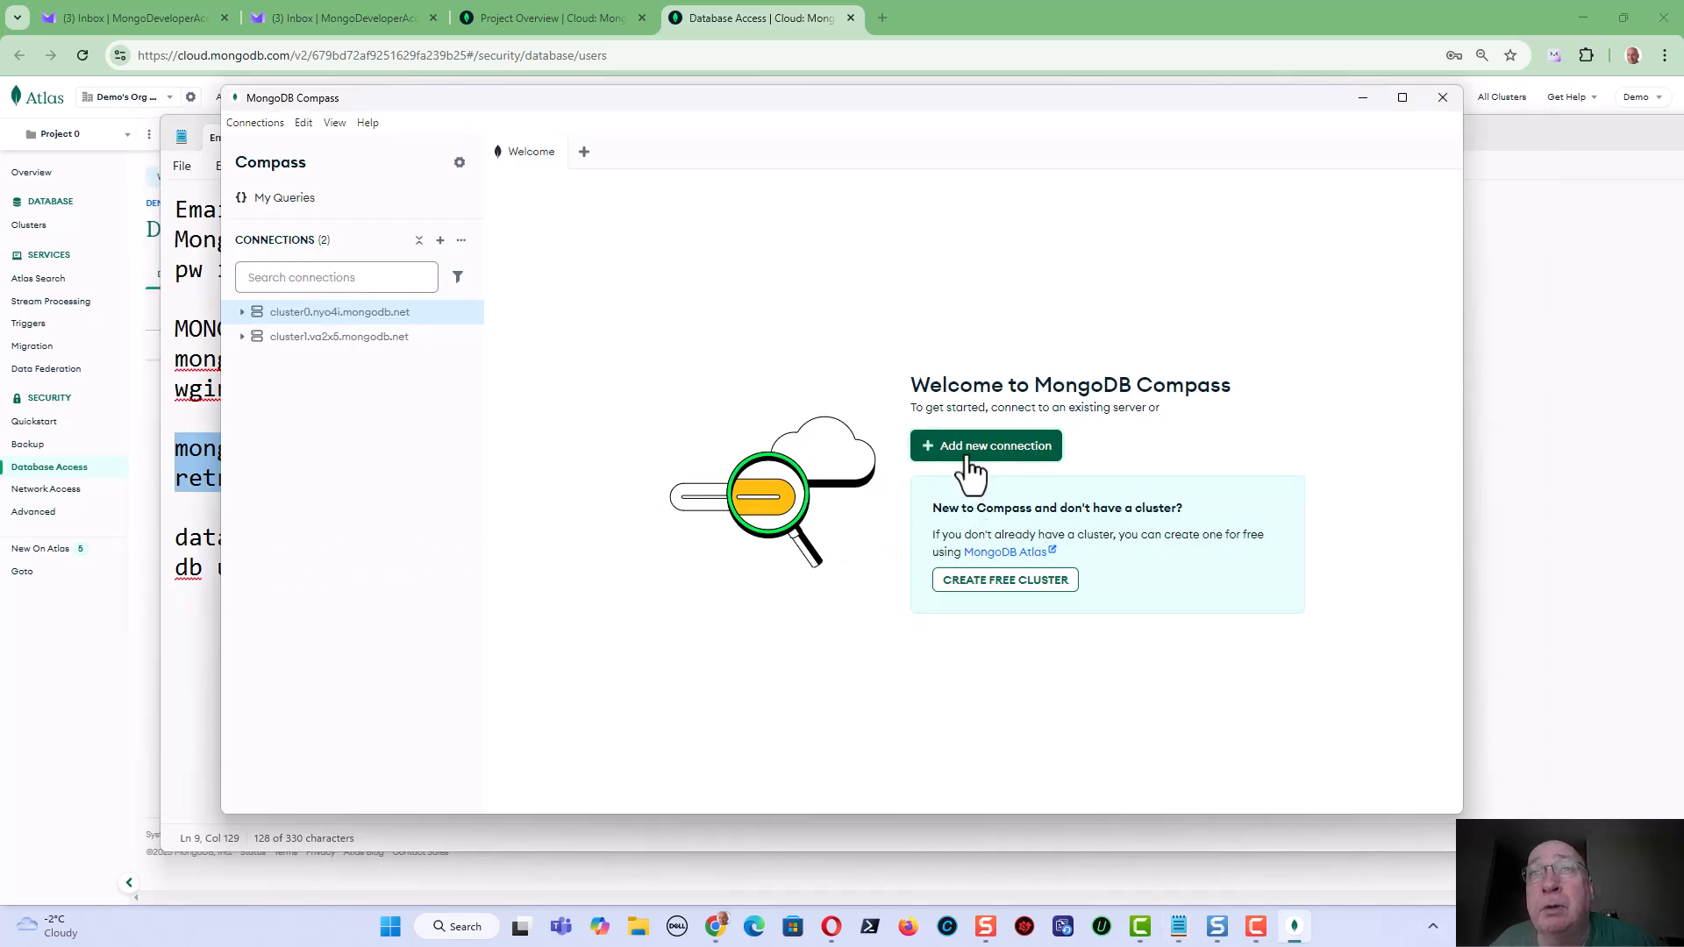
pyautogui.click(971, 449)
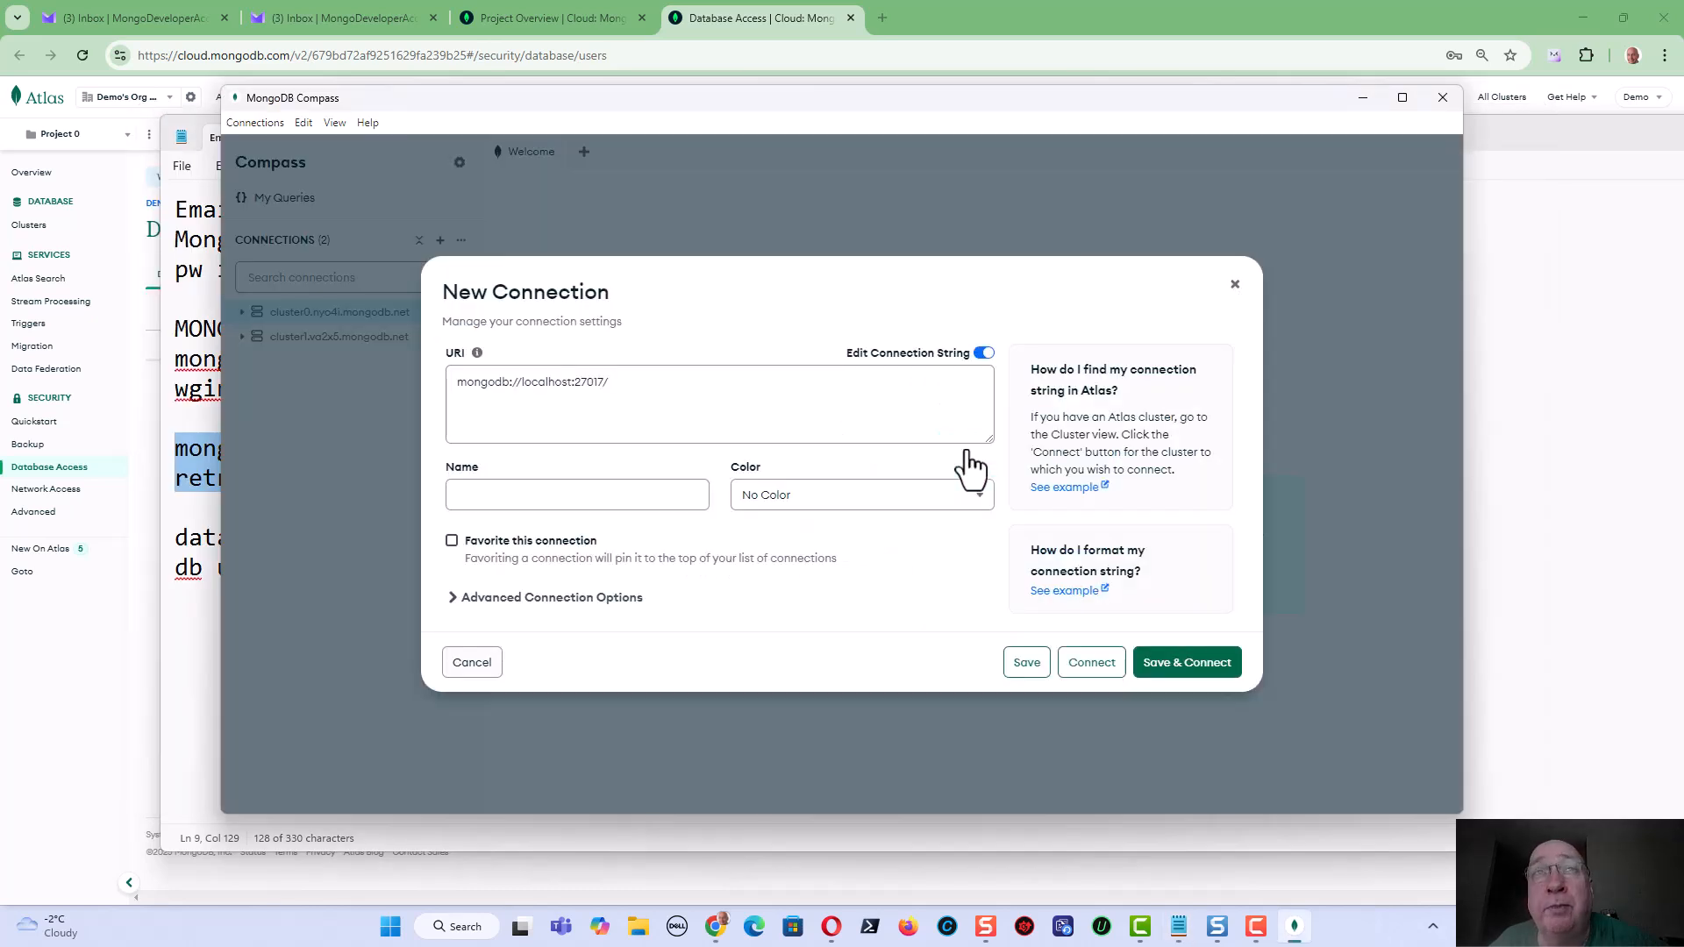
pyautogui.click(526, 381)
pyautogui.hotkey('ctrl', 'a')
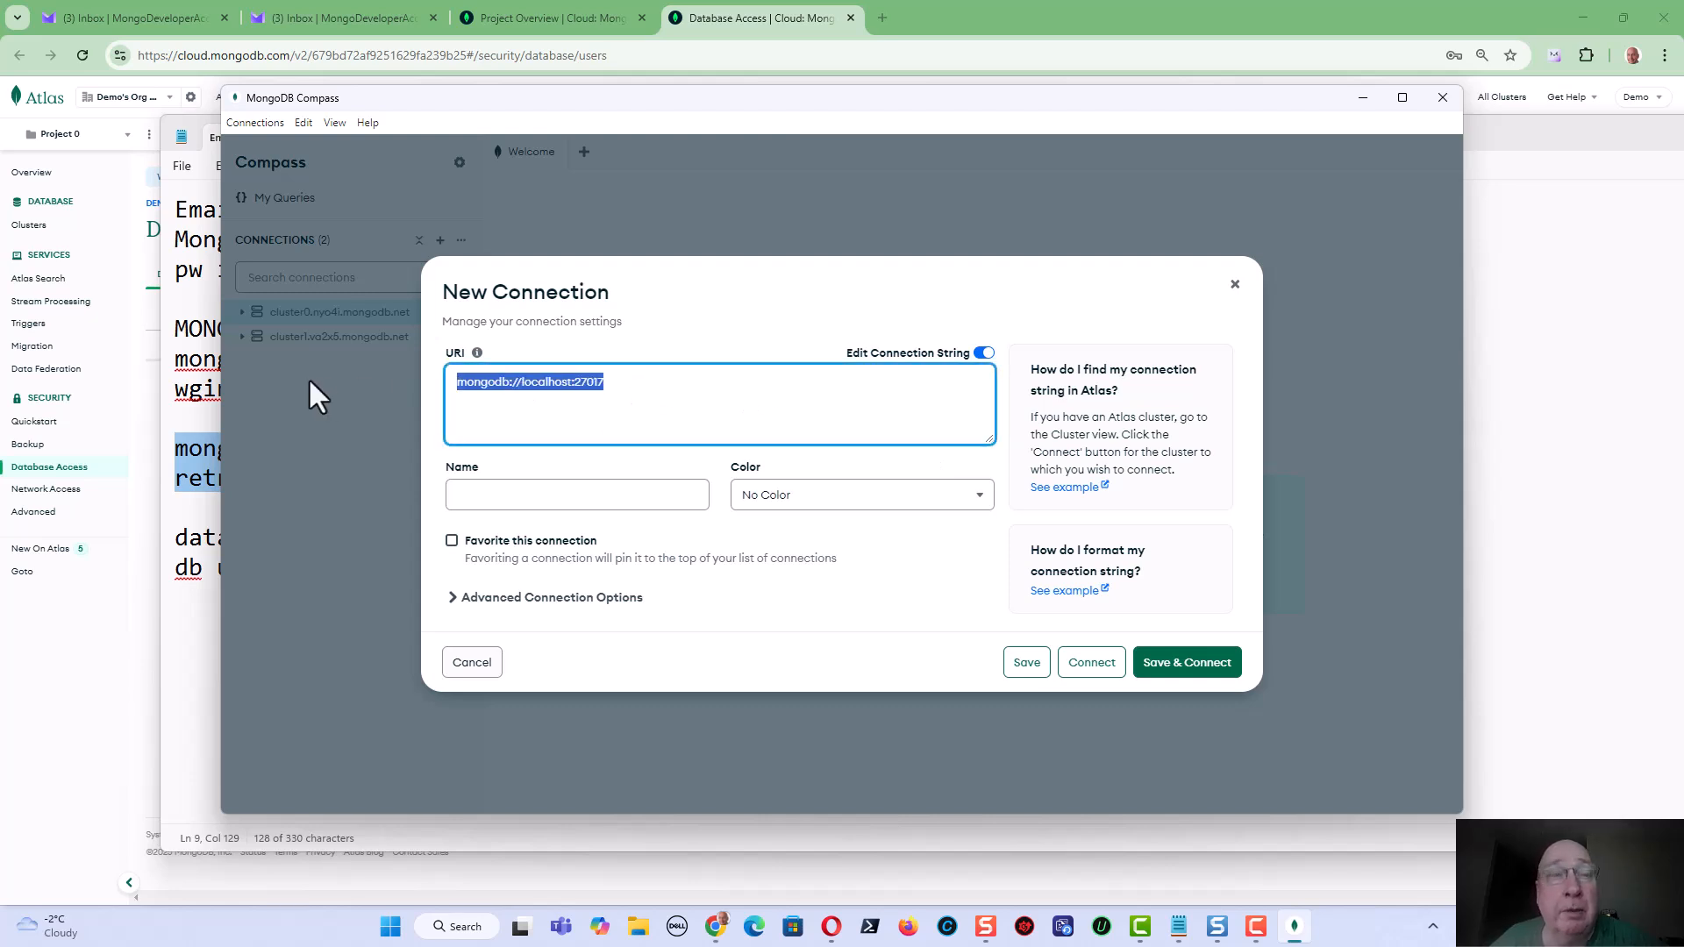
pyautogui.hotkey('ctrl', 'v')
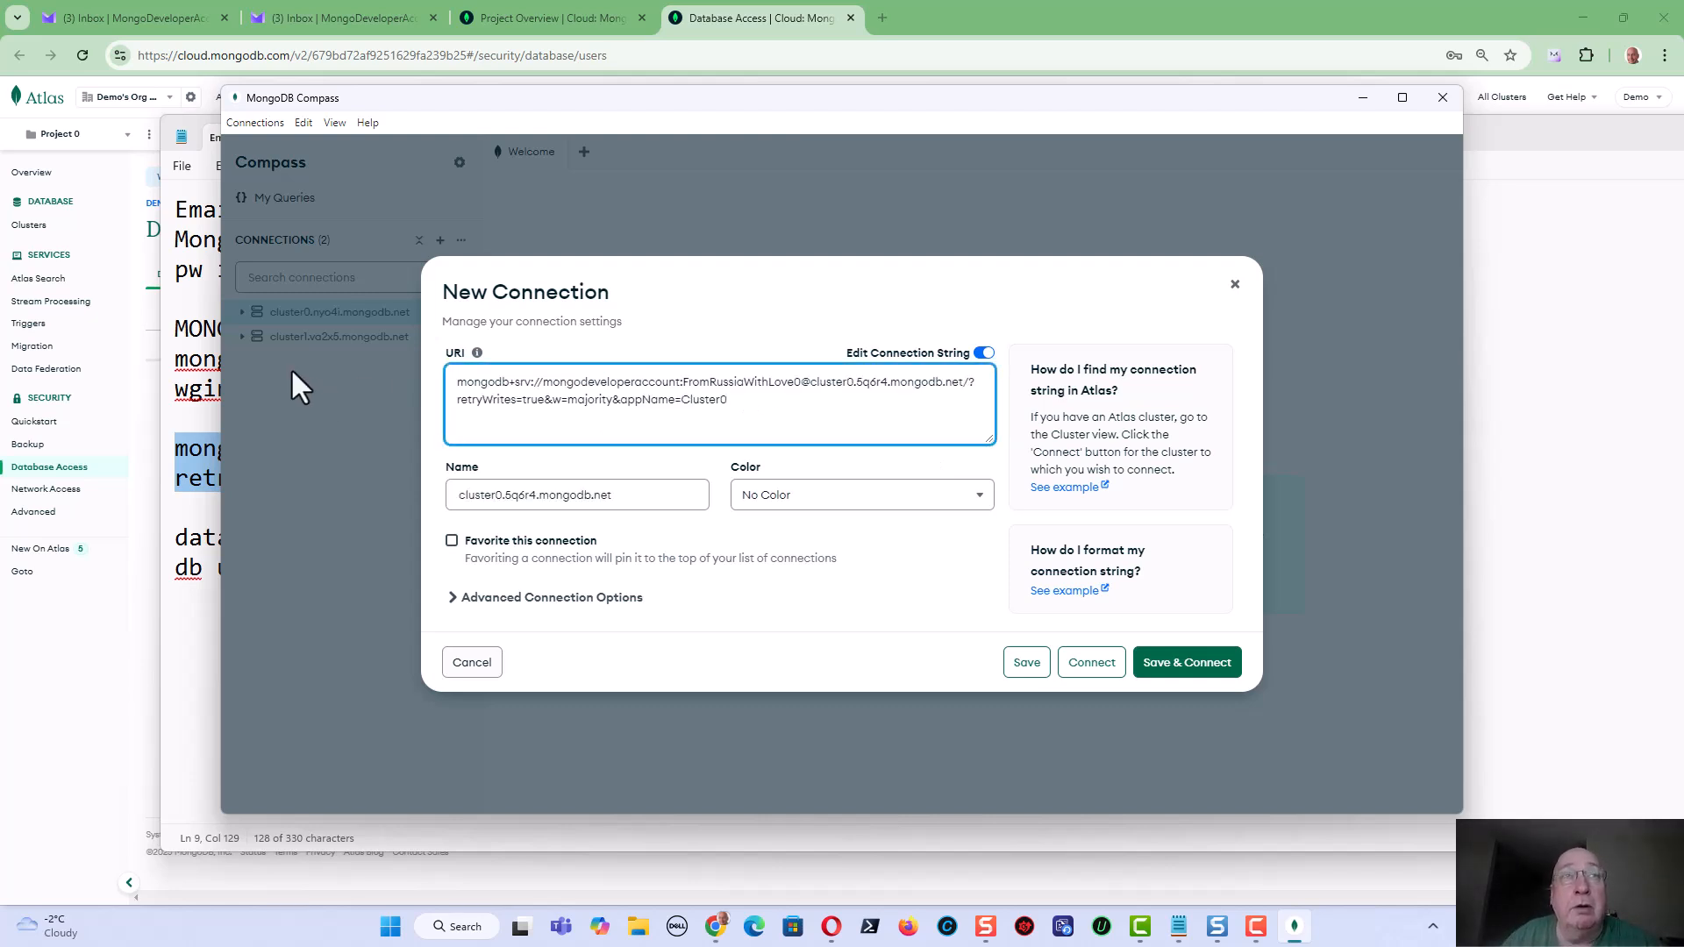
pyautogui.click(1197, 667)
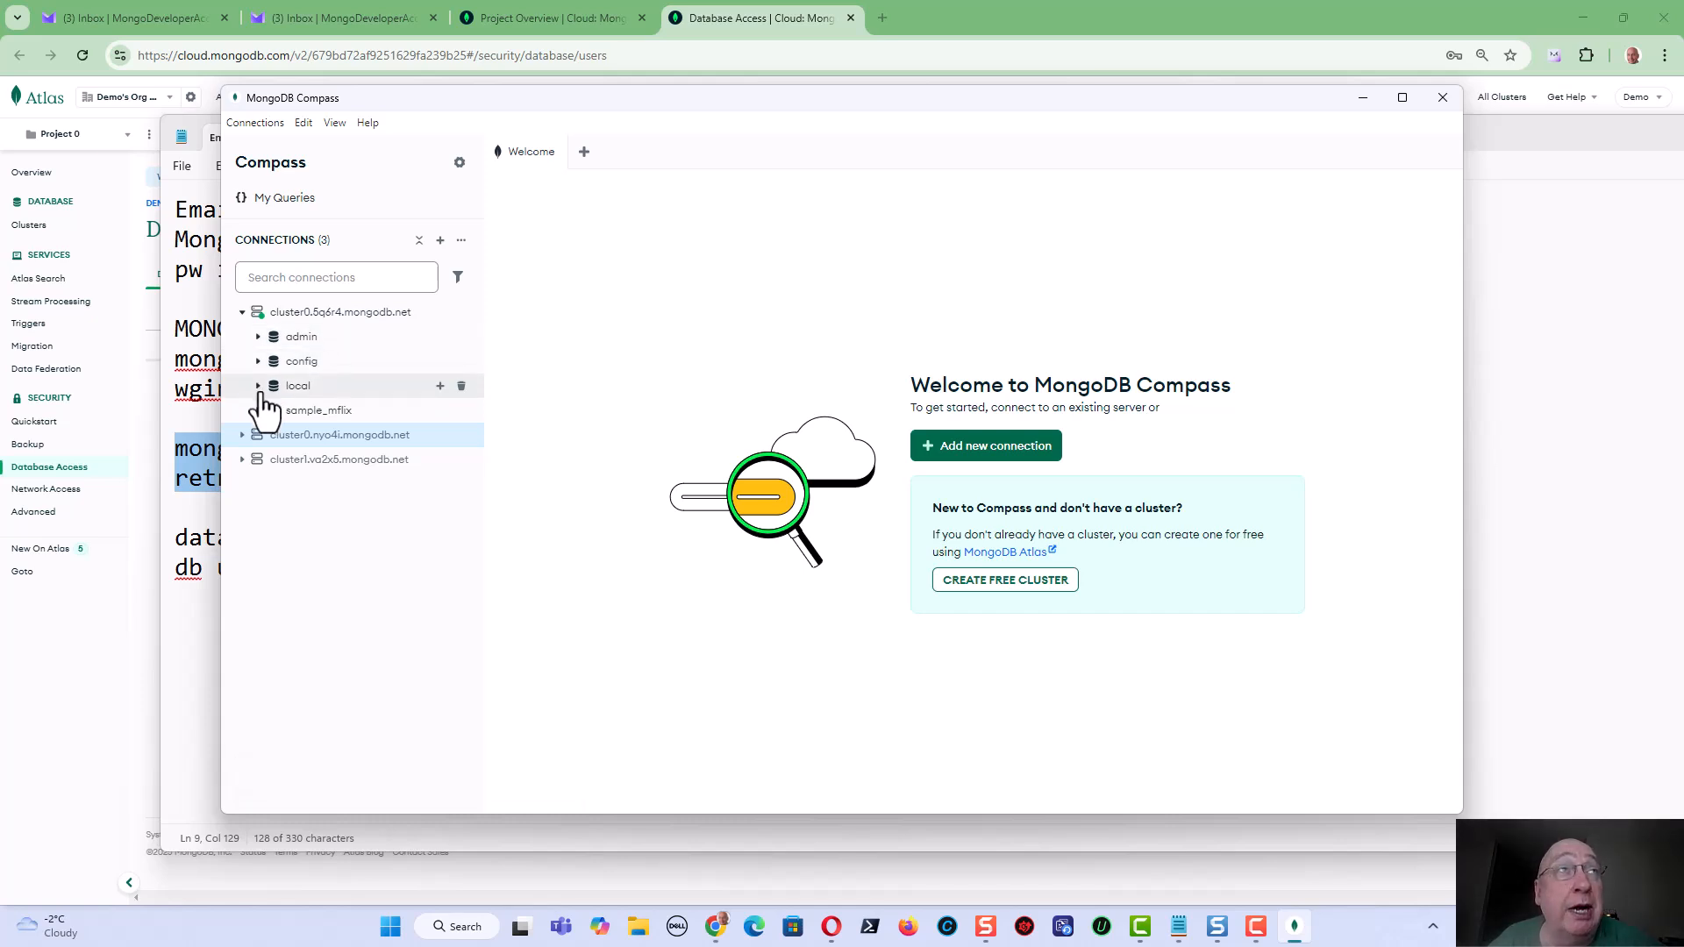
# Expand sample_mflix in the sidebar and open embedded_movies, showing its 3,483 documents
pyautogui.click(259, 386)
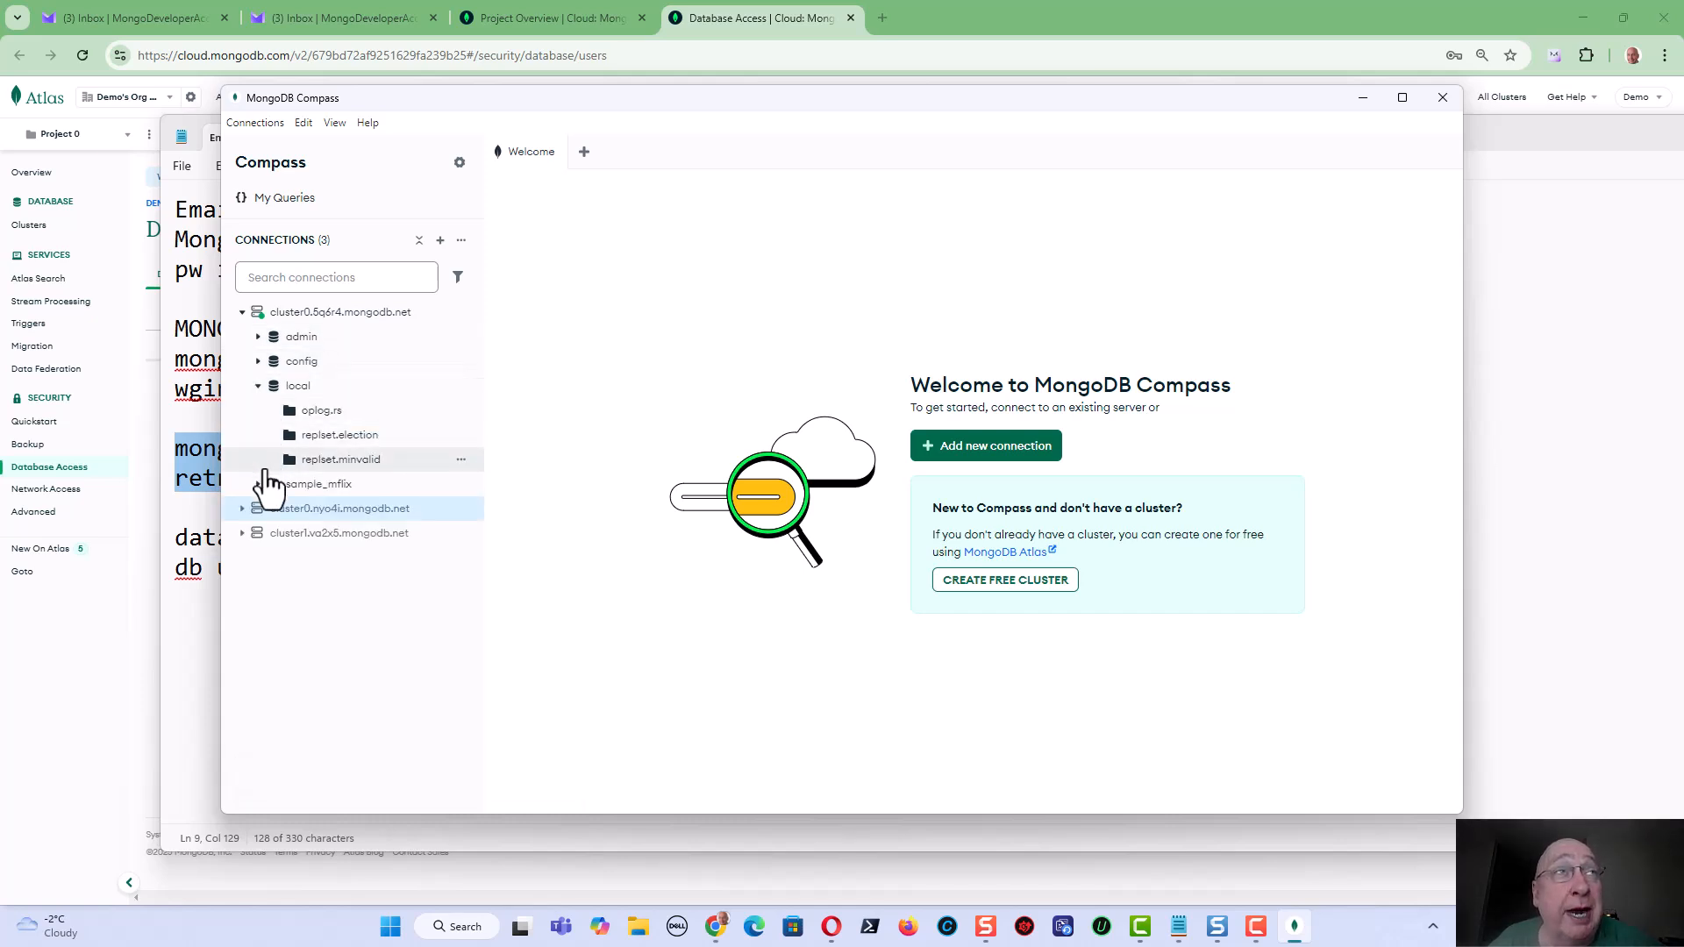
pyautogui.click(258, 484)
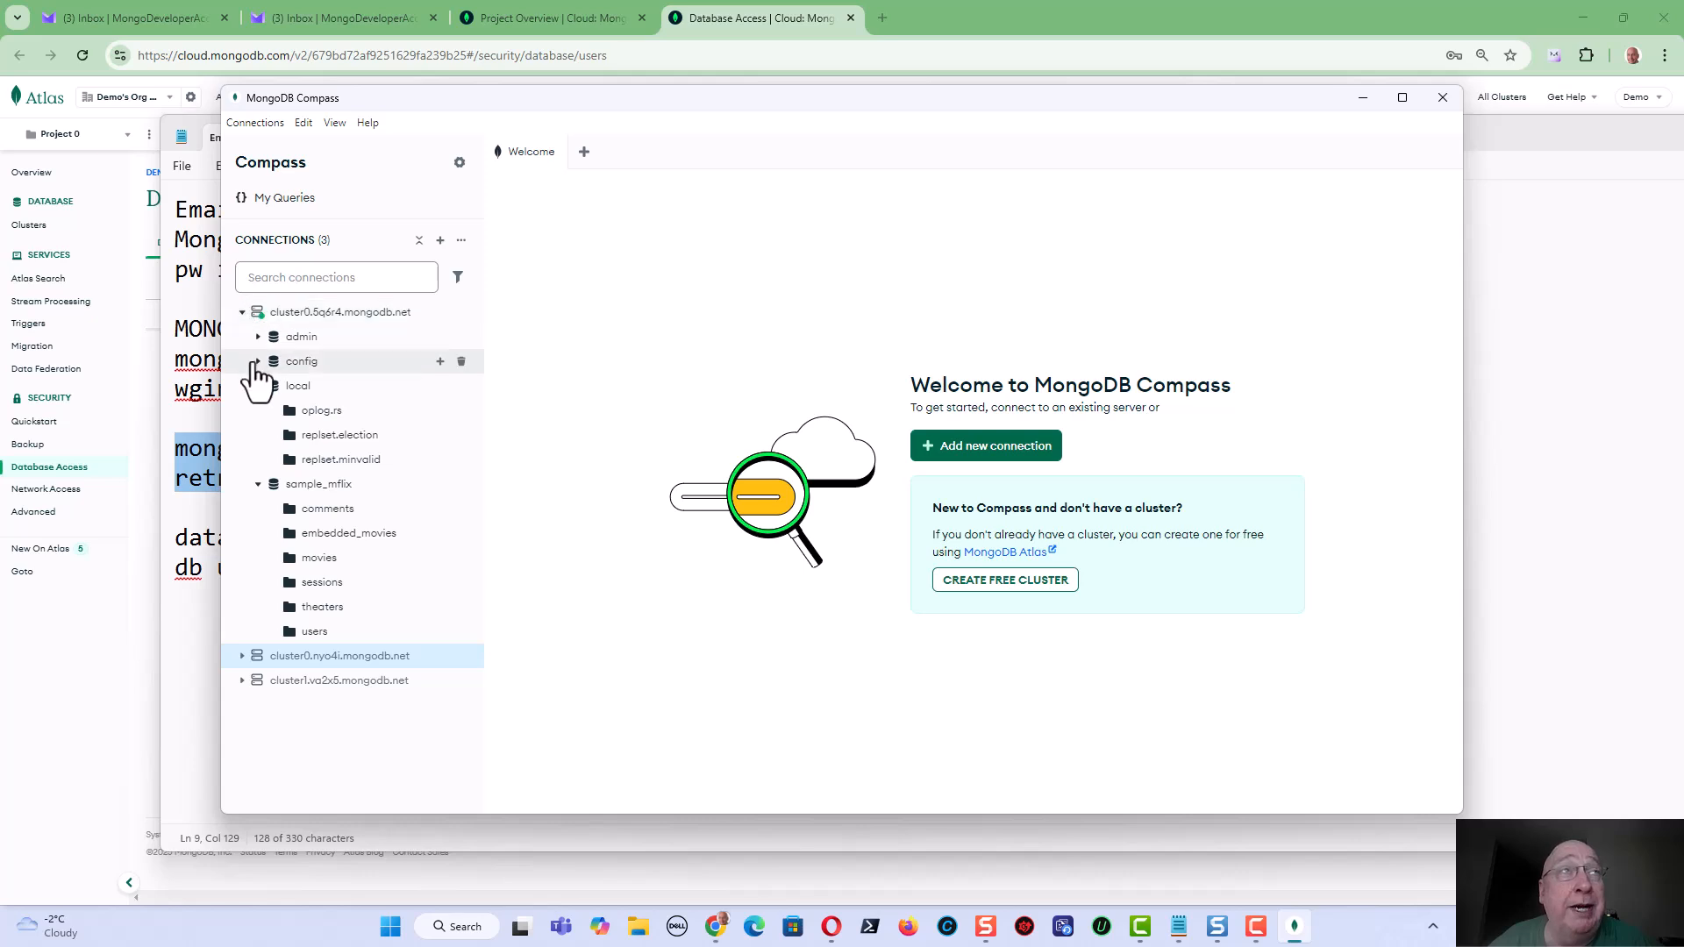
pyautogui.click(258, 385)
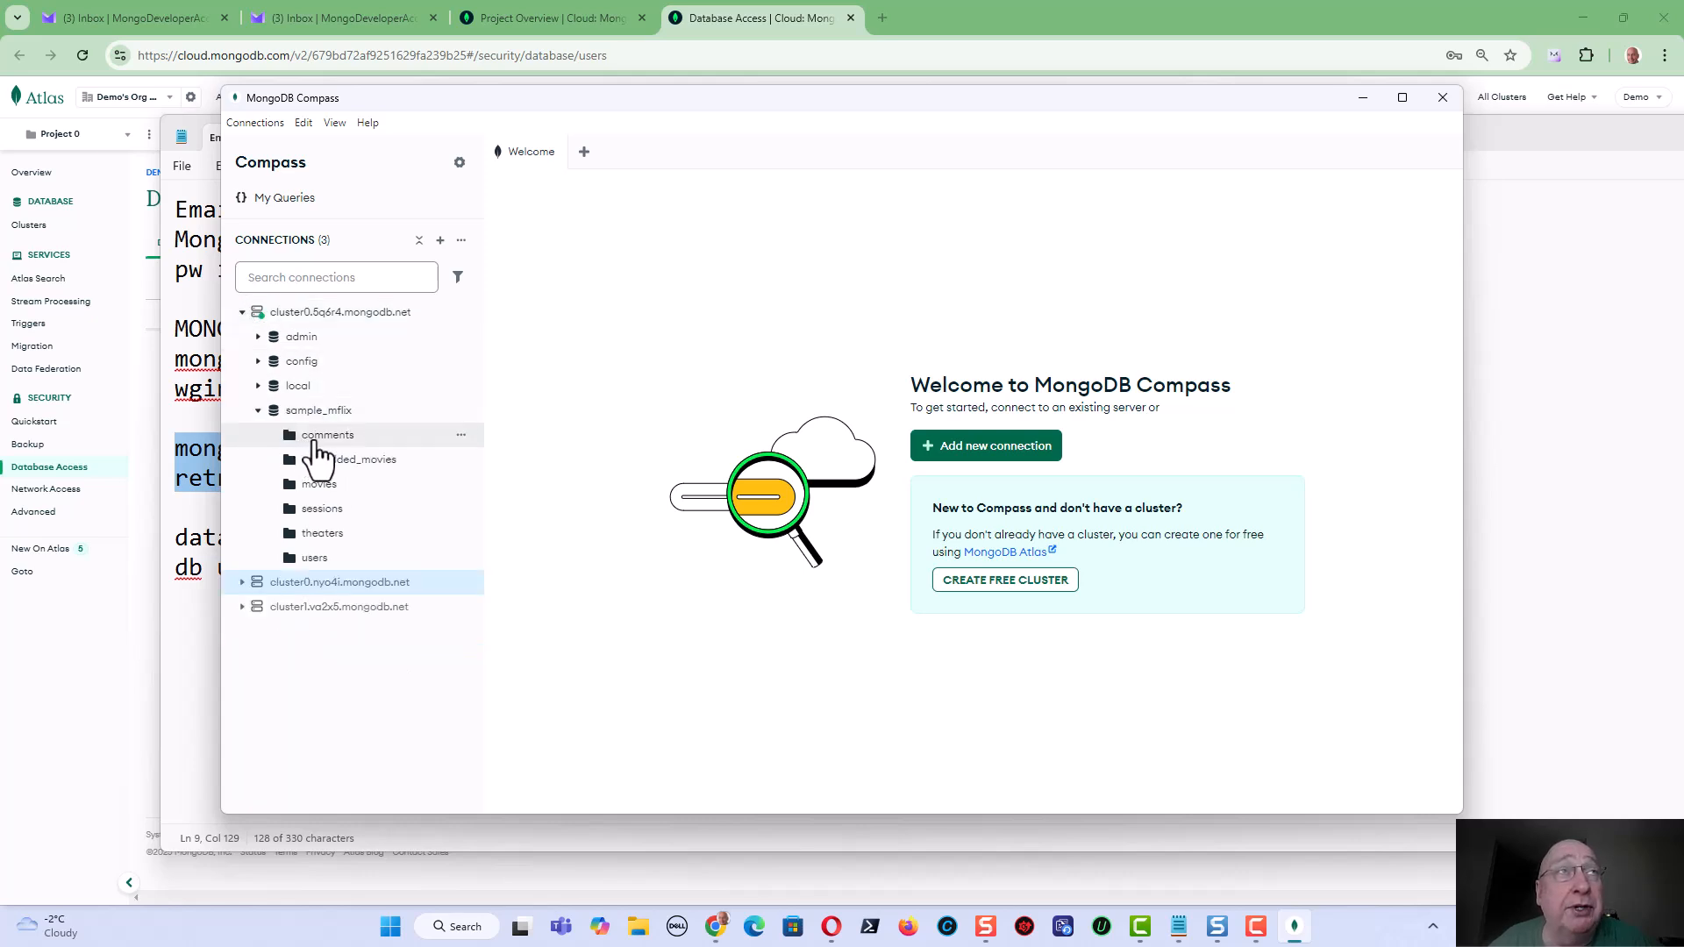
pyautogui.click(346, 461)
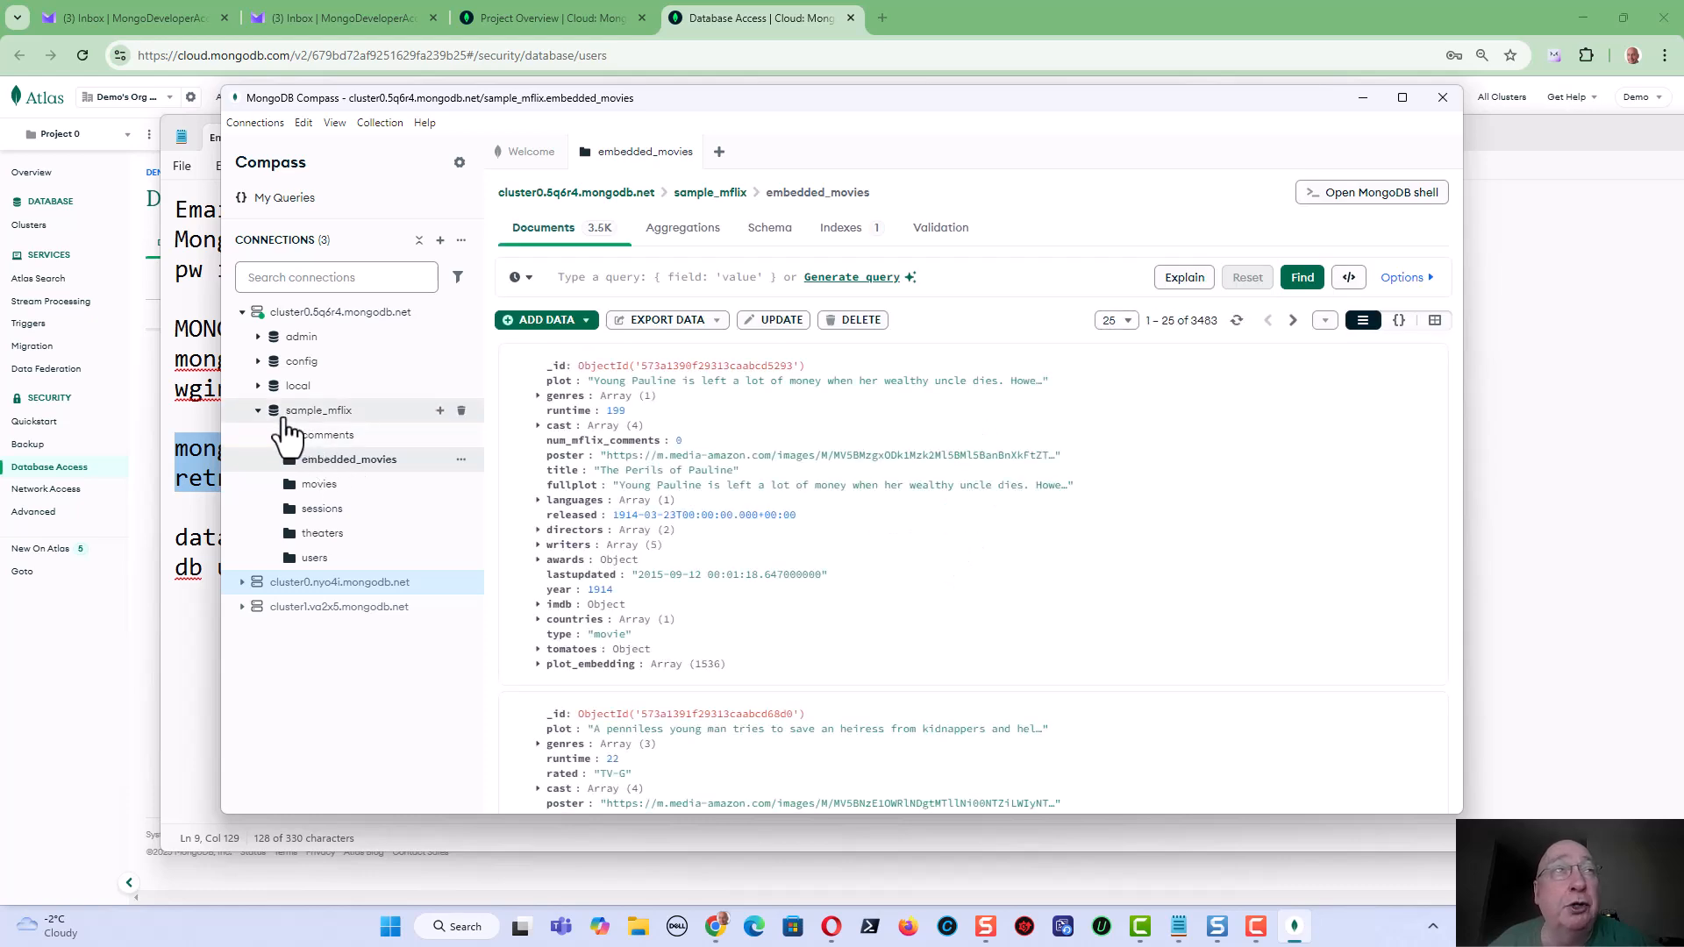
pyautogui.click(257, 411)
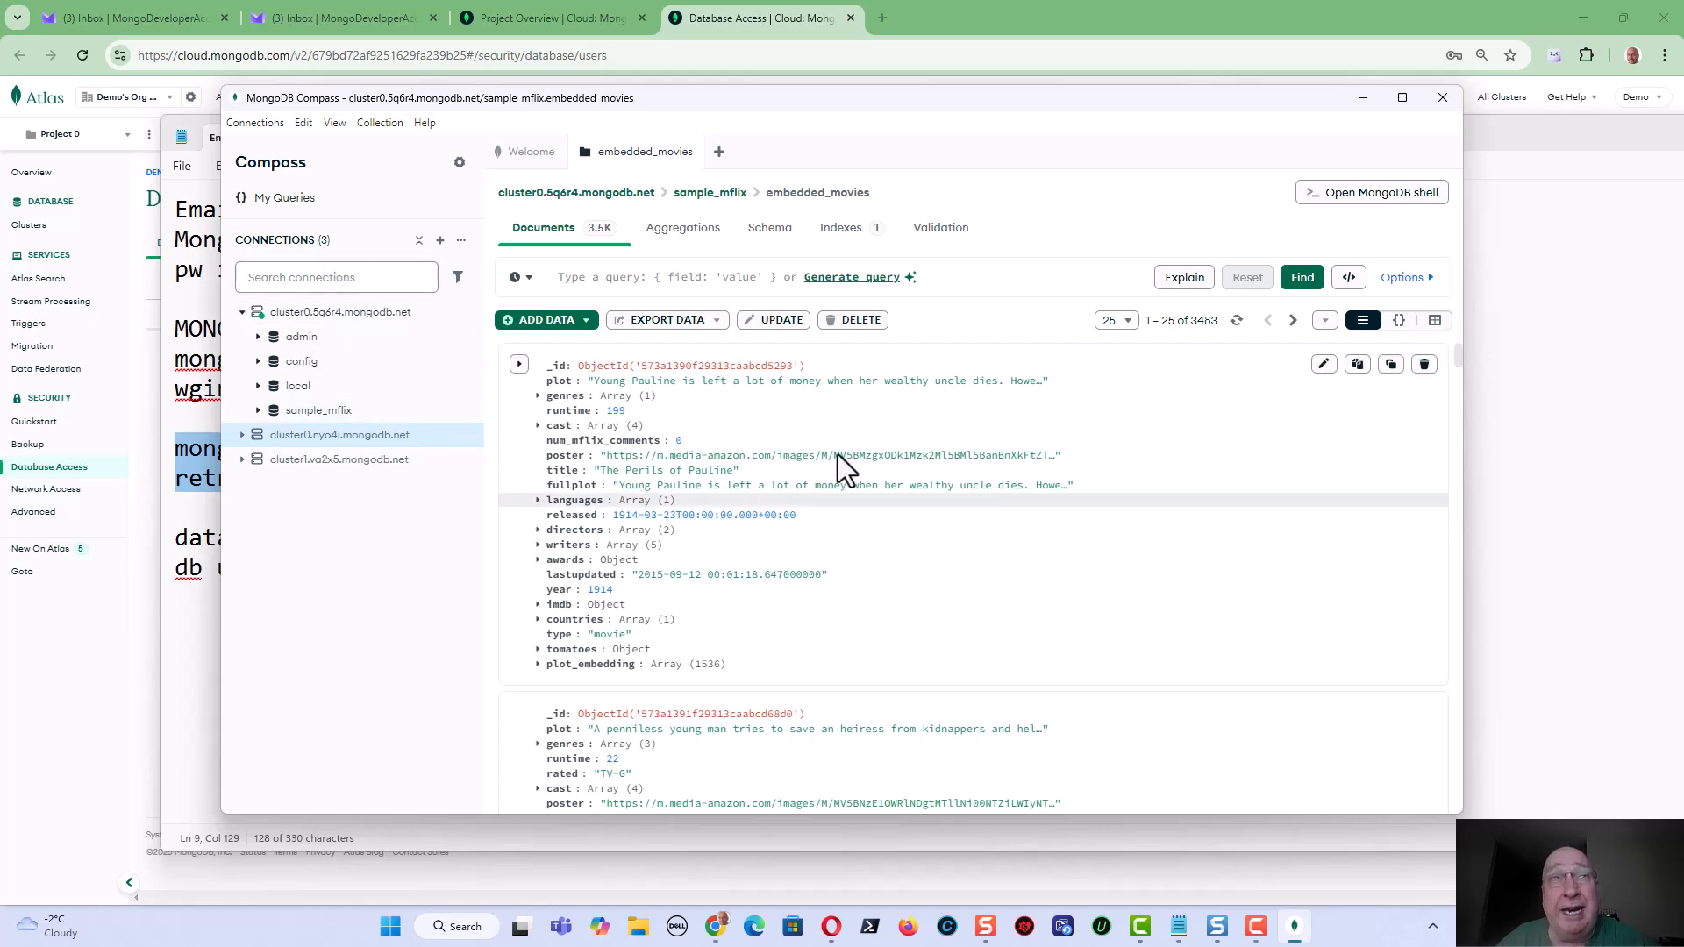
pyautogui.moveTo(465, 430)
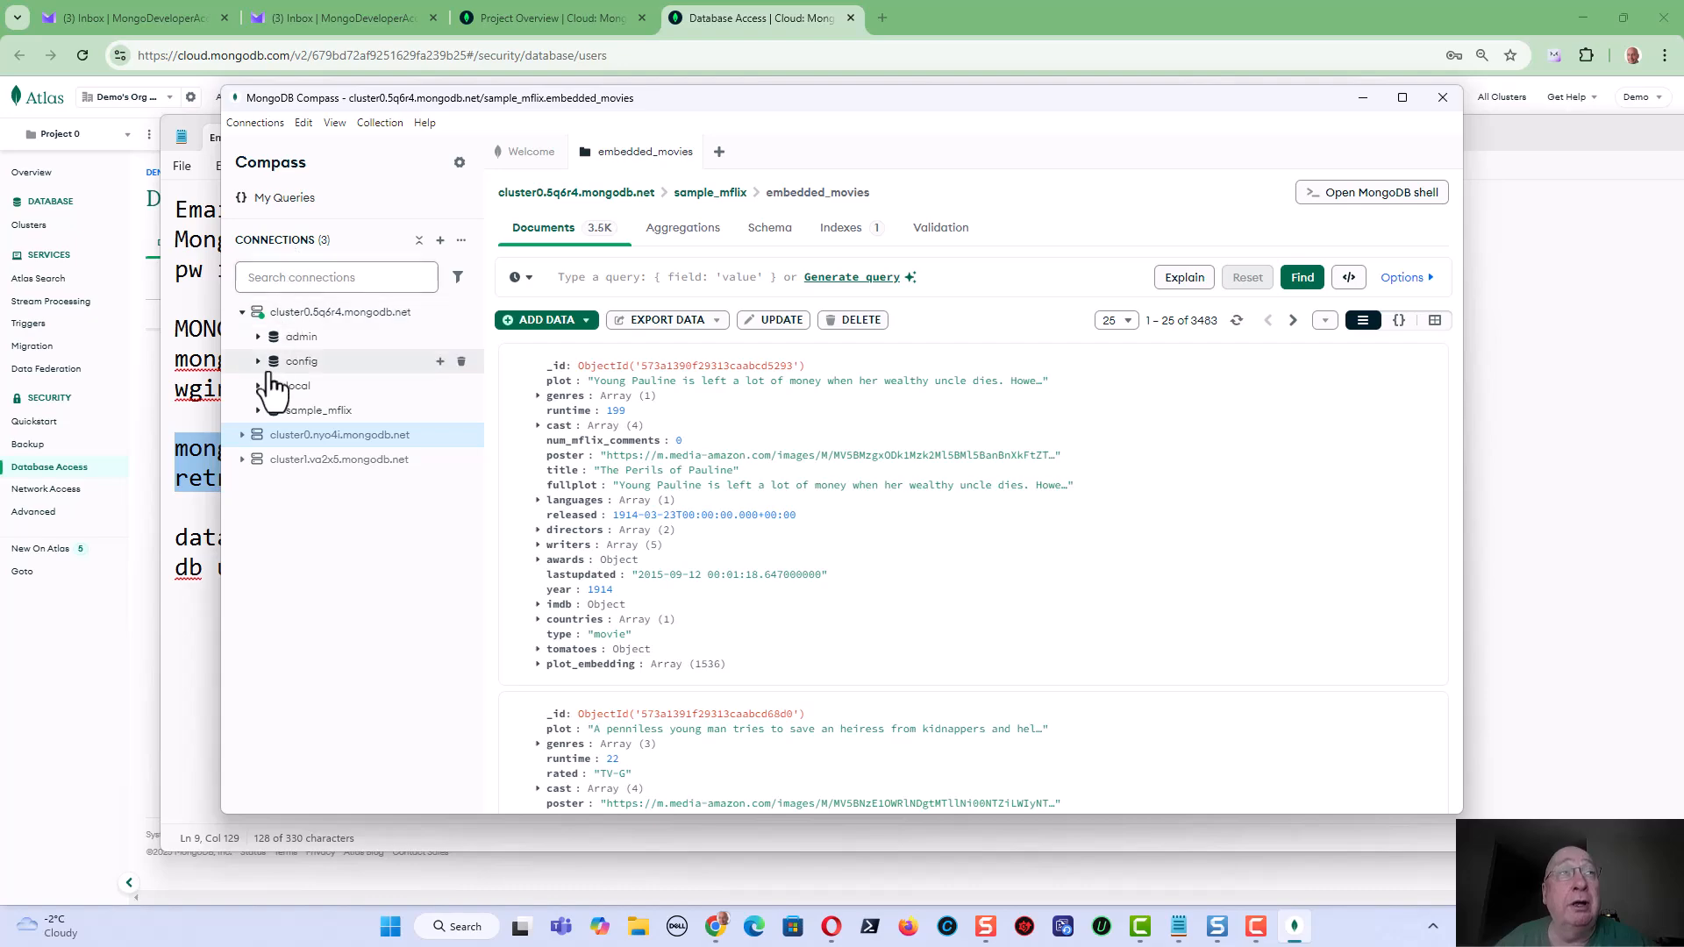
pyautogui.moveTo(254, 439)
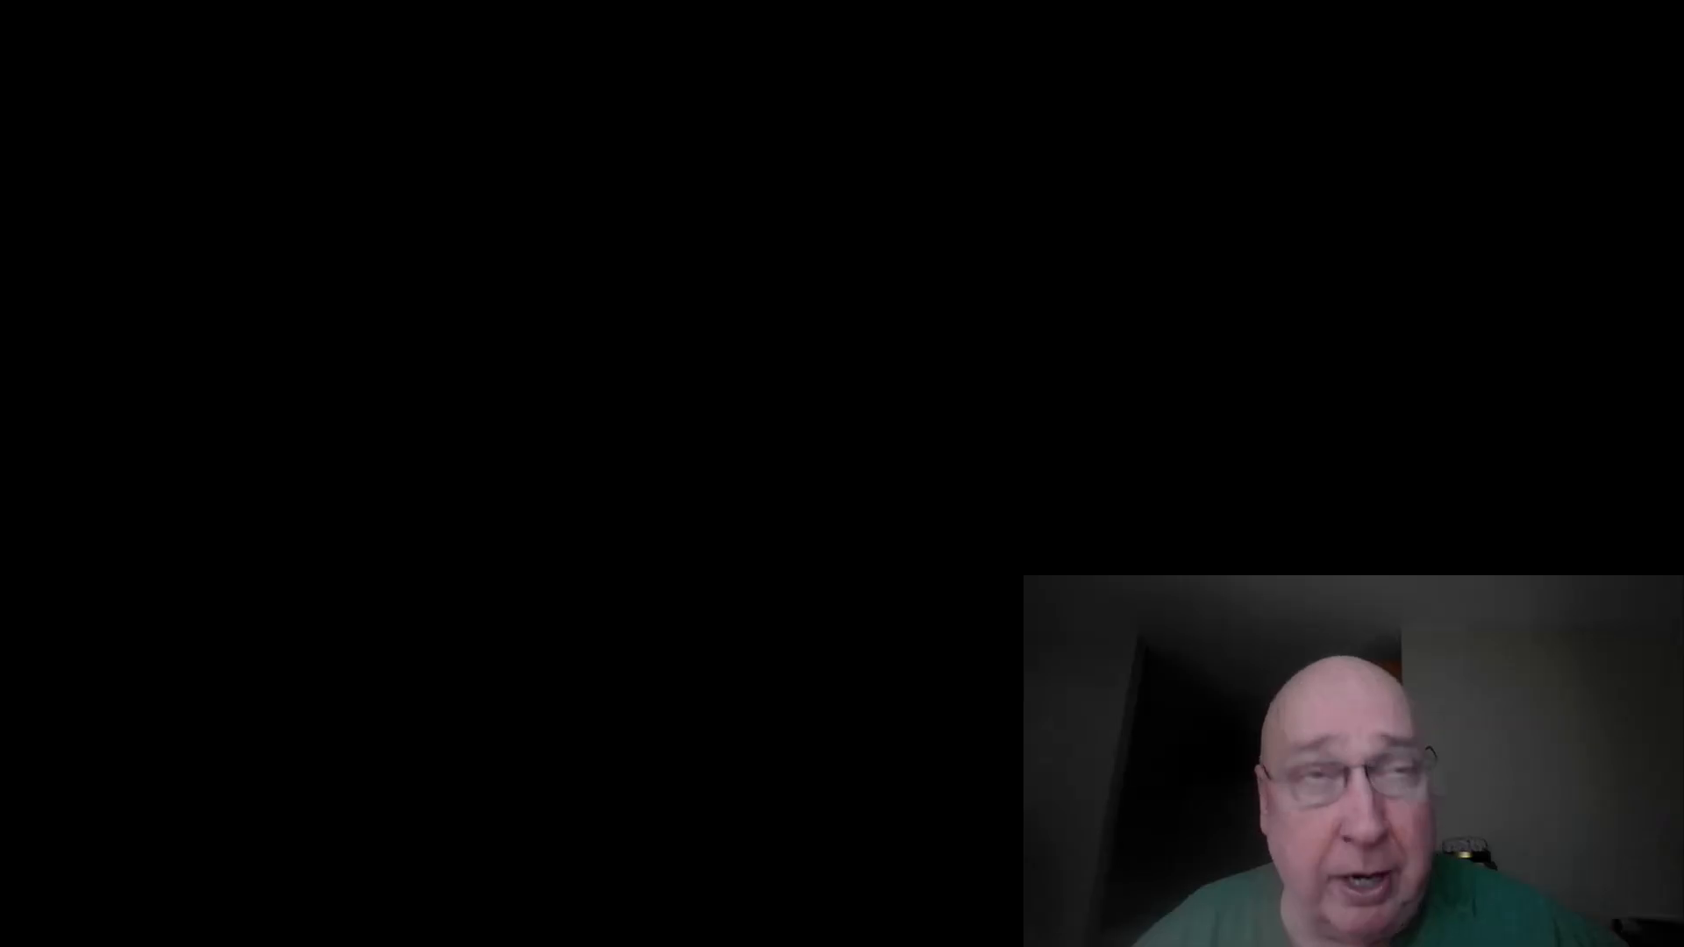